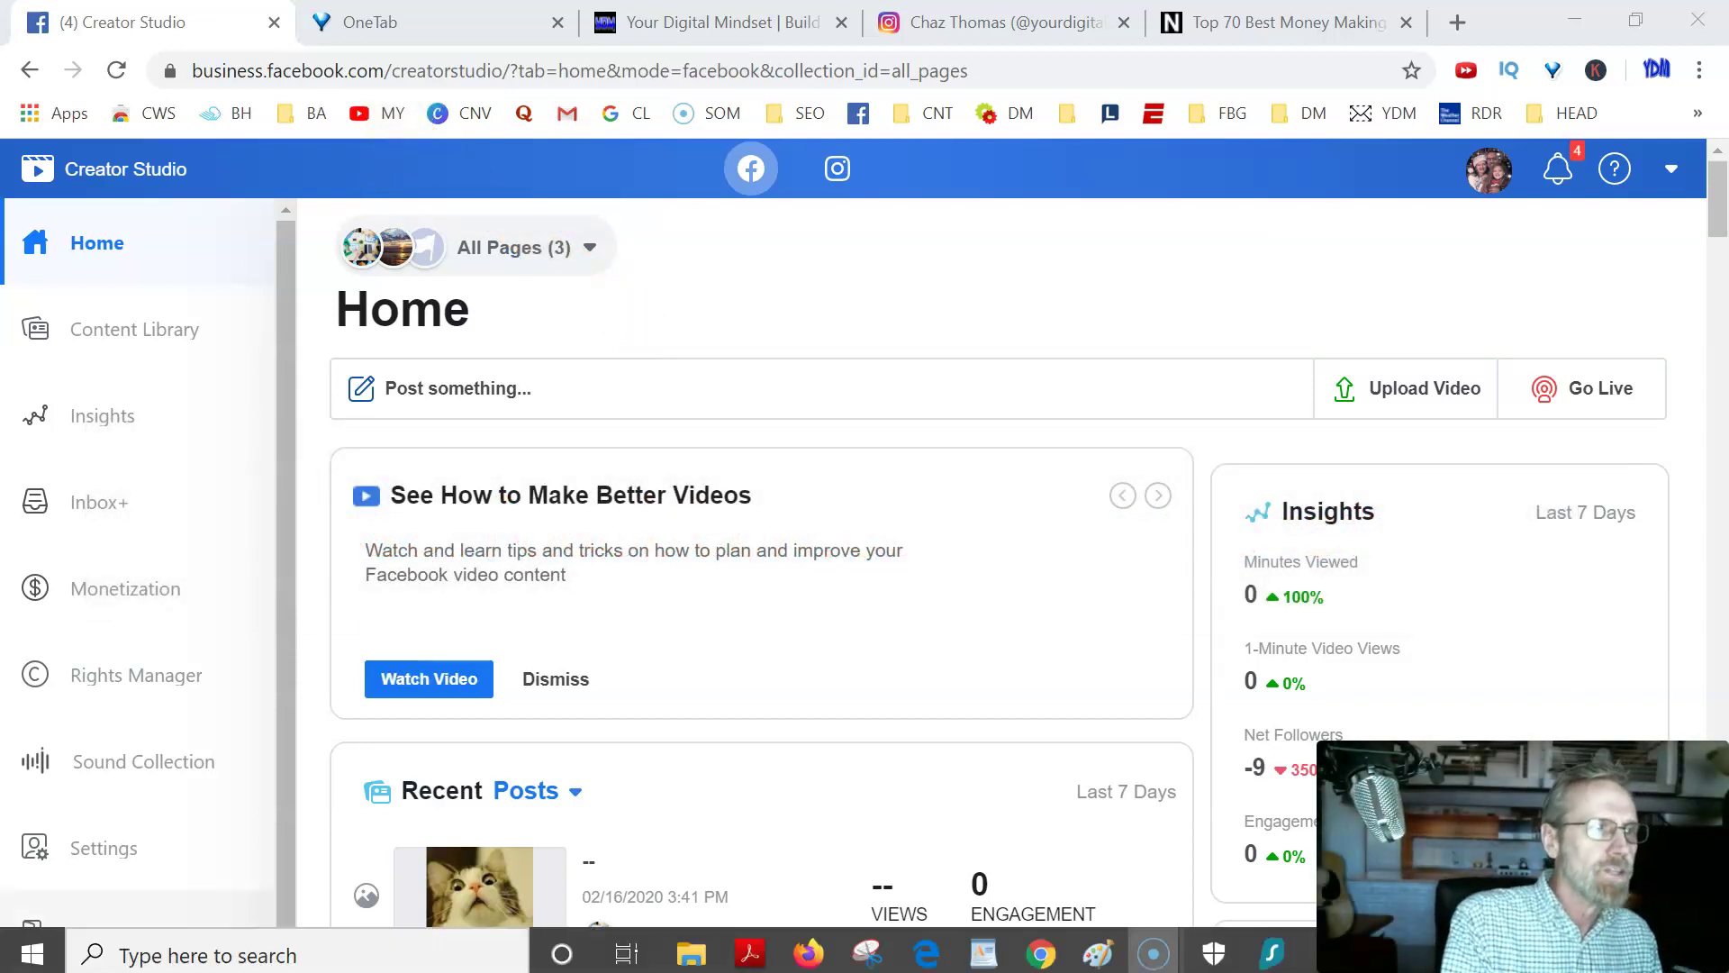
# Switch Creator Studio to the Instagram account and scroll its Content Library of published posts
pyautogui.moveTo(139, 872); pyautogui.dragTo(1146, 429)
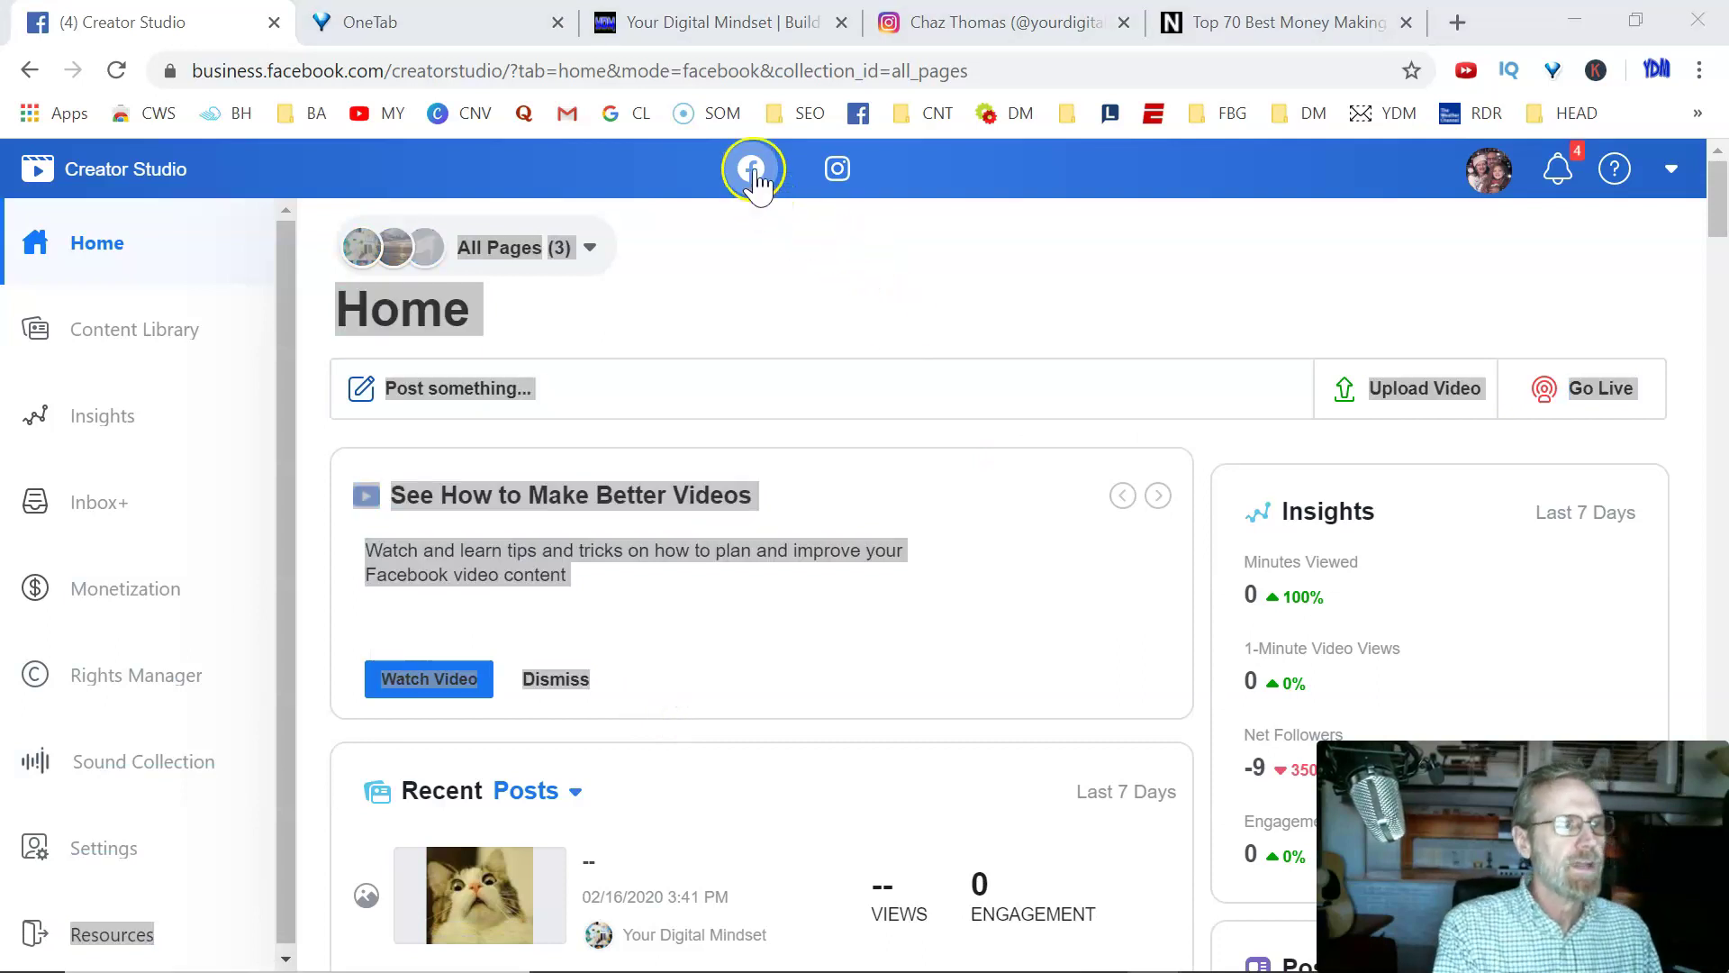
pyautogui.click(842, 175)
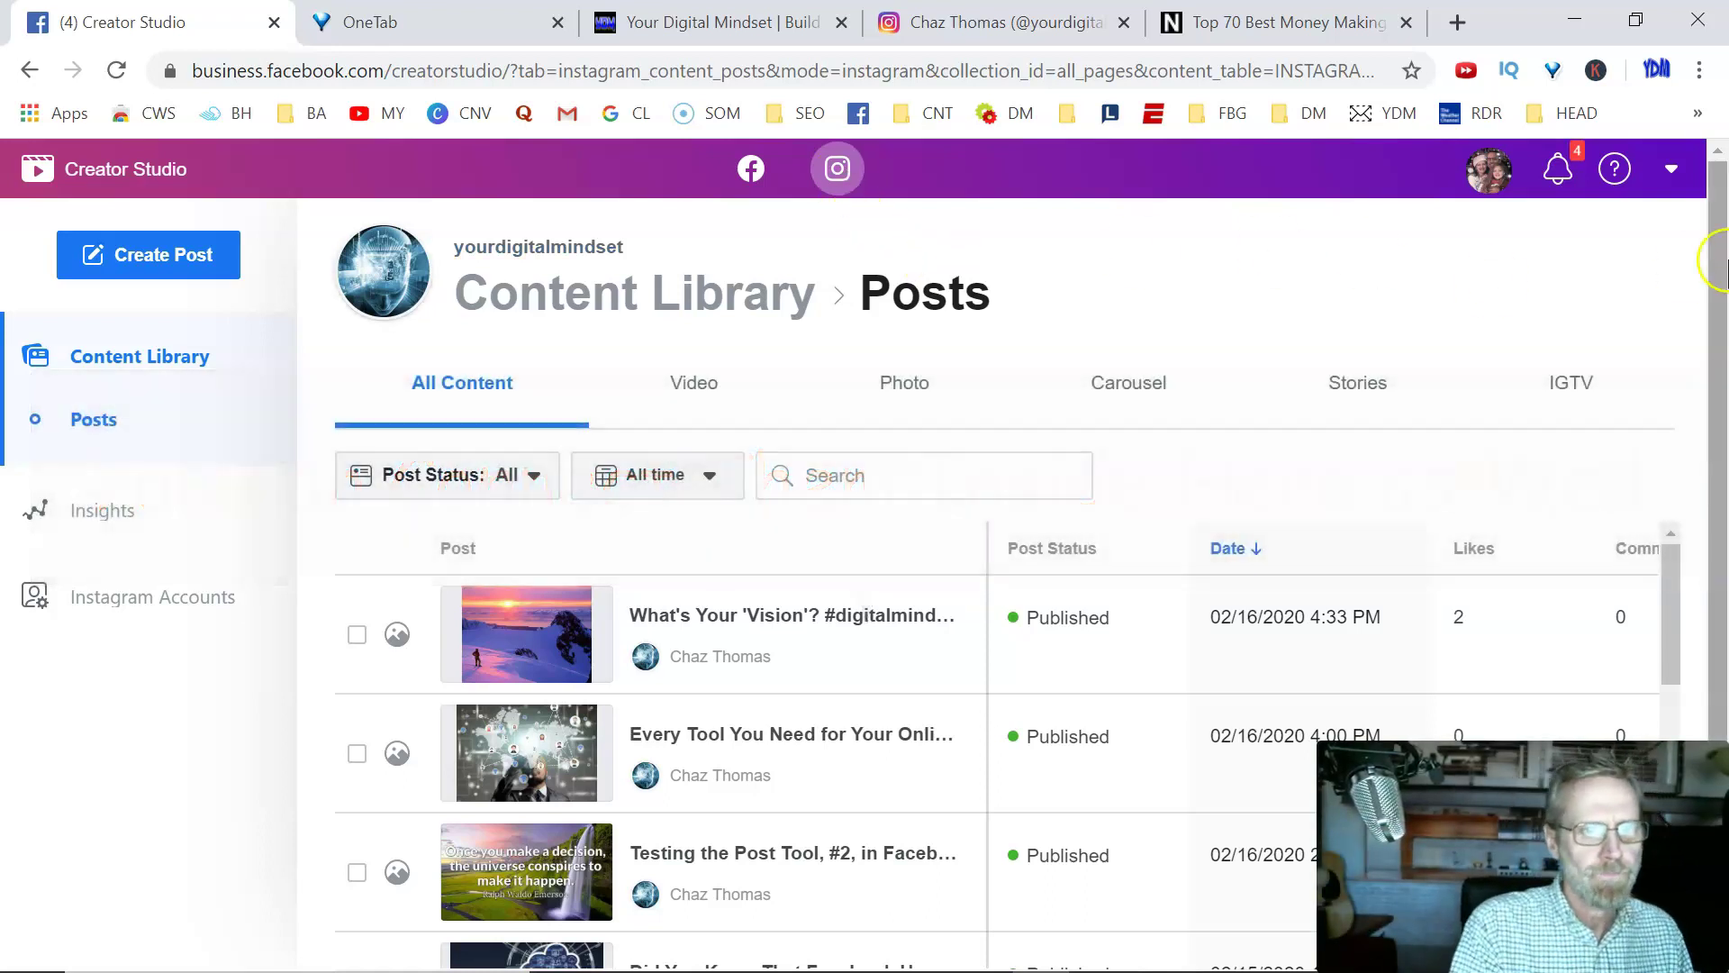
pyautogui.moveTo(1718, 268); pyautogui.dragTo(1720, 288)
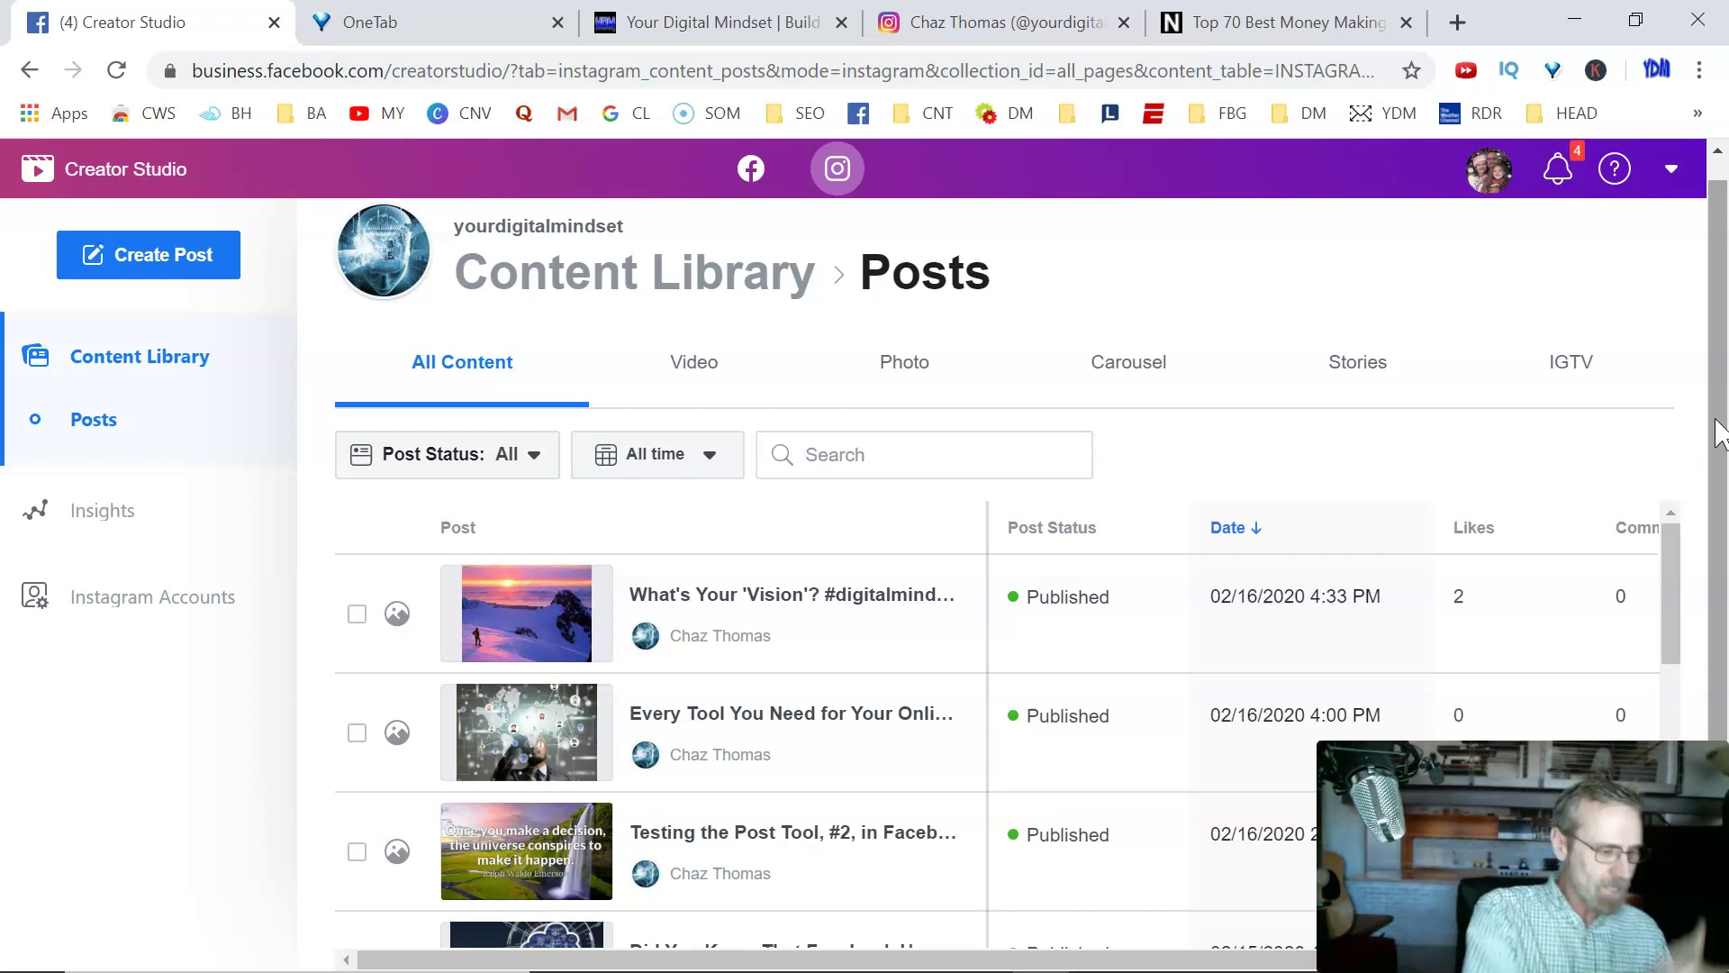
# Start a new Instagram Feed post from the Create Post menu
pyautogui.click(114, 245)
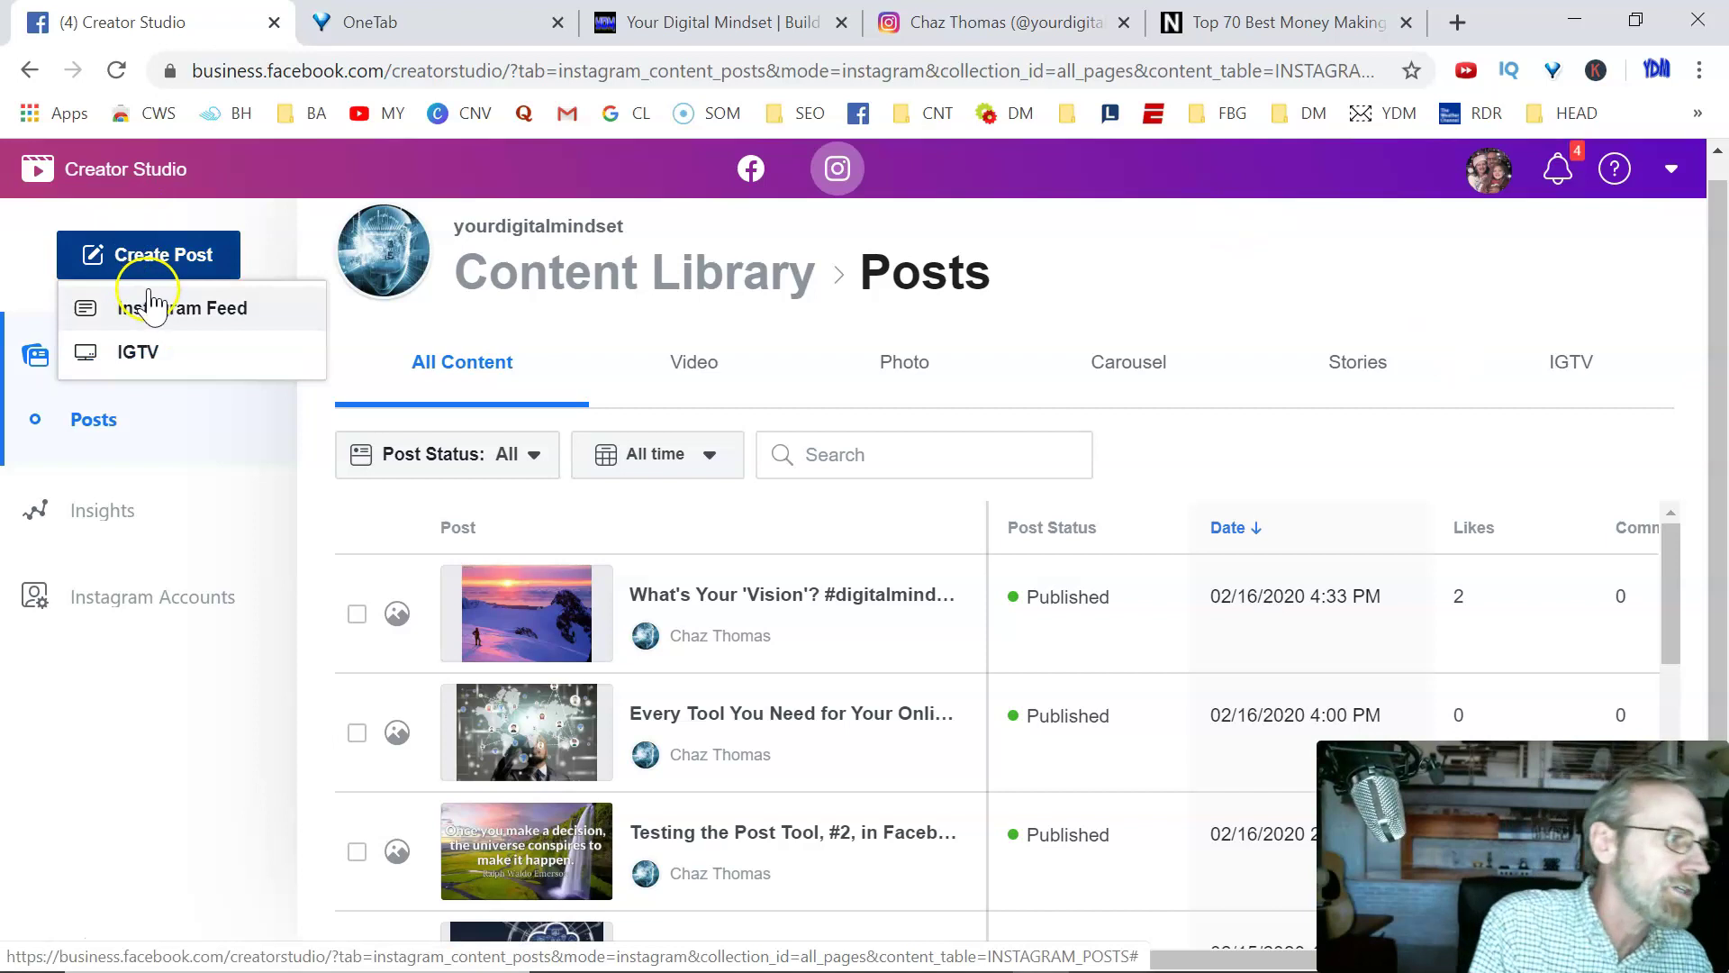
pyautogui.click(150, 302)
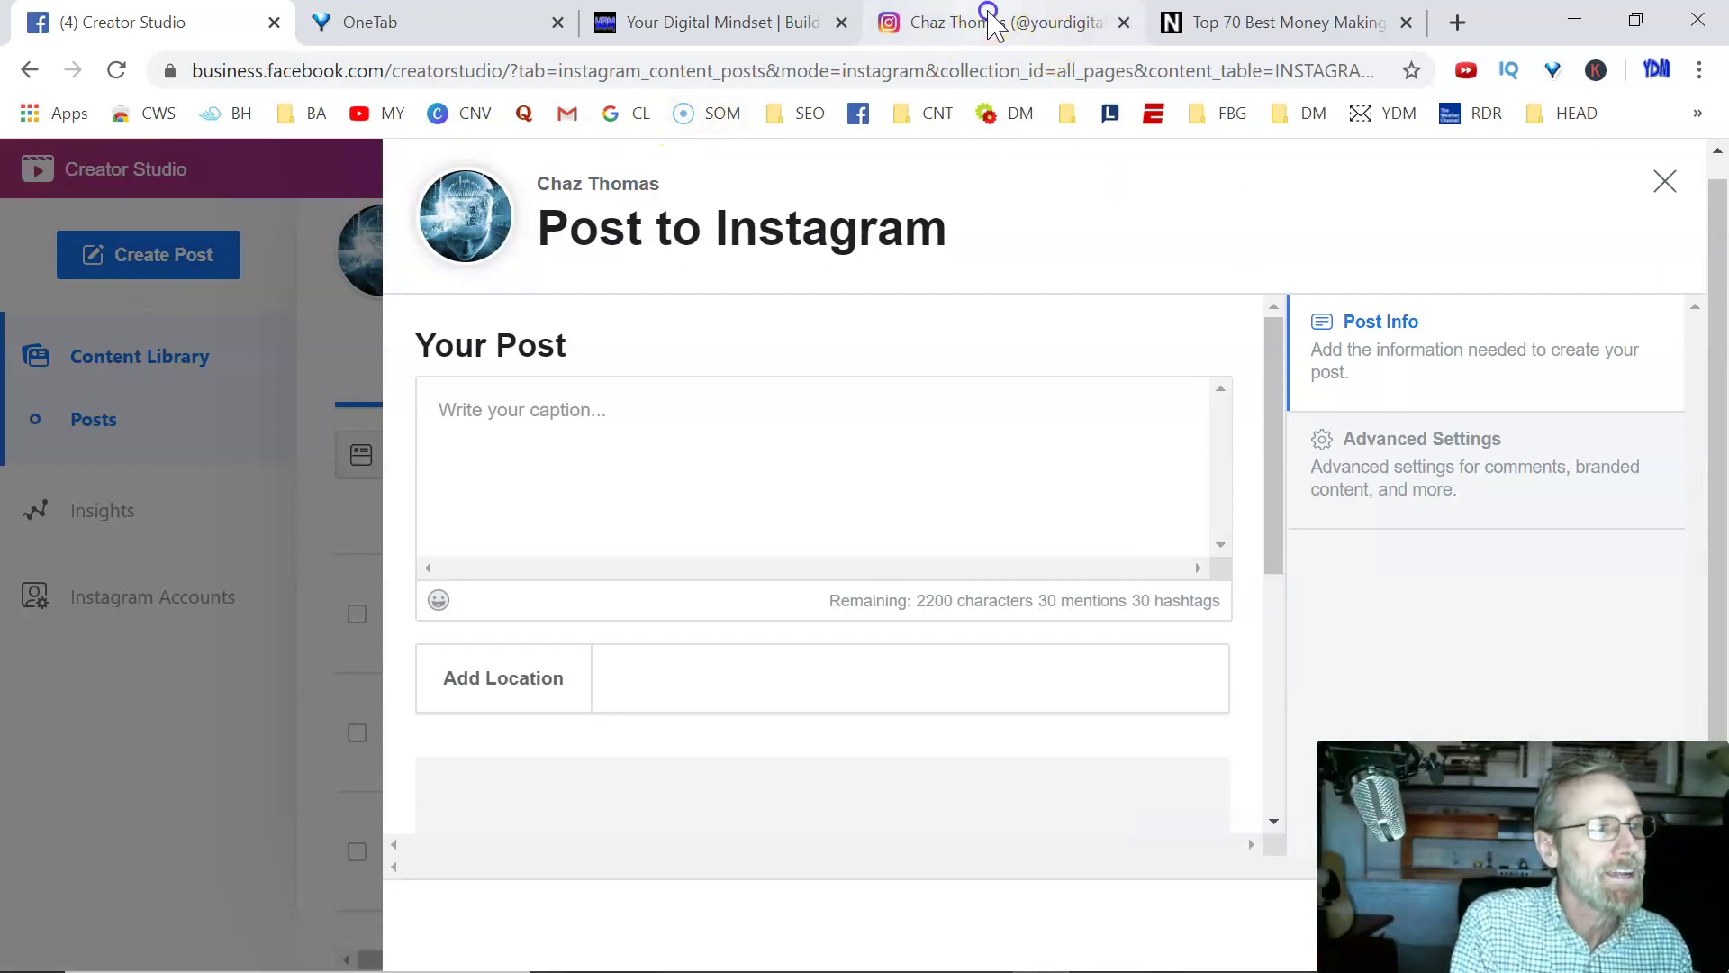
# View the live Instagram profile and scroll its grid of 13 posts
pyautogui.click(1040, 36)
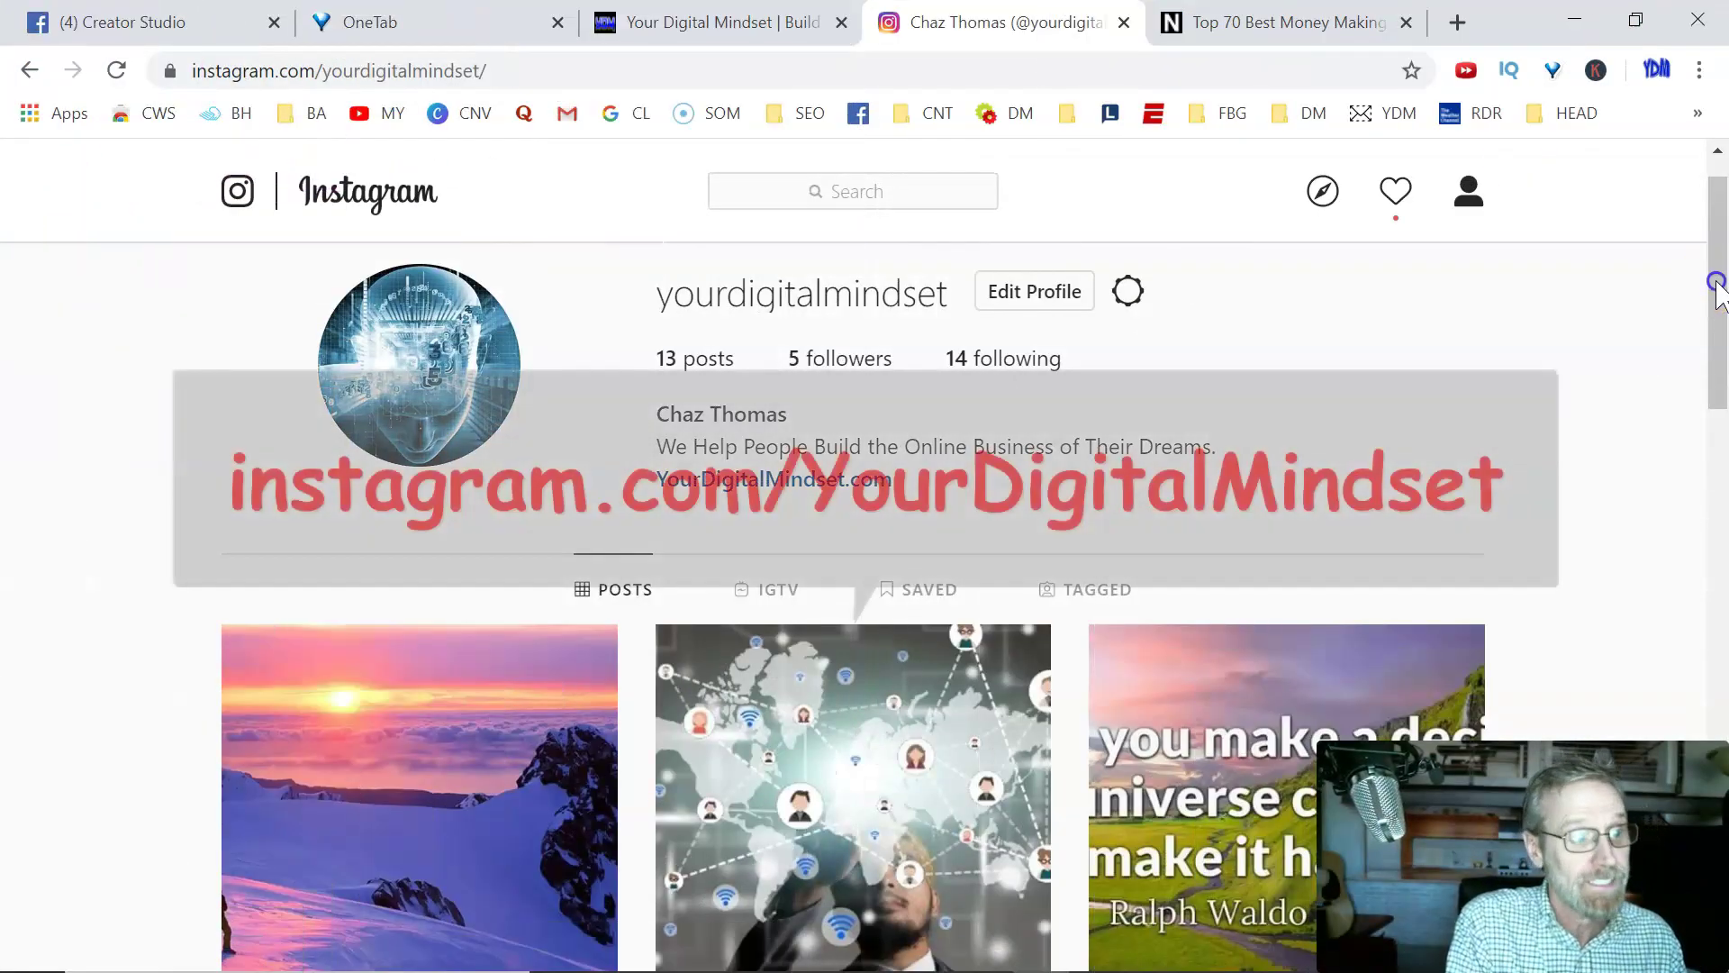
pyautogui.moveTo(1716, 293); pyautogui.dragTo(1723, 198)
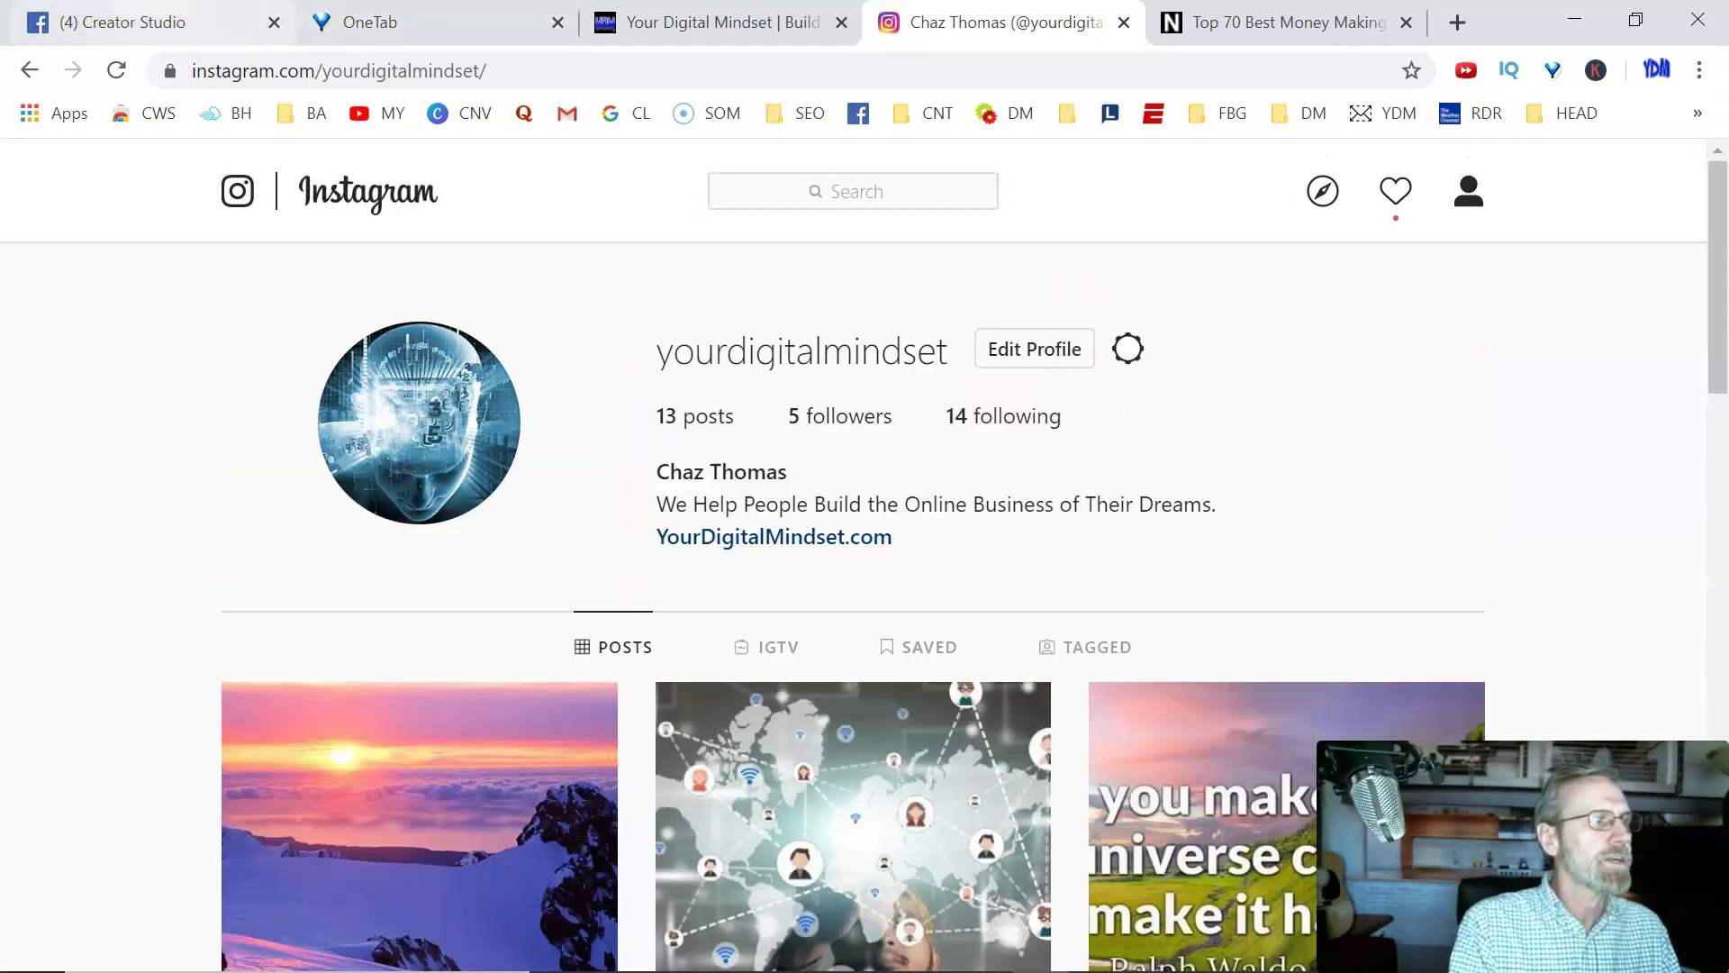
# Caption the post 'Learn to Be a Digital Marketer at YourDigitalMindset.com'
pyautogui.click(144, 16)
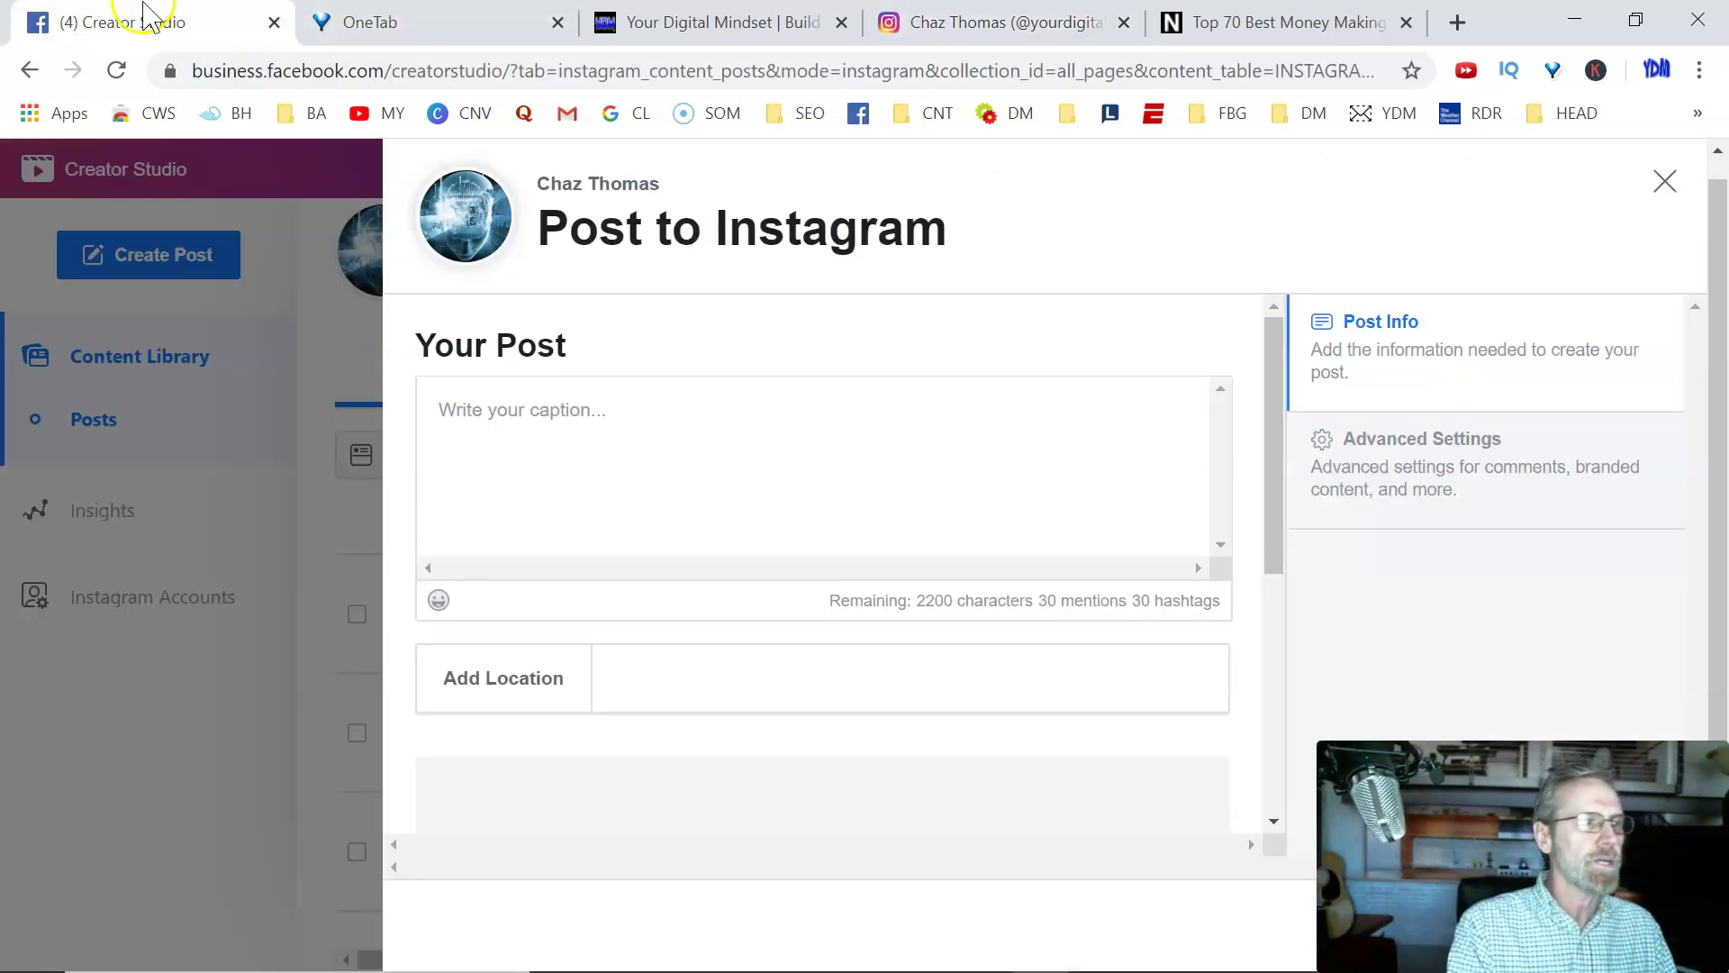
pyautogui.click(685, 415)
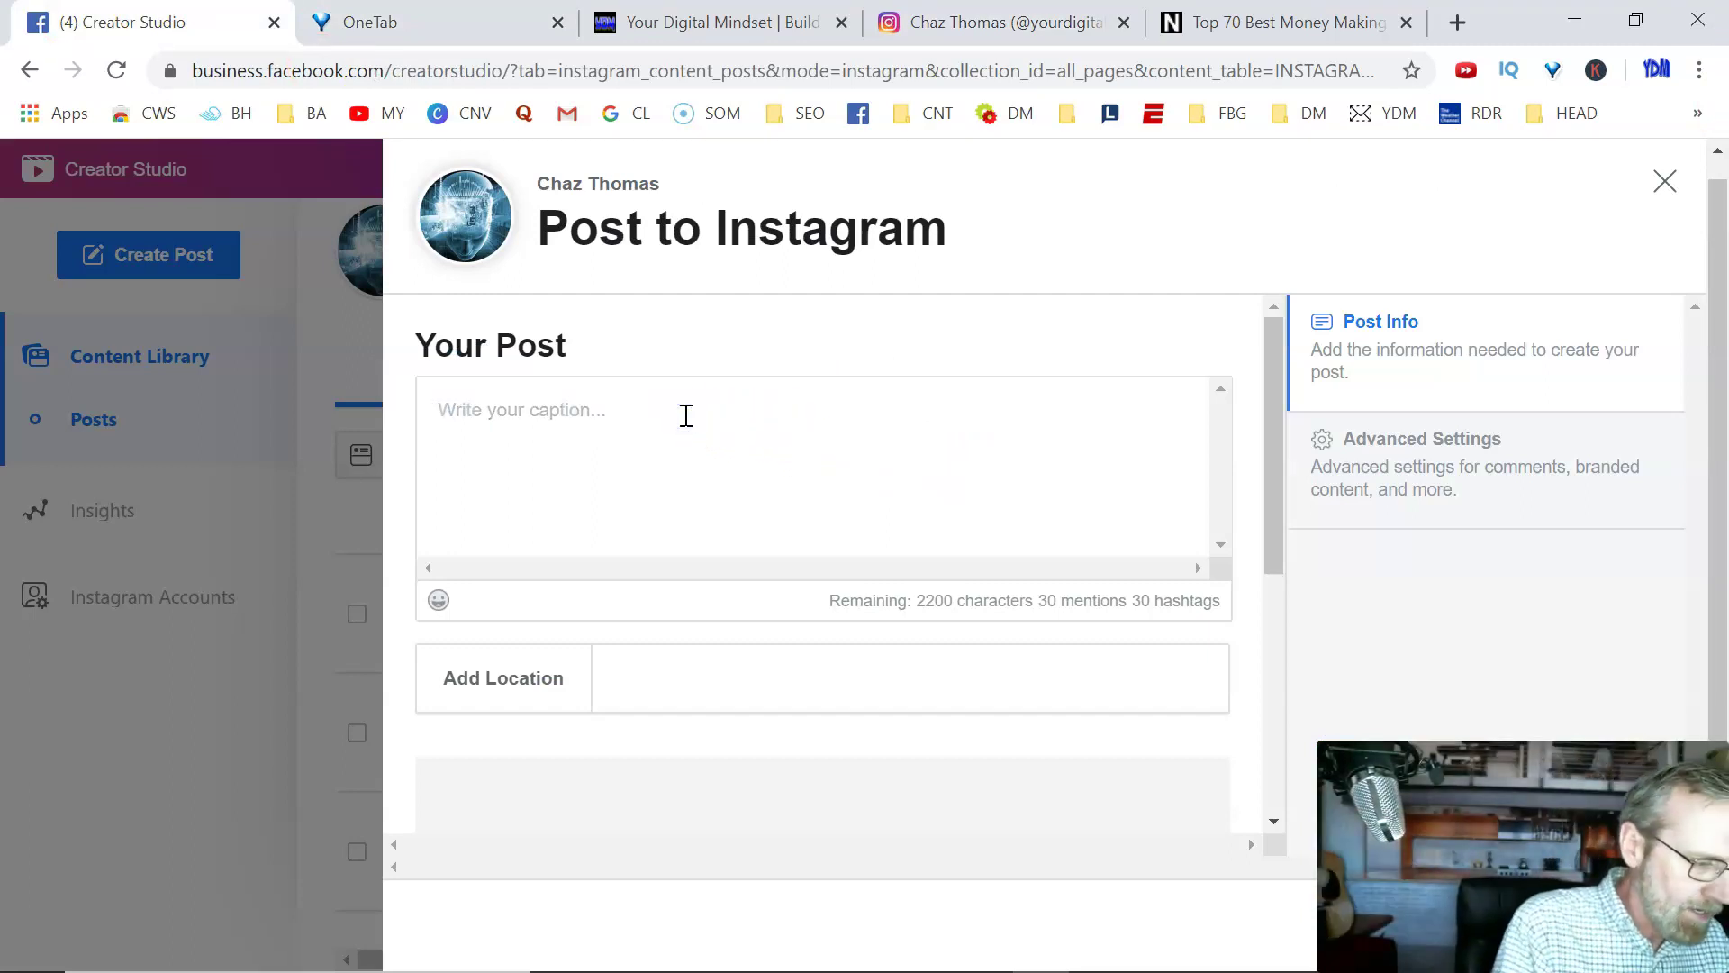
pyautogui.write('Learn ')
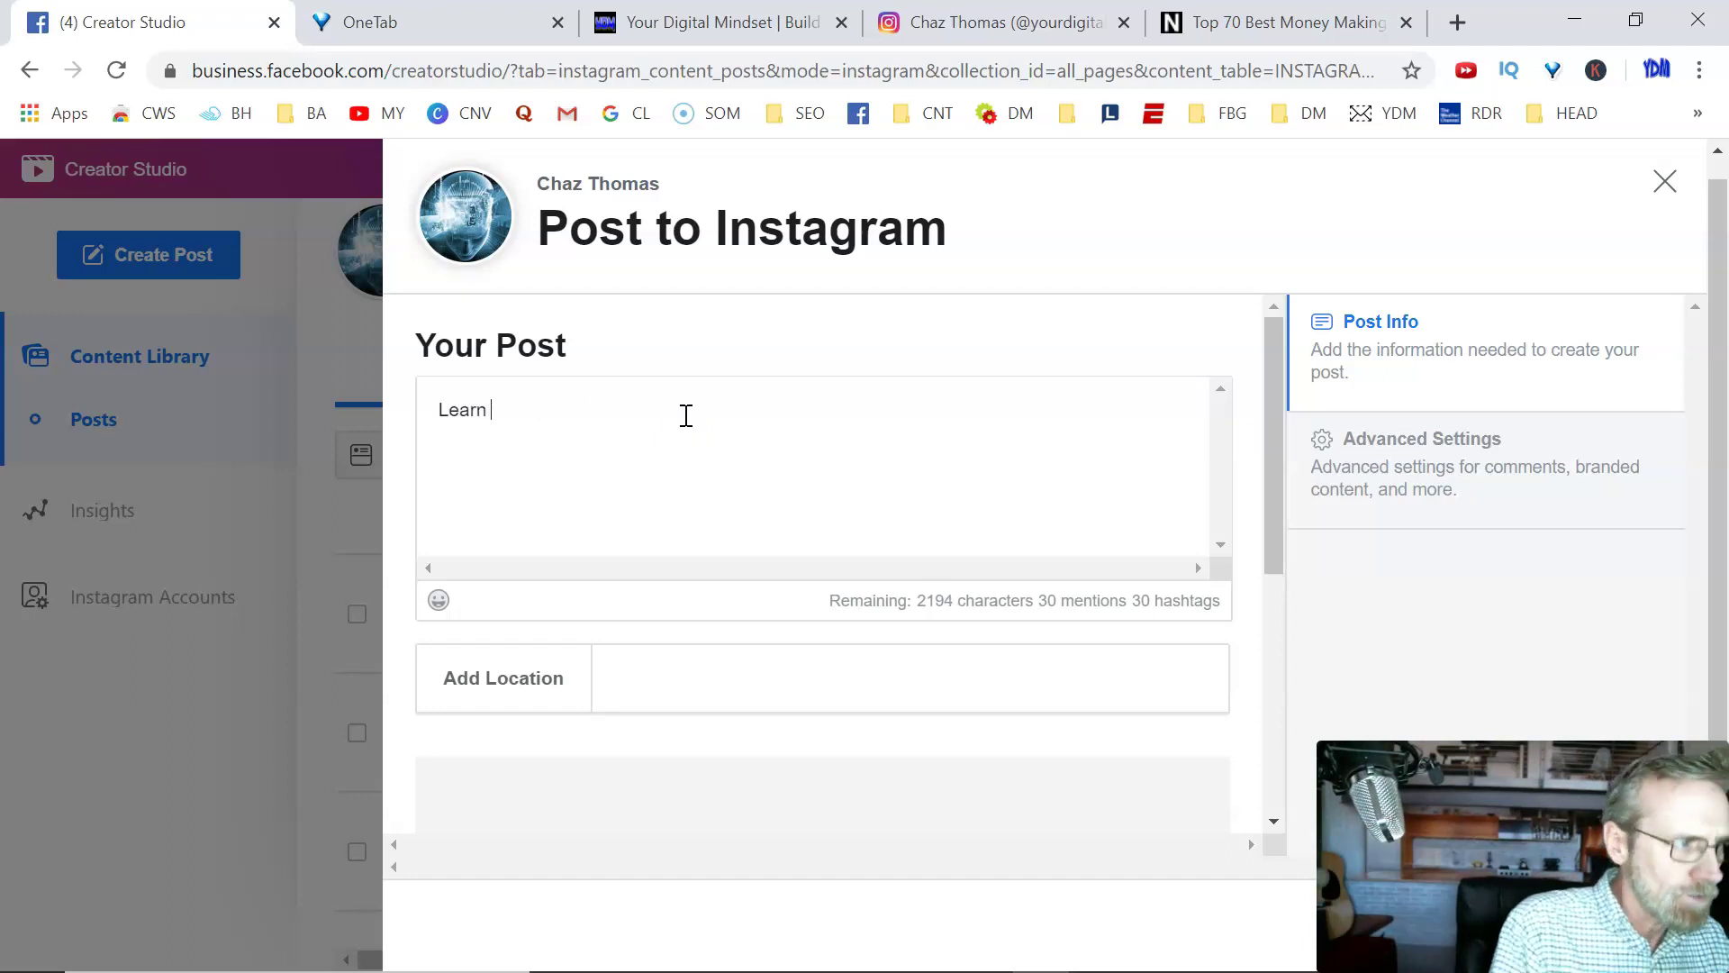
pyautogui.write('to ')
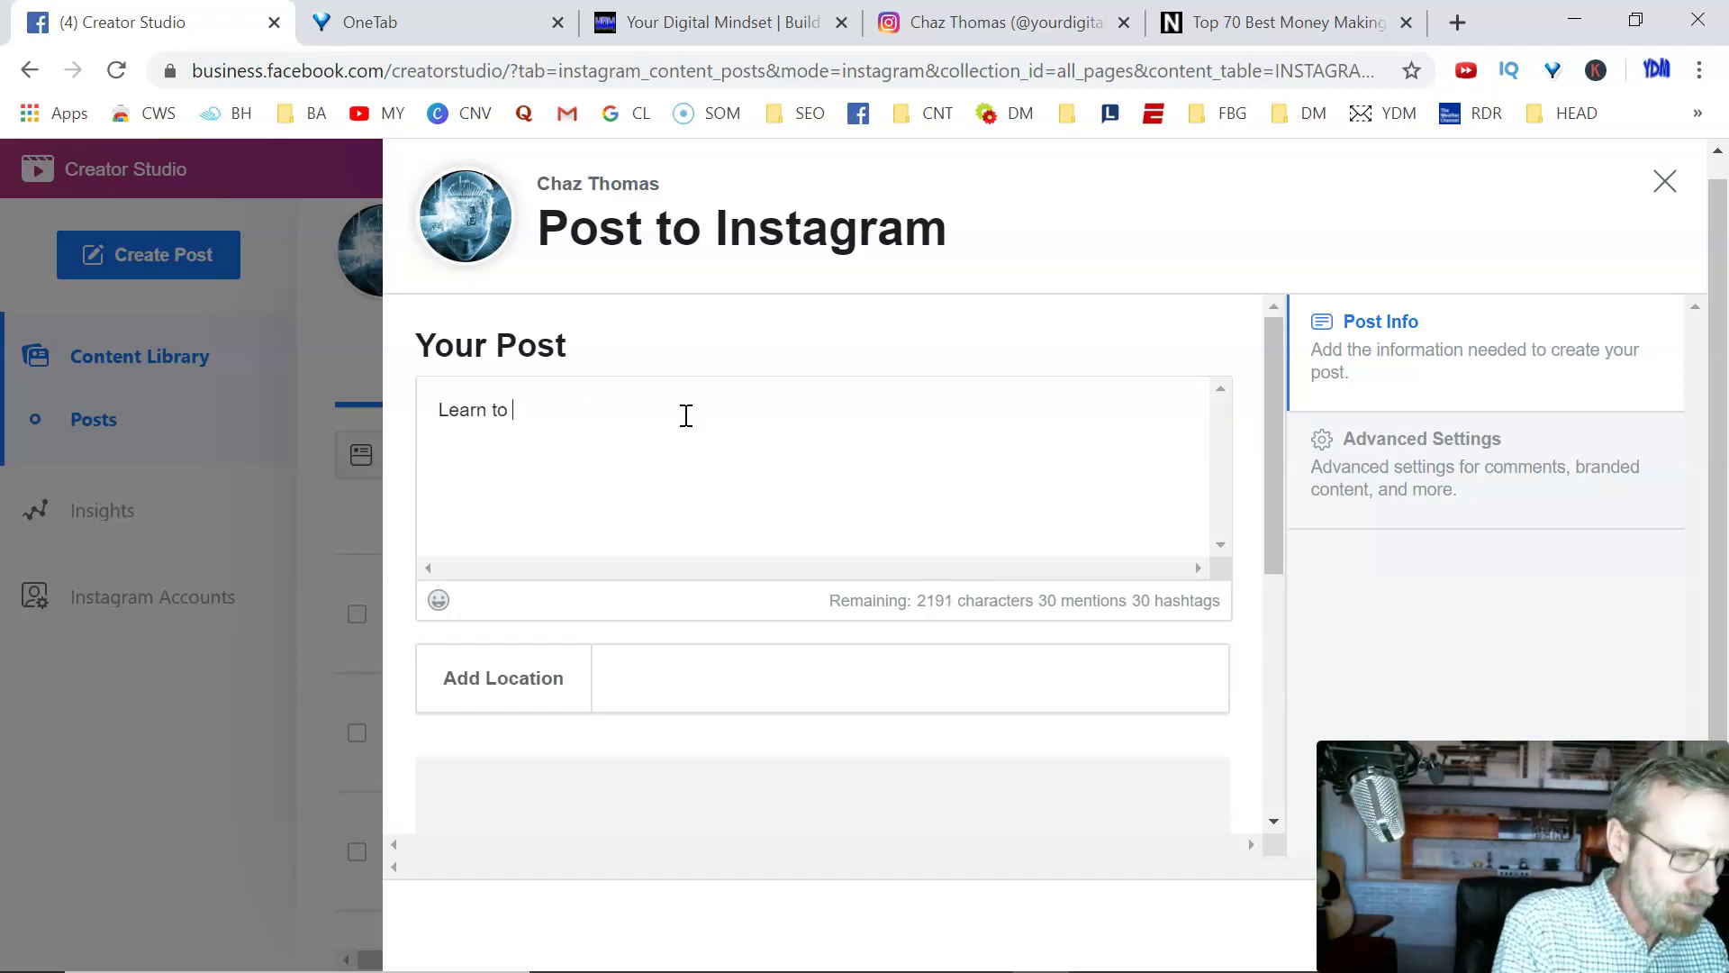
pyautogui.write('Be a')
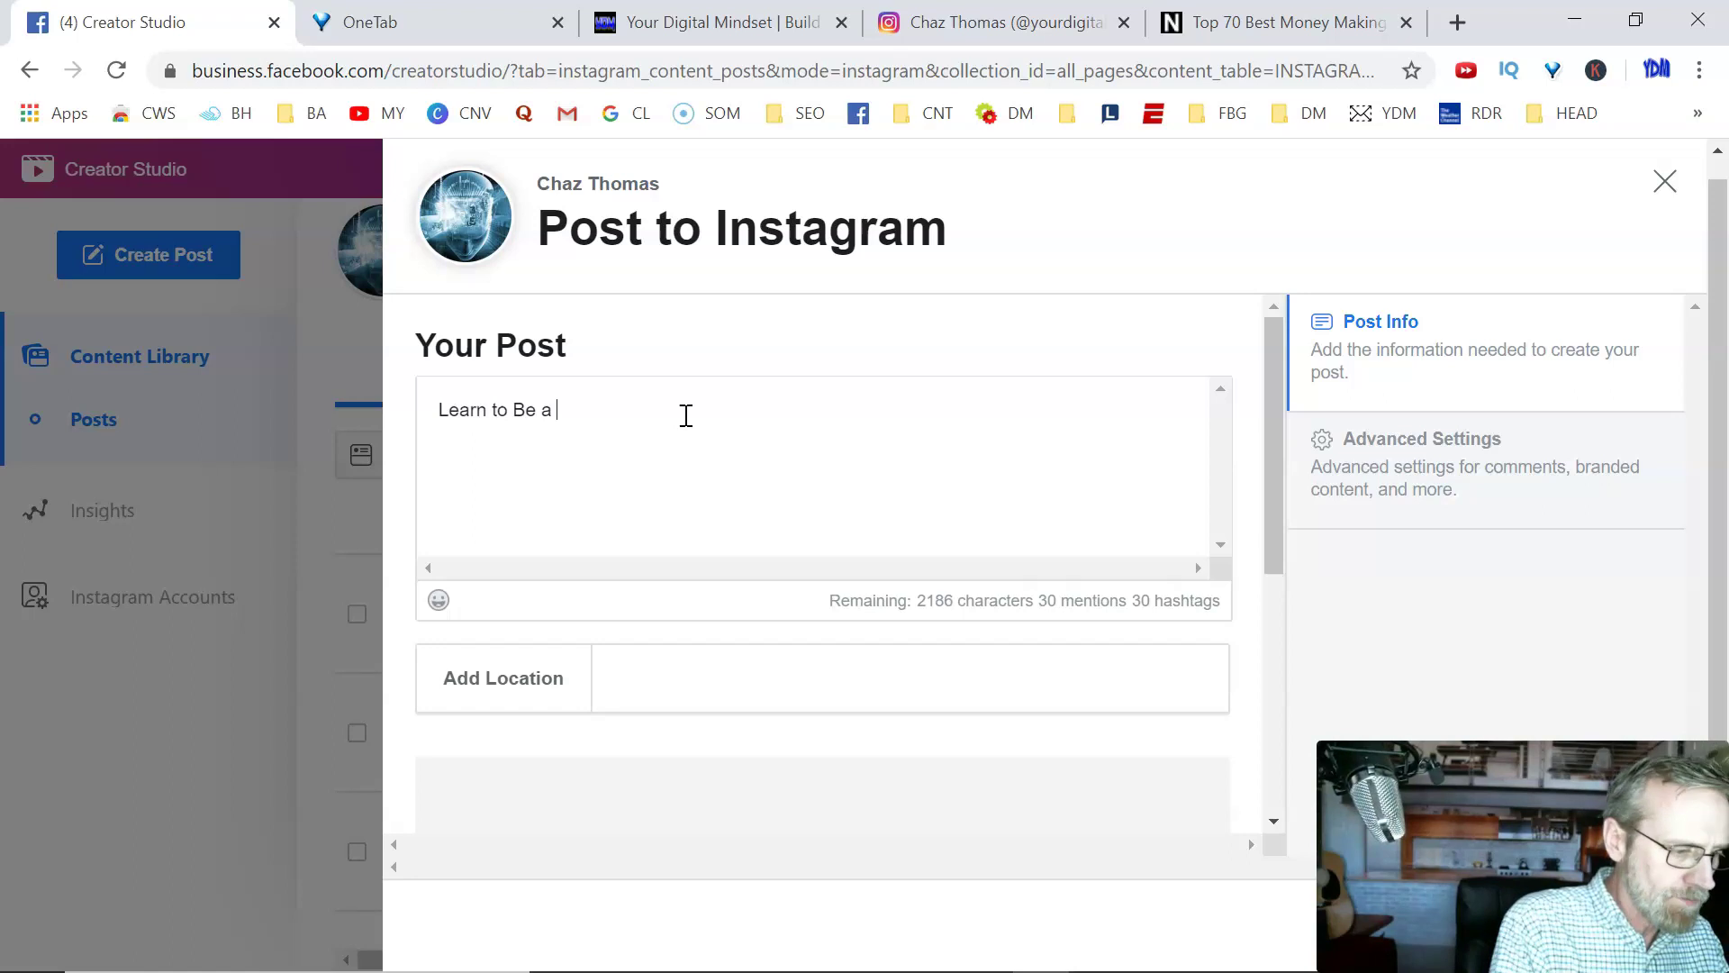
pyautogui.write('Digital Marketer a')
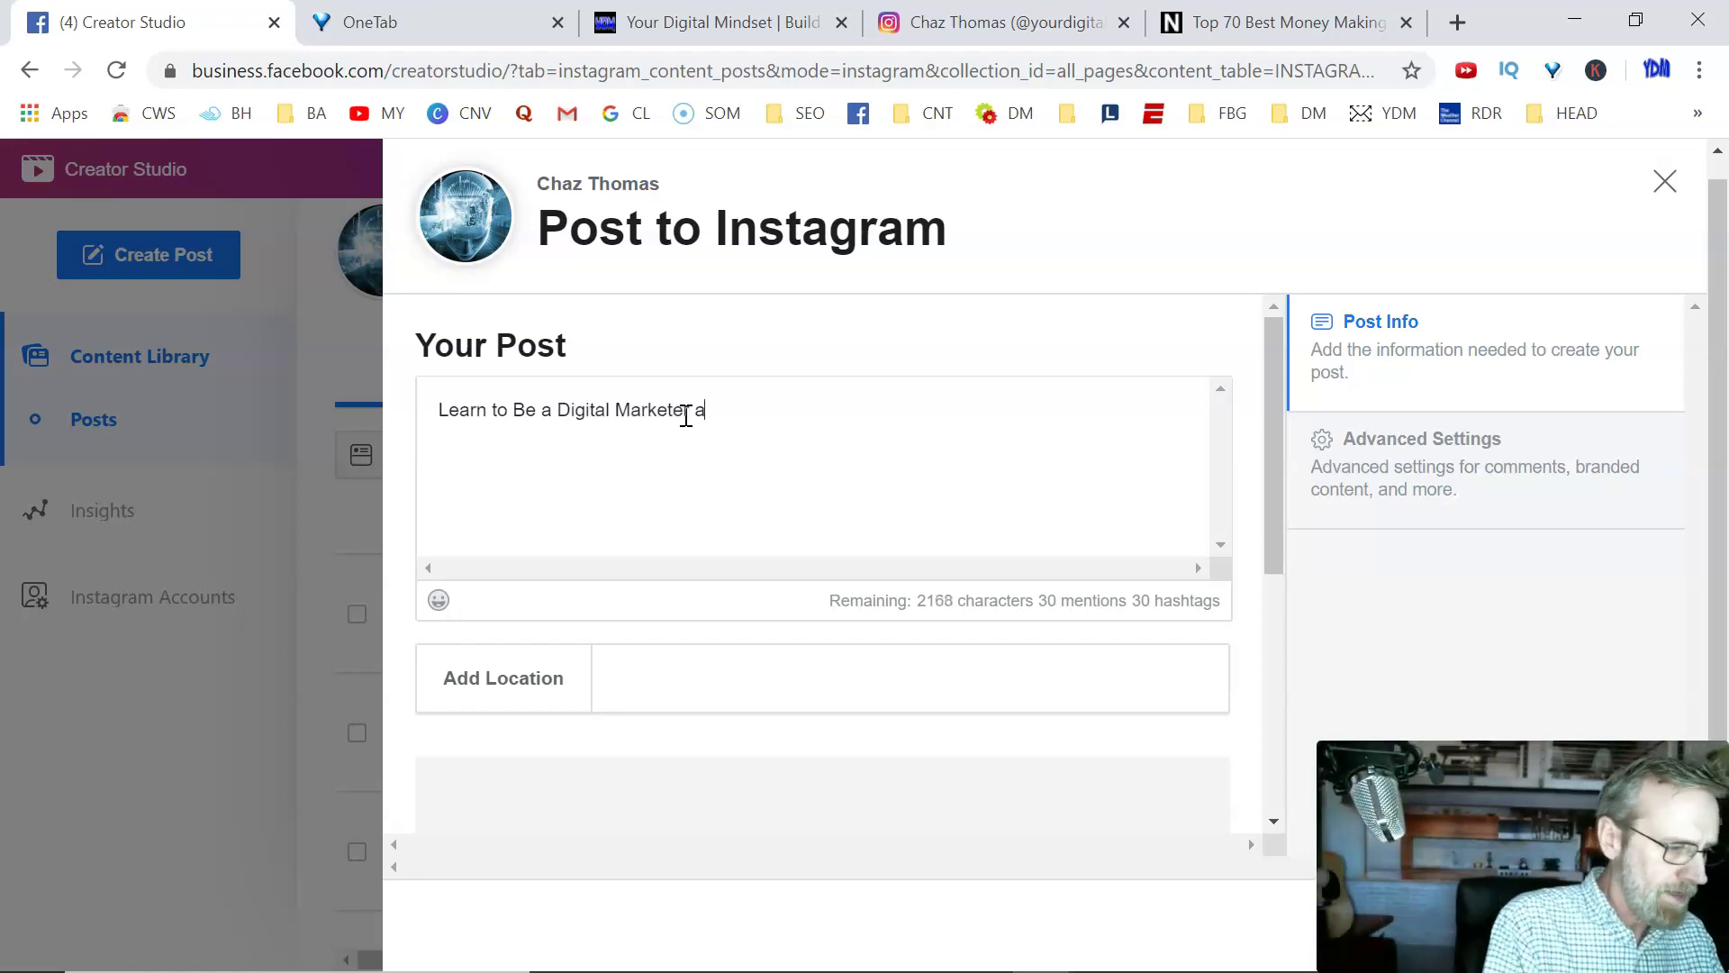
pyautogui.write('ht')
pyautogui.click(782, 469)
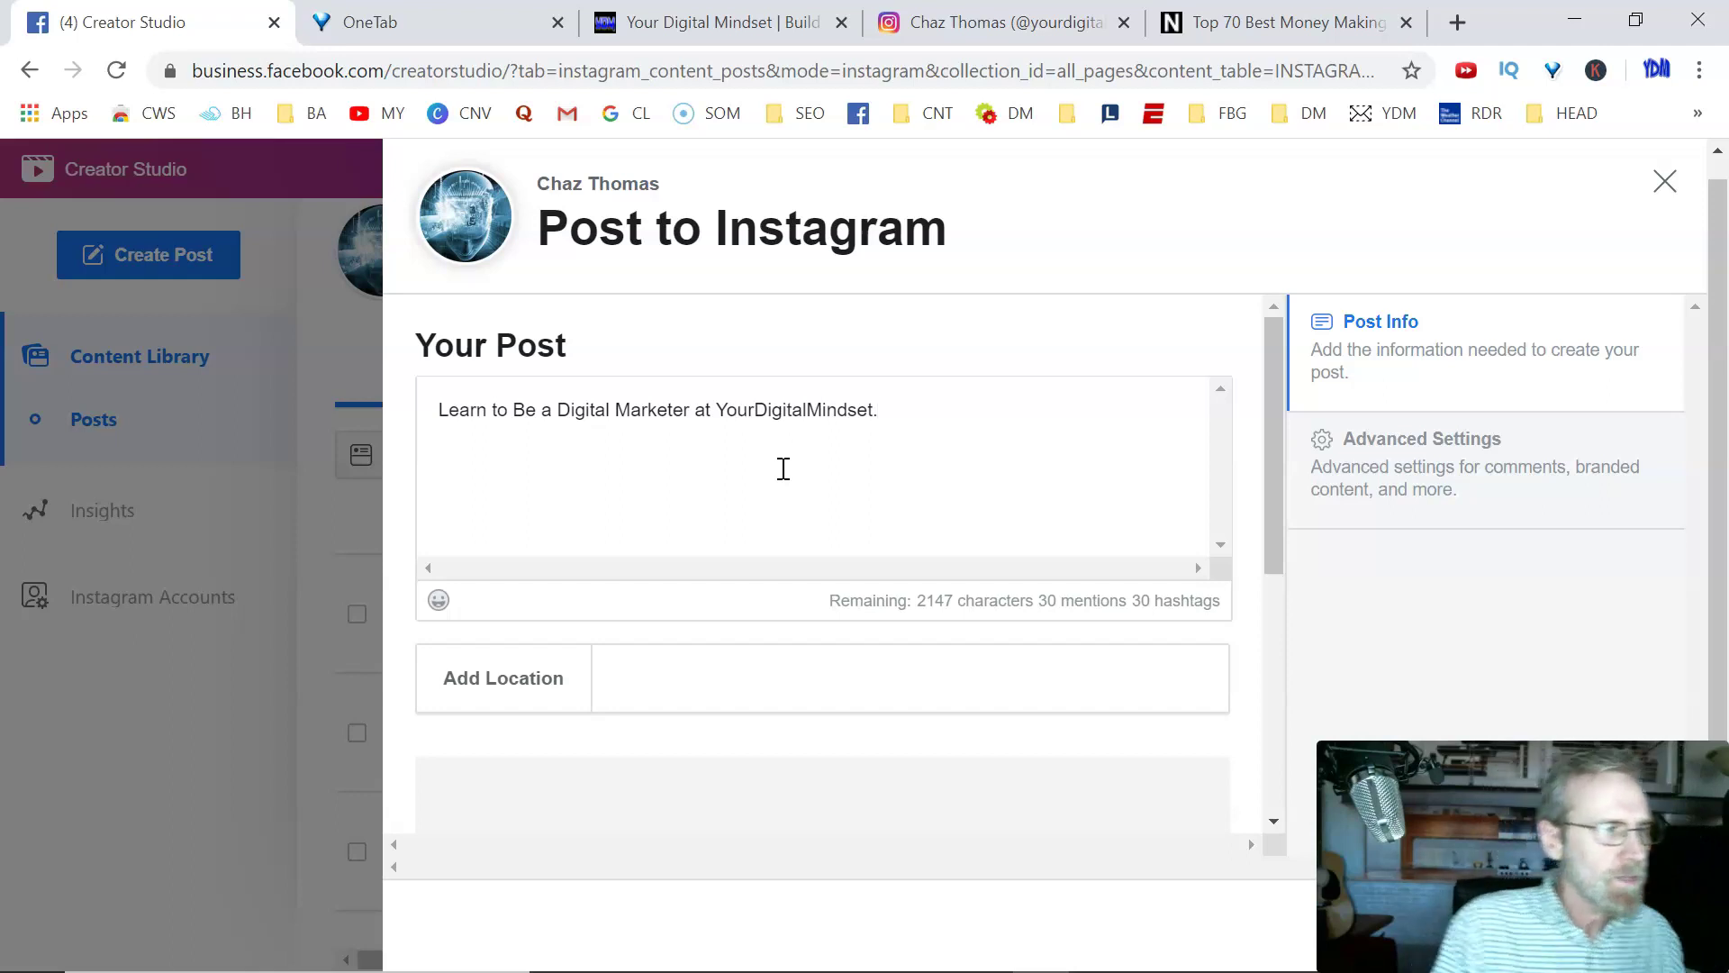
pyautogui.write('om')
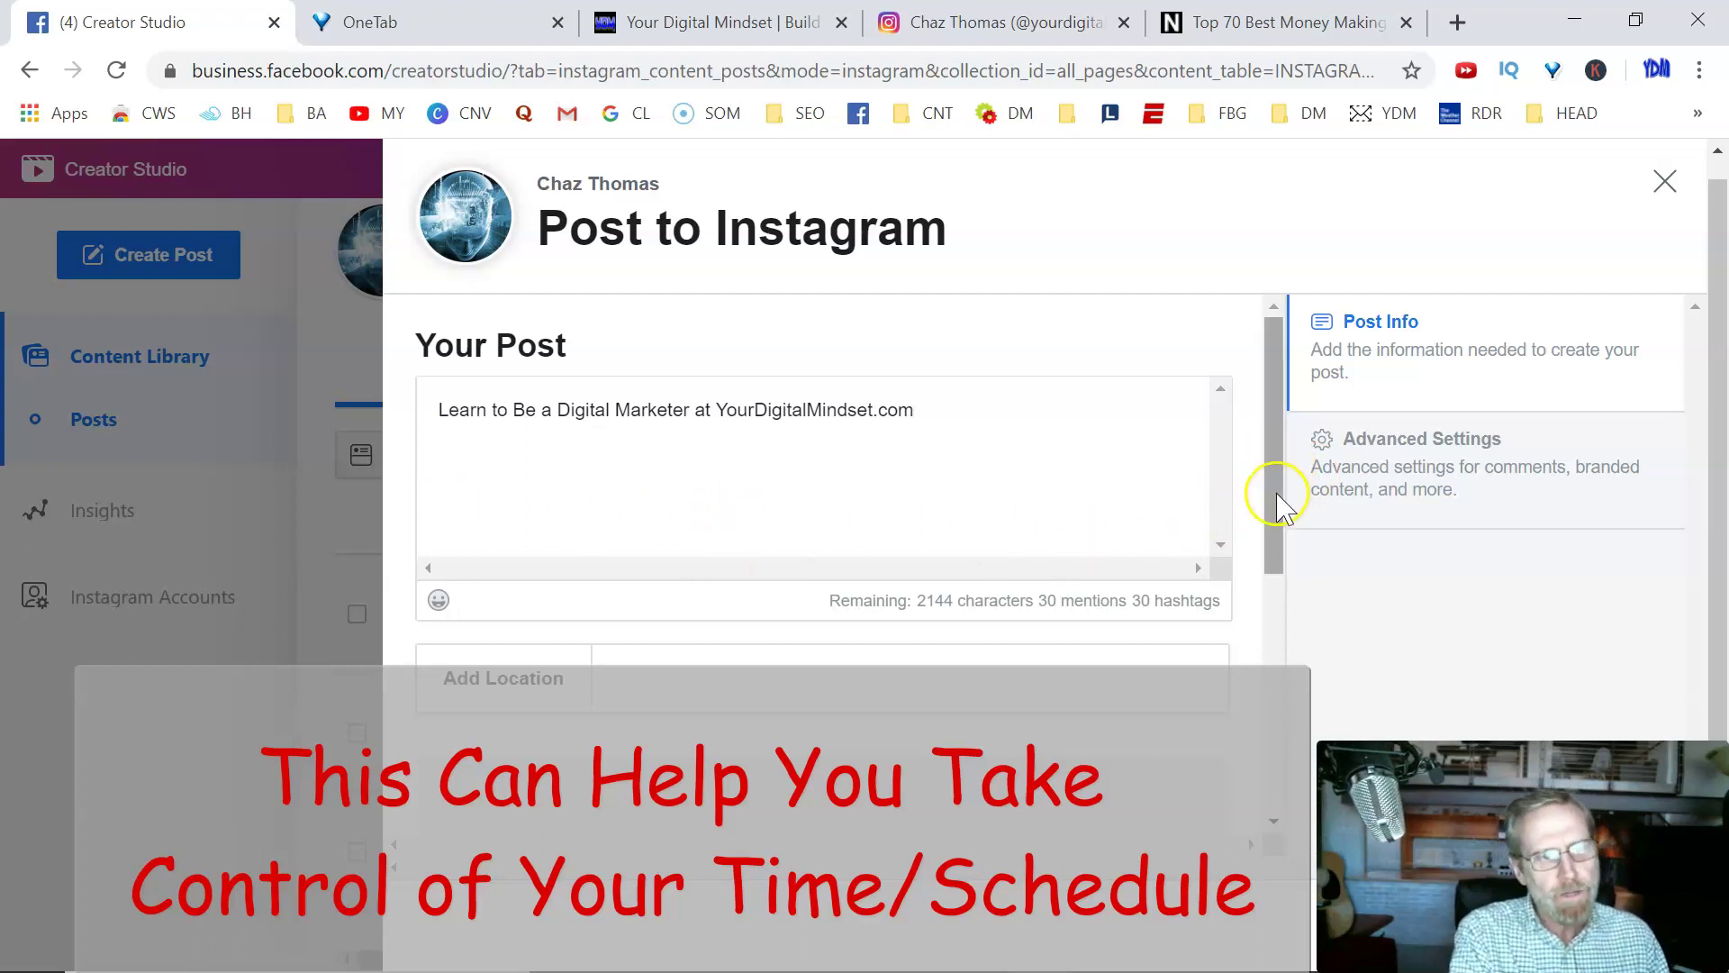
# Tick the Your Digital Mindset page under Post to Facebook
pyautogui.moveTo(1274, 501); pyautogui.dragTo(1285, 514)
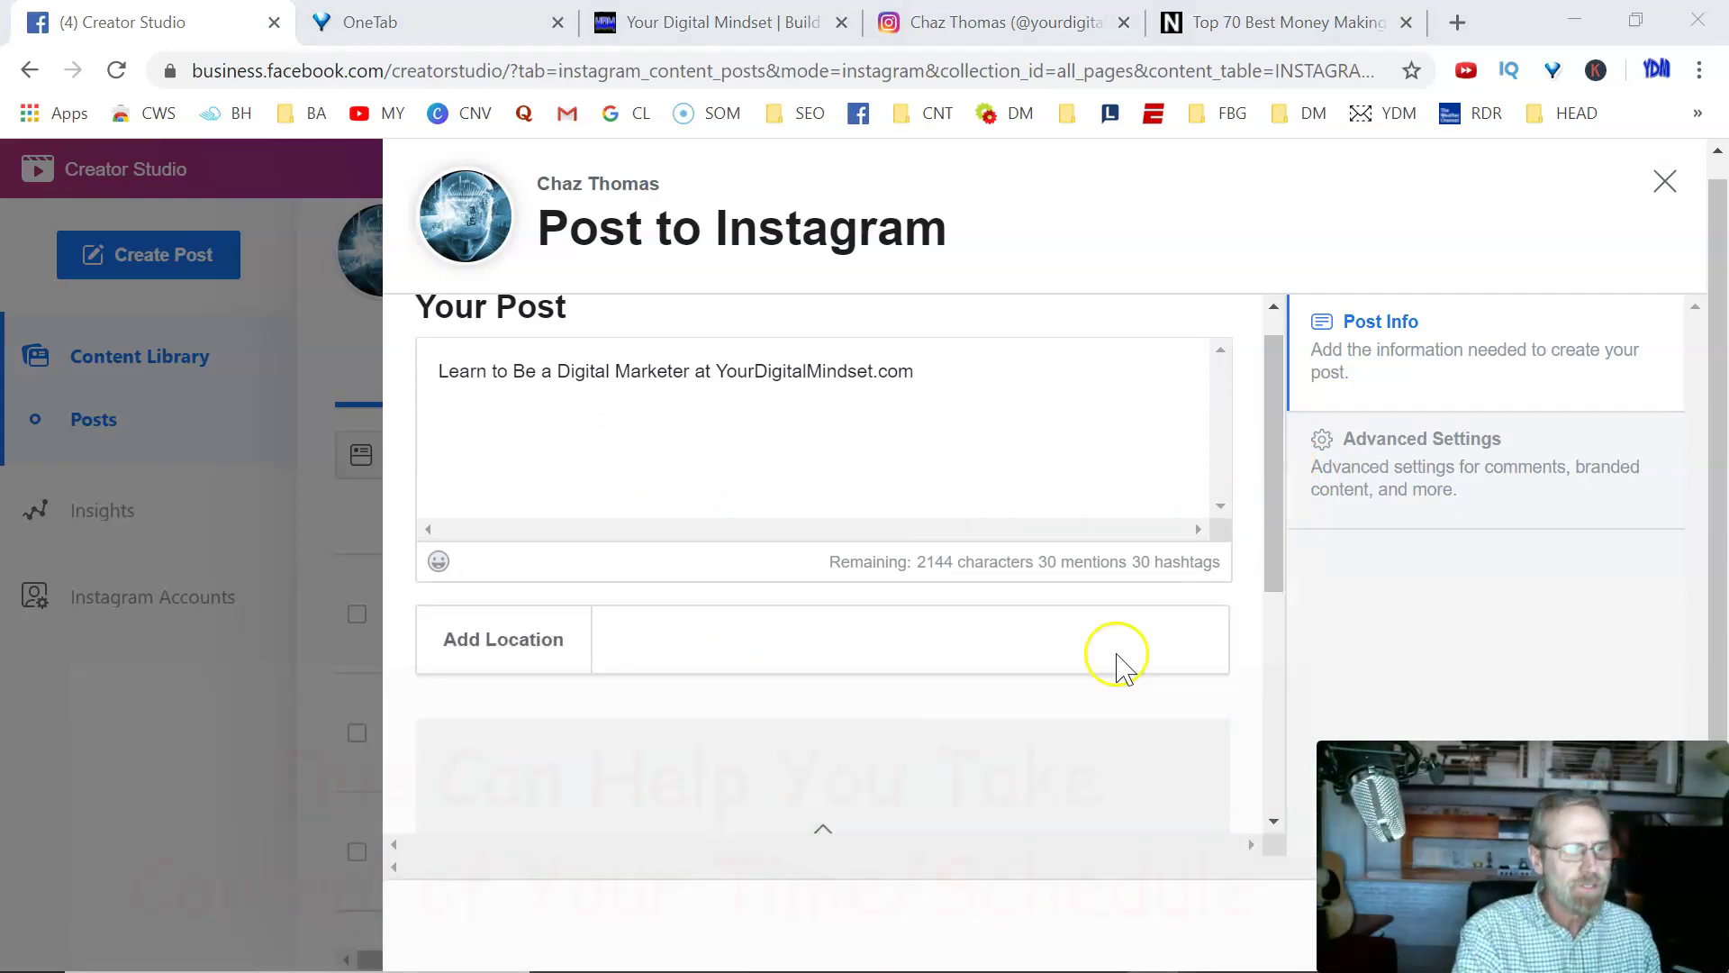
pyautogui.scroll(-4, 1246, 513)
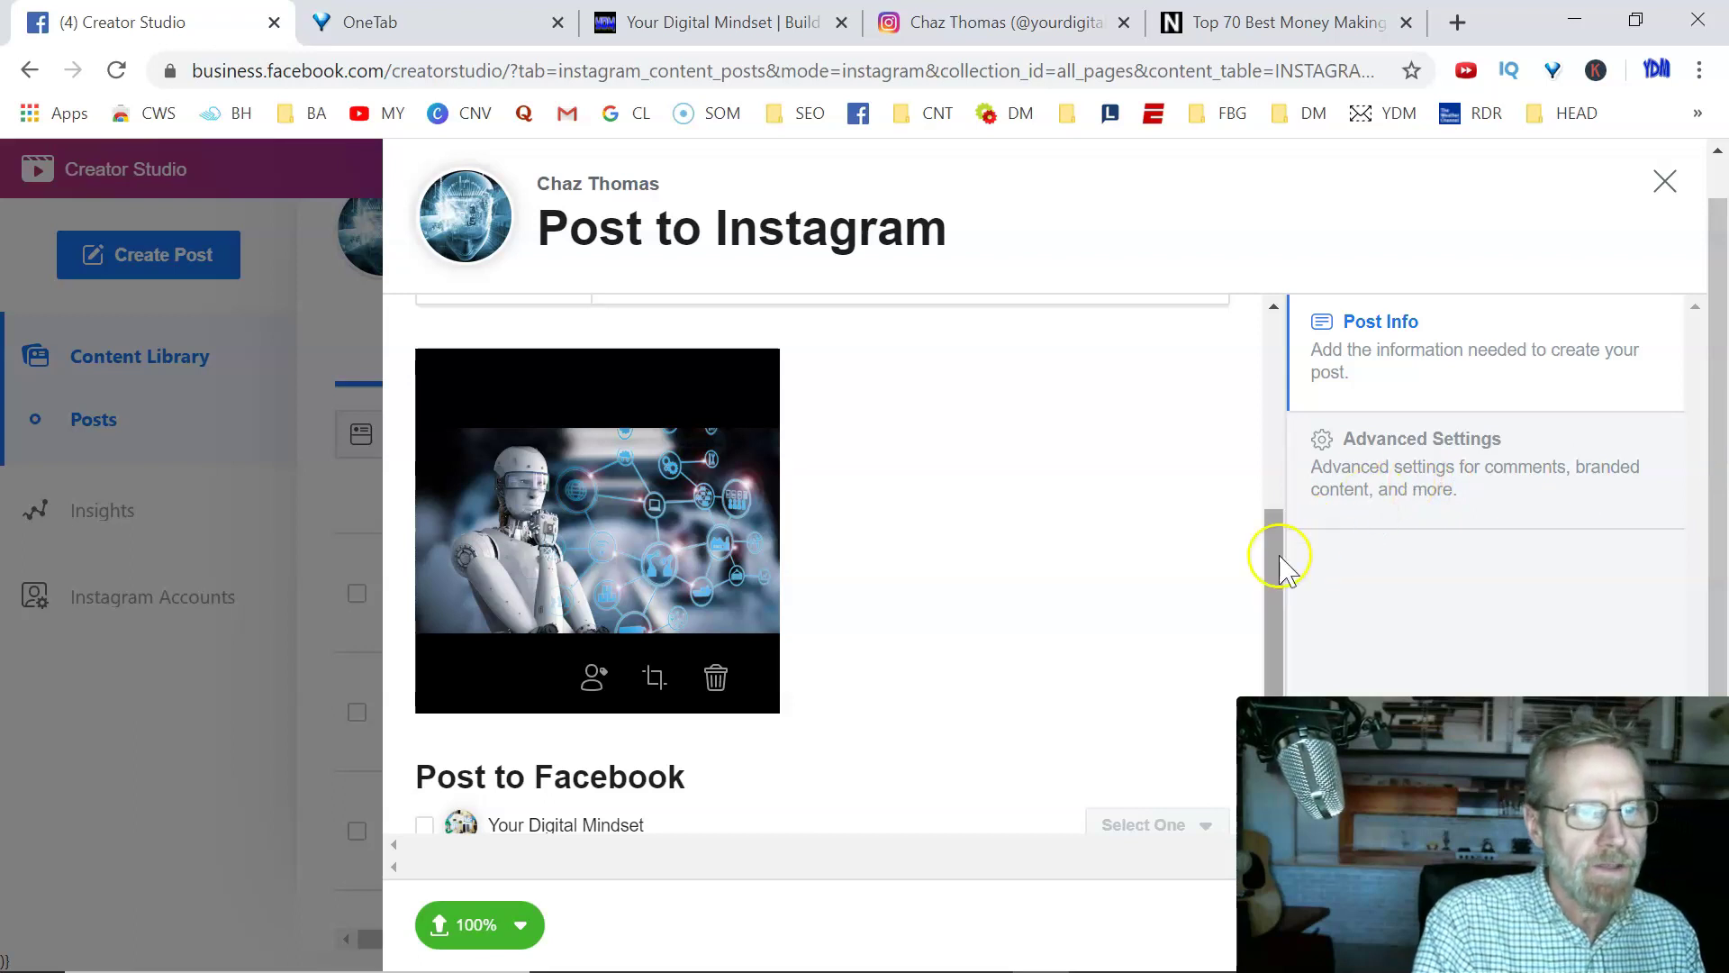
pyautogui.moveTo(1283, 552); pyautogui.dragTo(1283, 618)
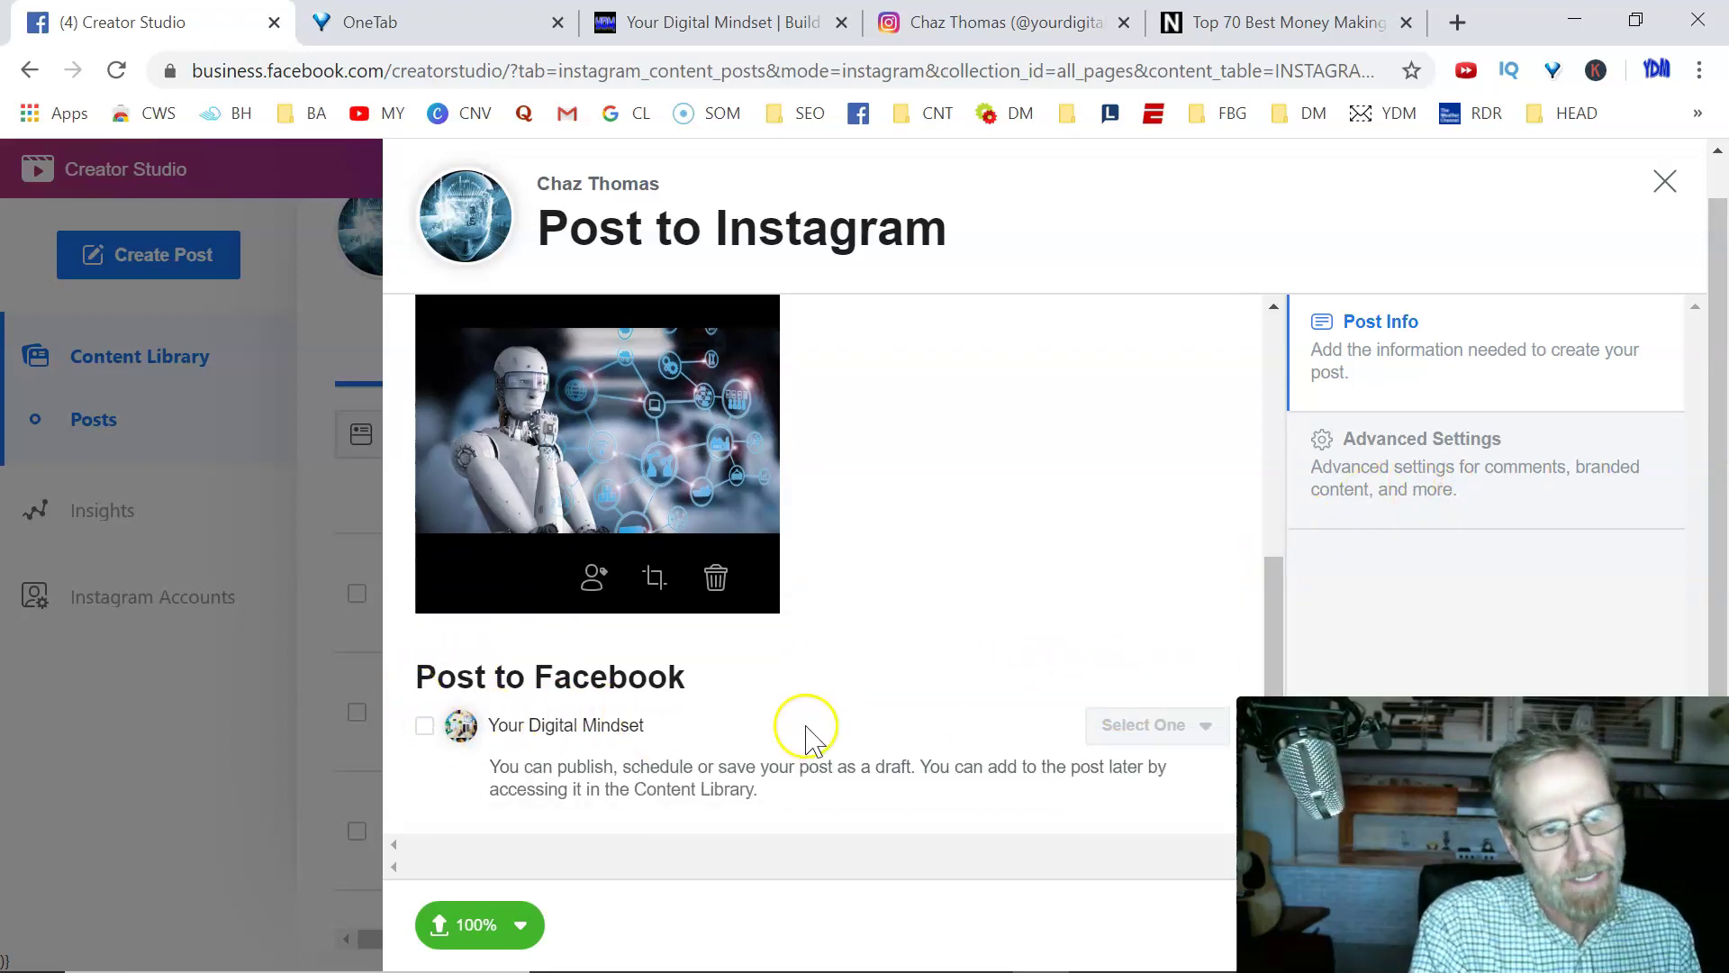
pyautogui.click(428, 730)
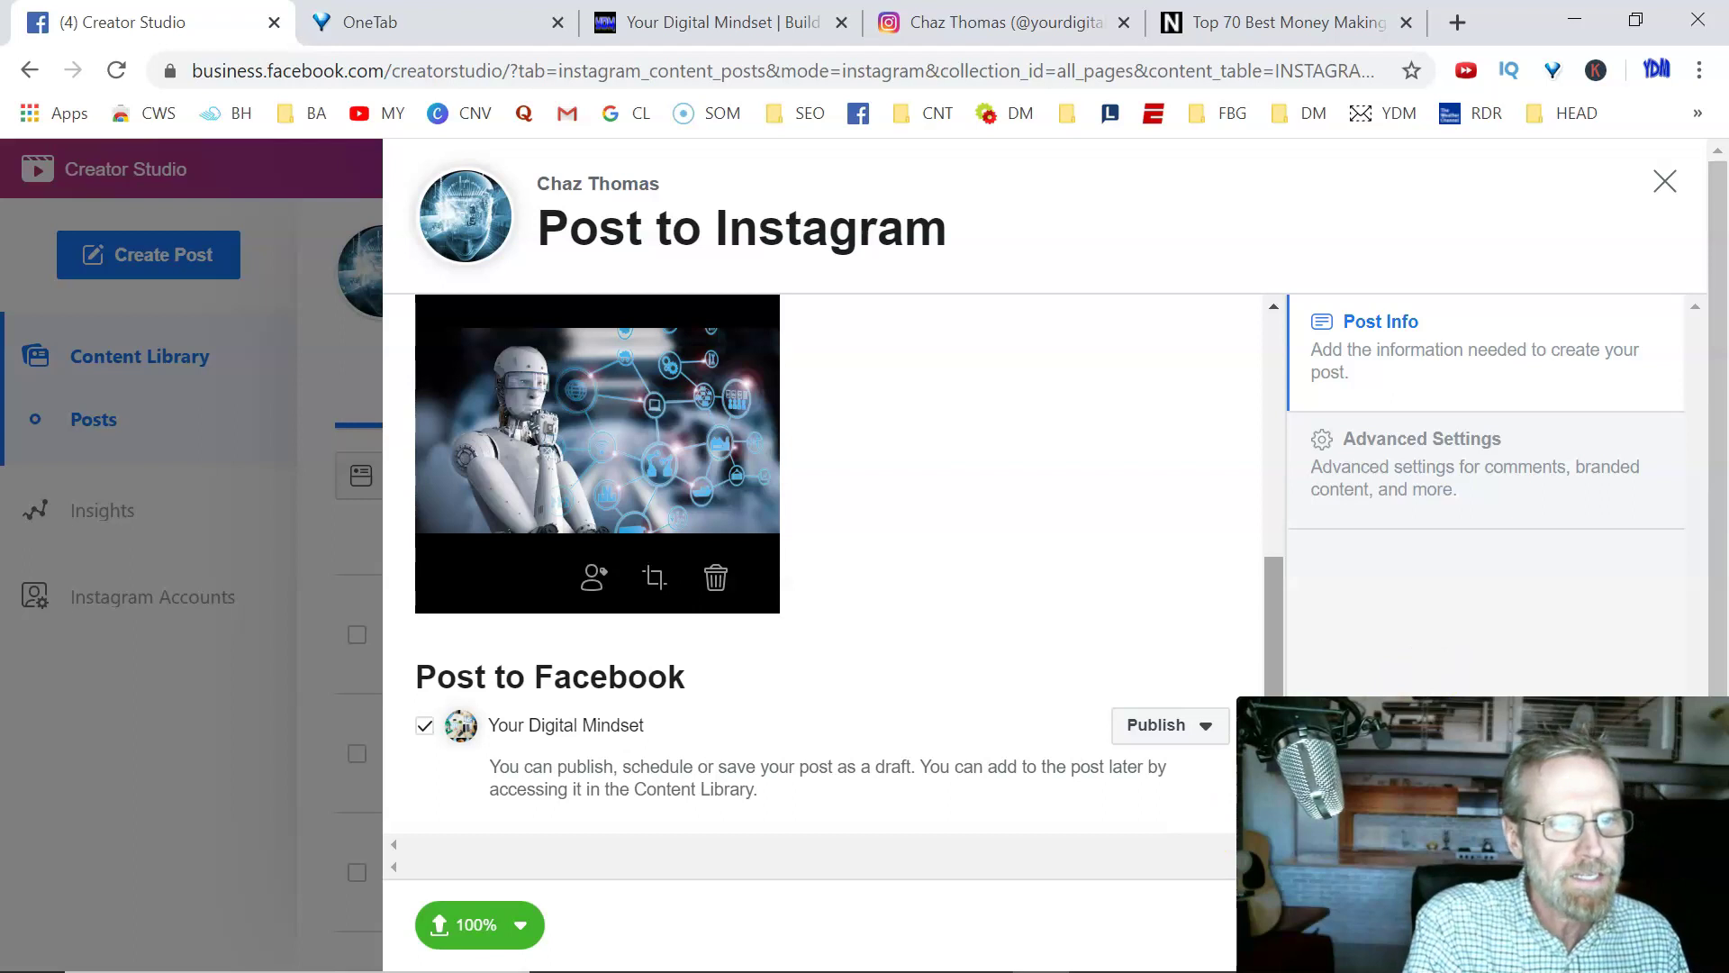
pyautogui.moveTo(1275, 779); pyautogui.dragTo(1278, 721)
# Switch the Facebook copy from Publish Now to Schedule at 12:34 PM
pyautogui.click(1205, 726)
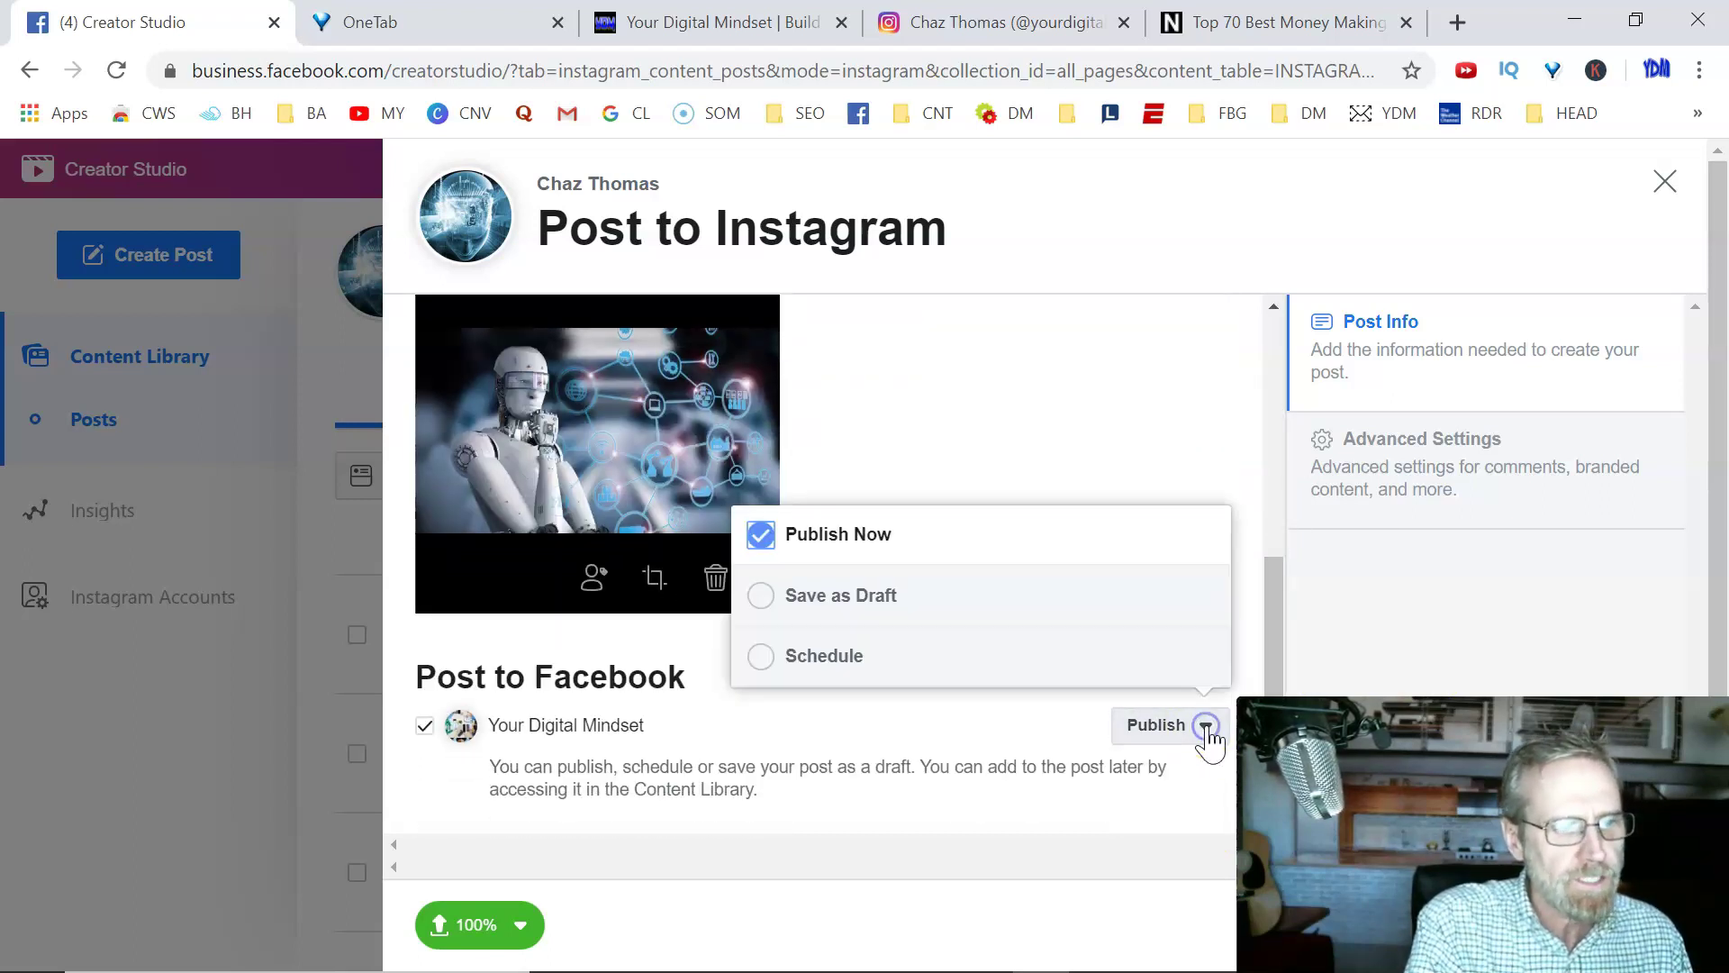
pyautogui.click(763, 658)
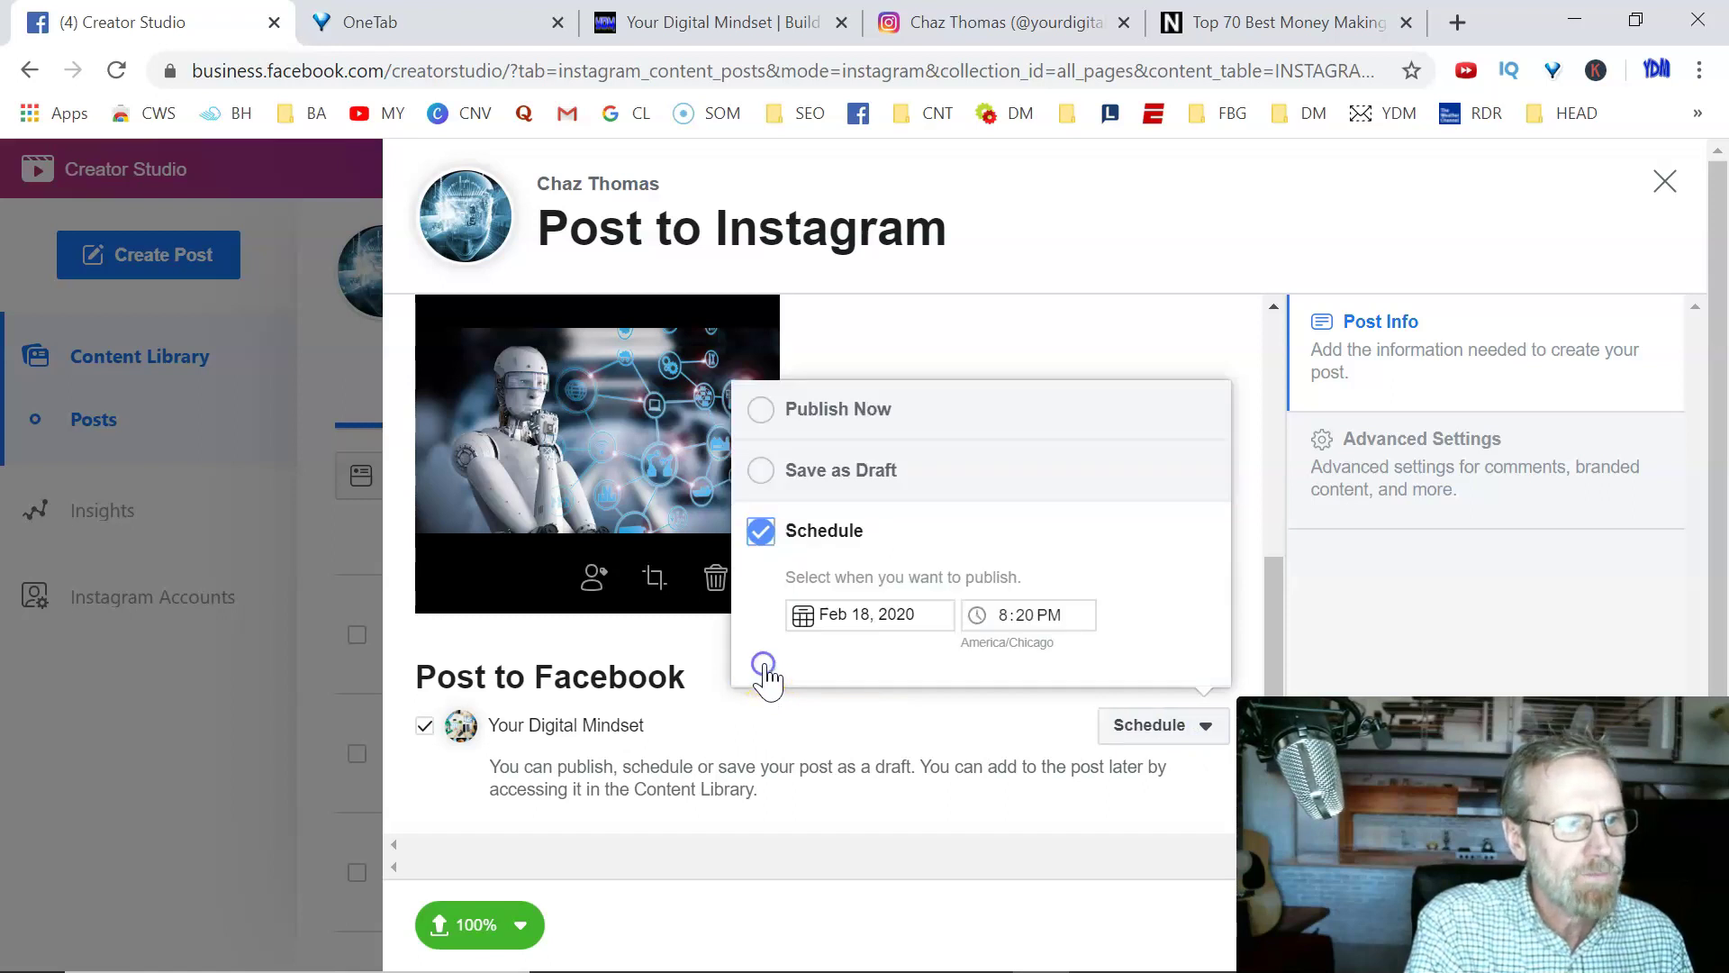
pyautogui.click(1011, 619)
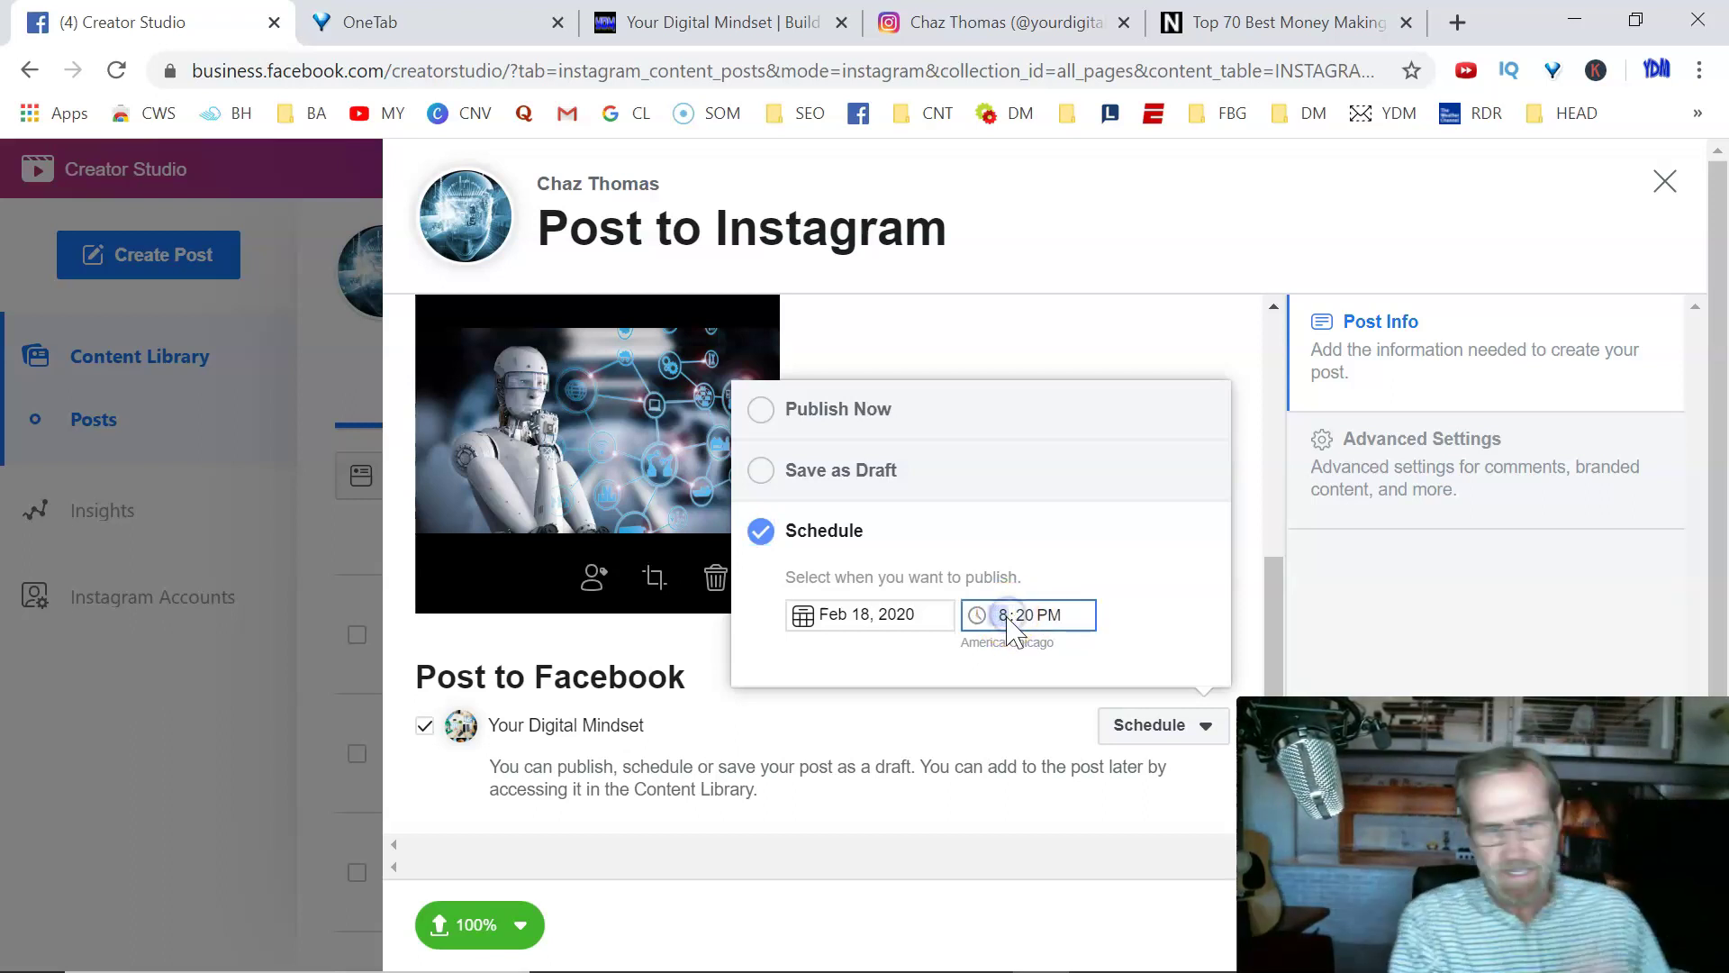
pyautogui.click(1377, 218)
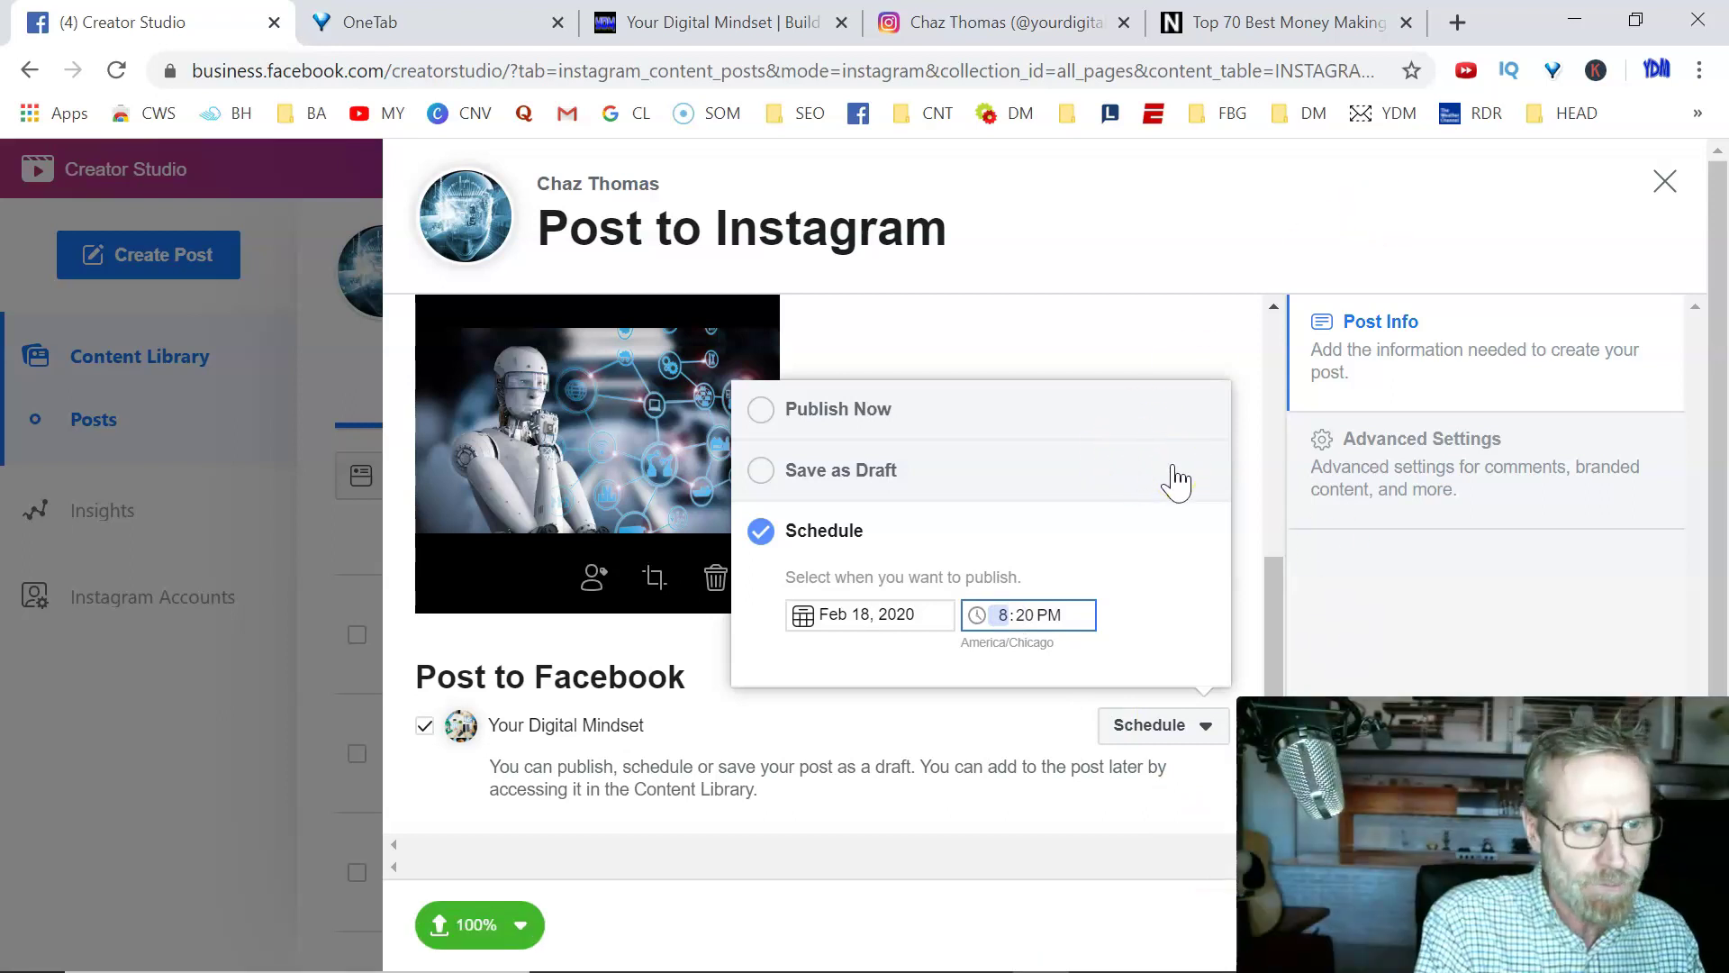
pyautogui.write('12')
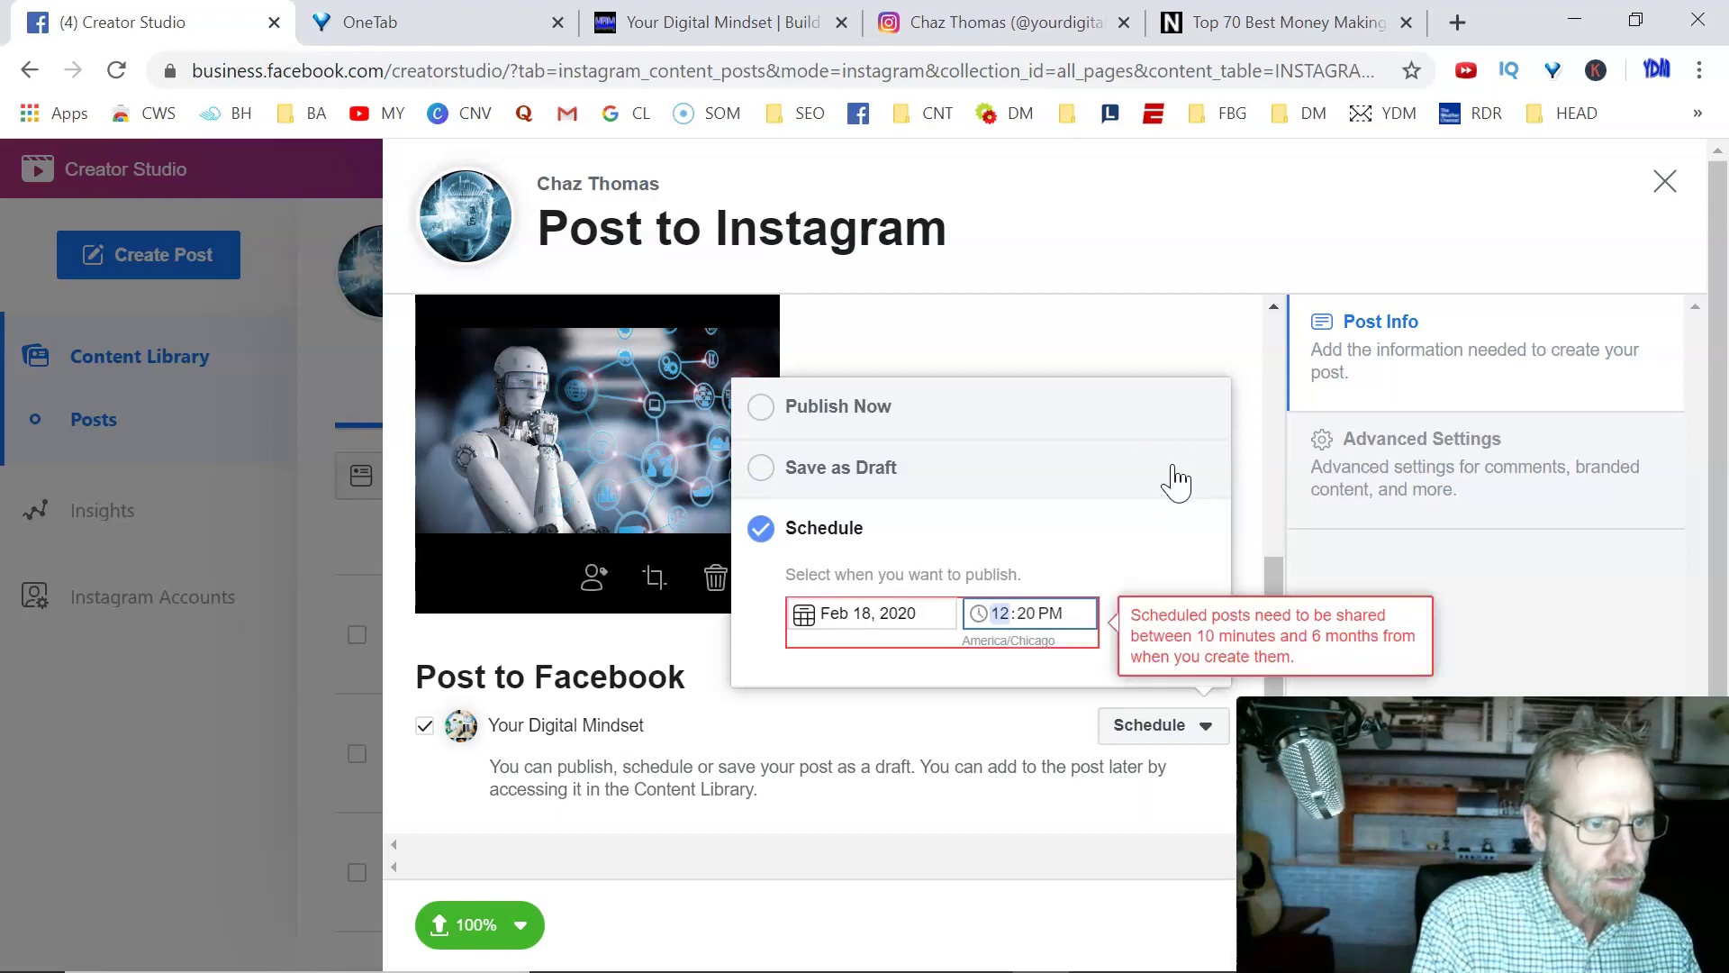
pyautogui.click(1034, 612)
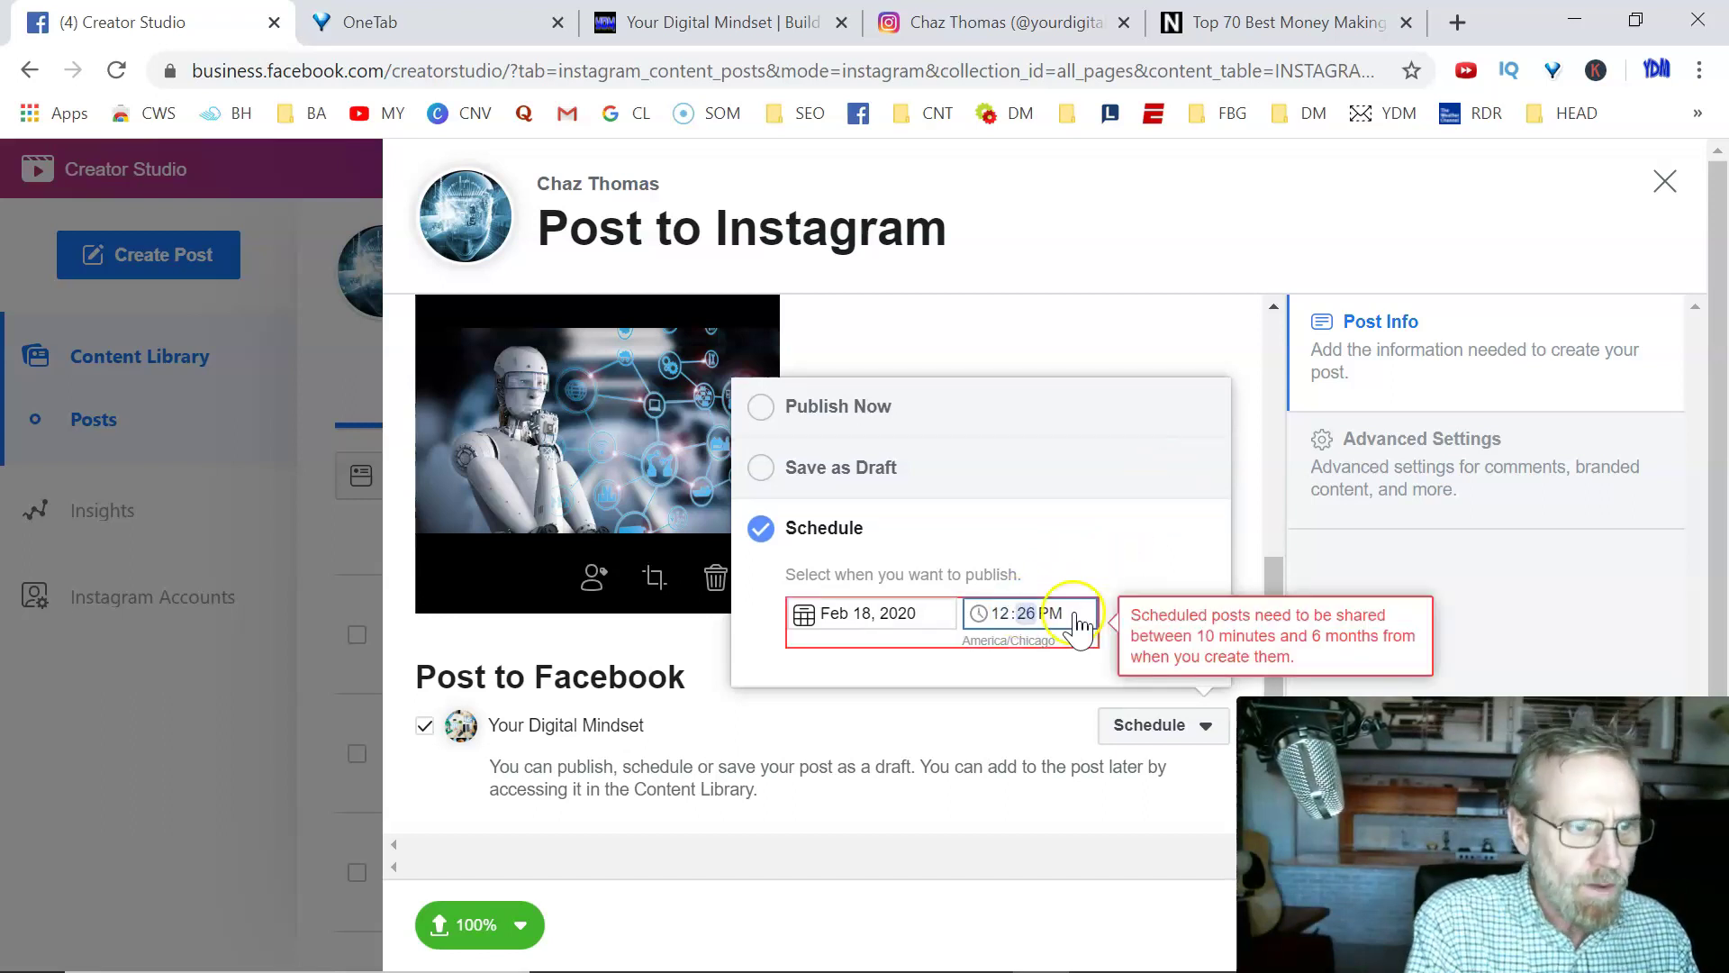
pyautogui.write('2630')
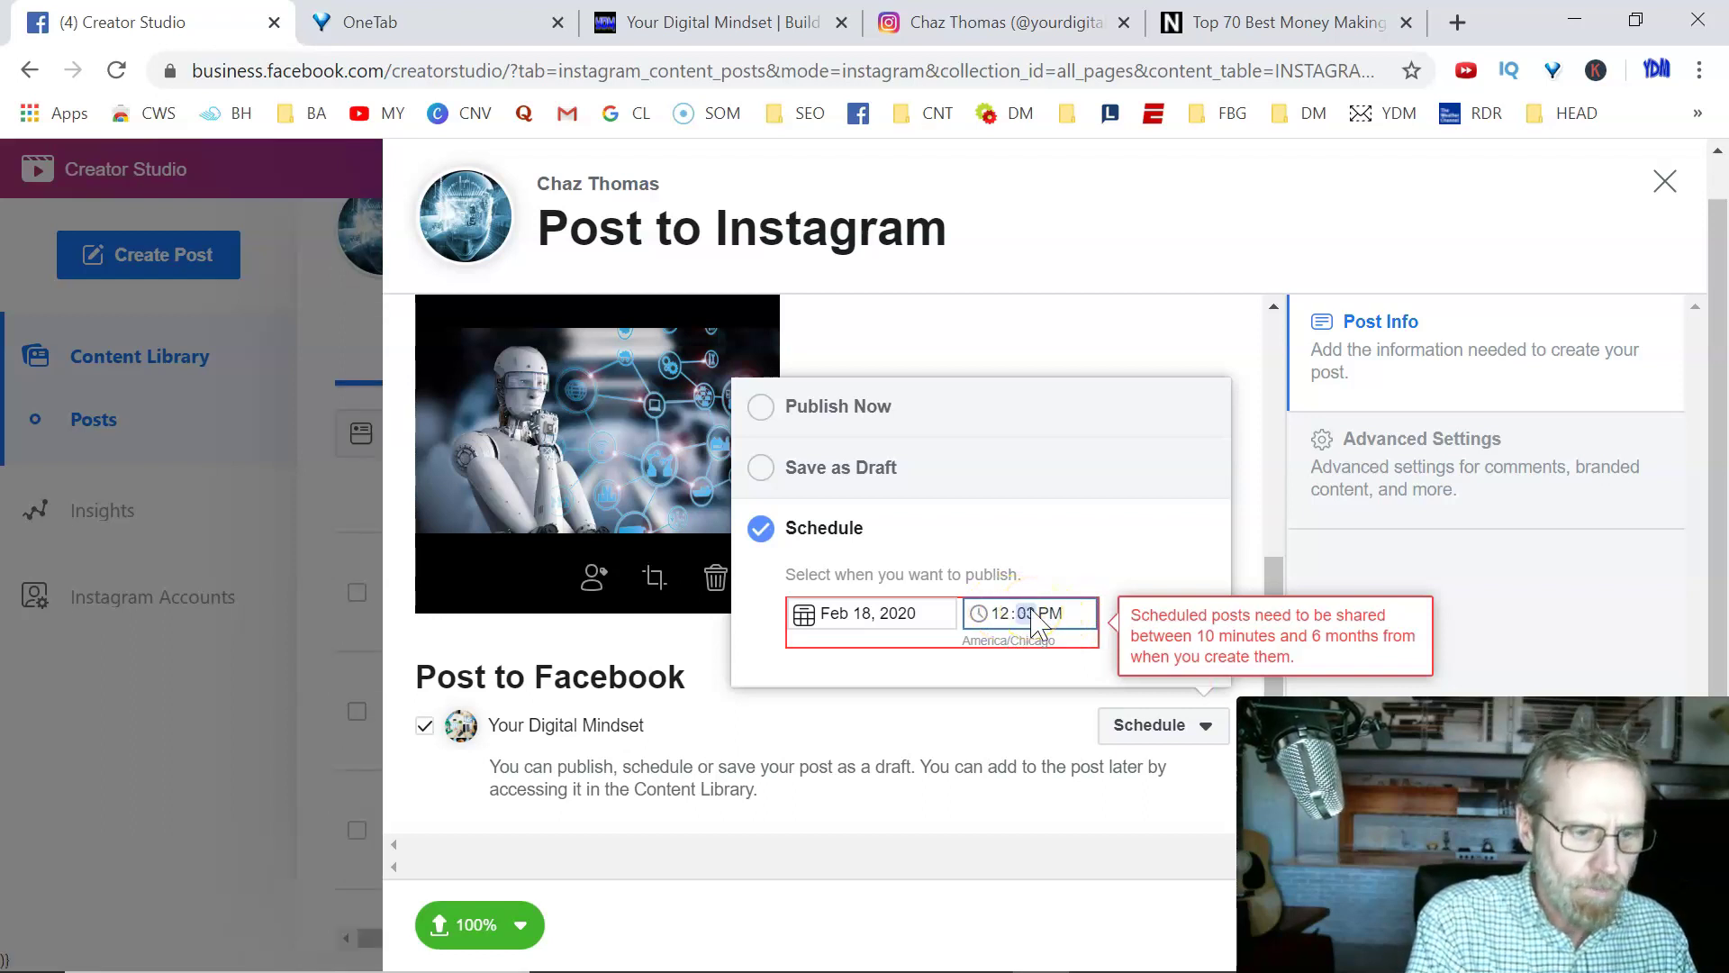
pyautogui.write('4')
pyautogui.click(1168, 630)
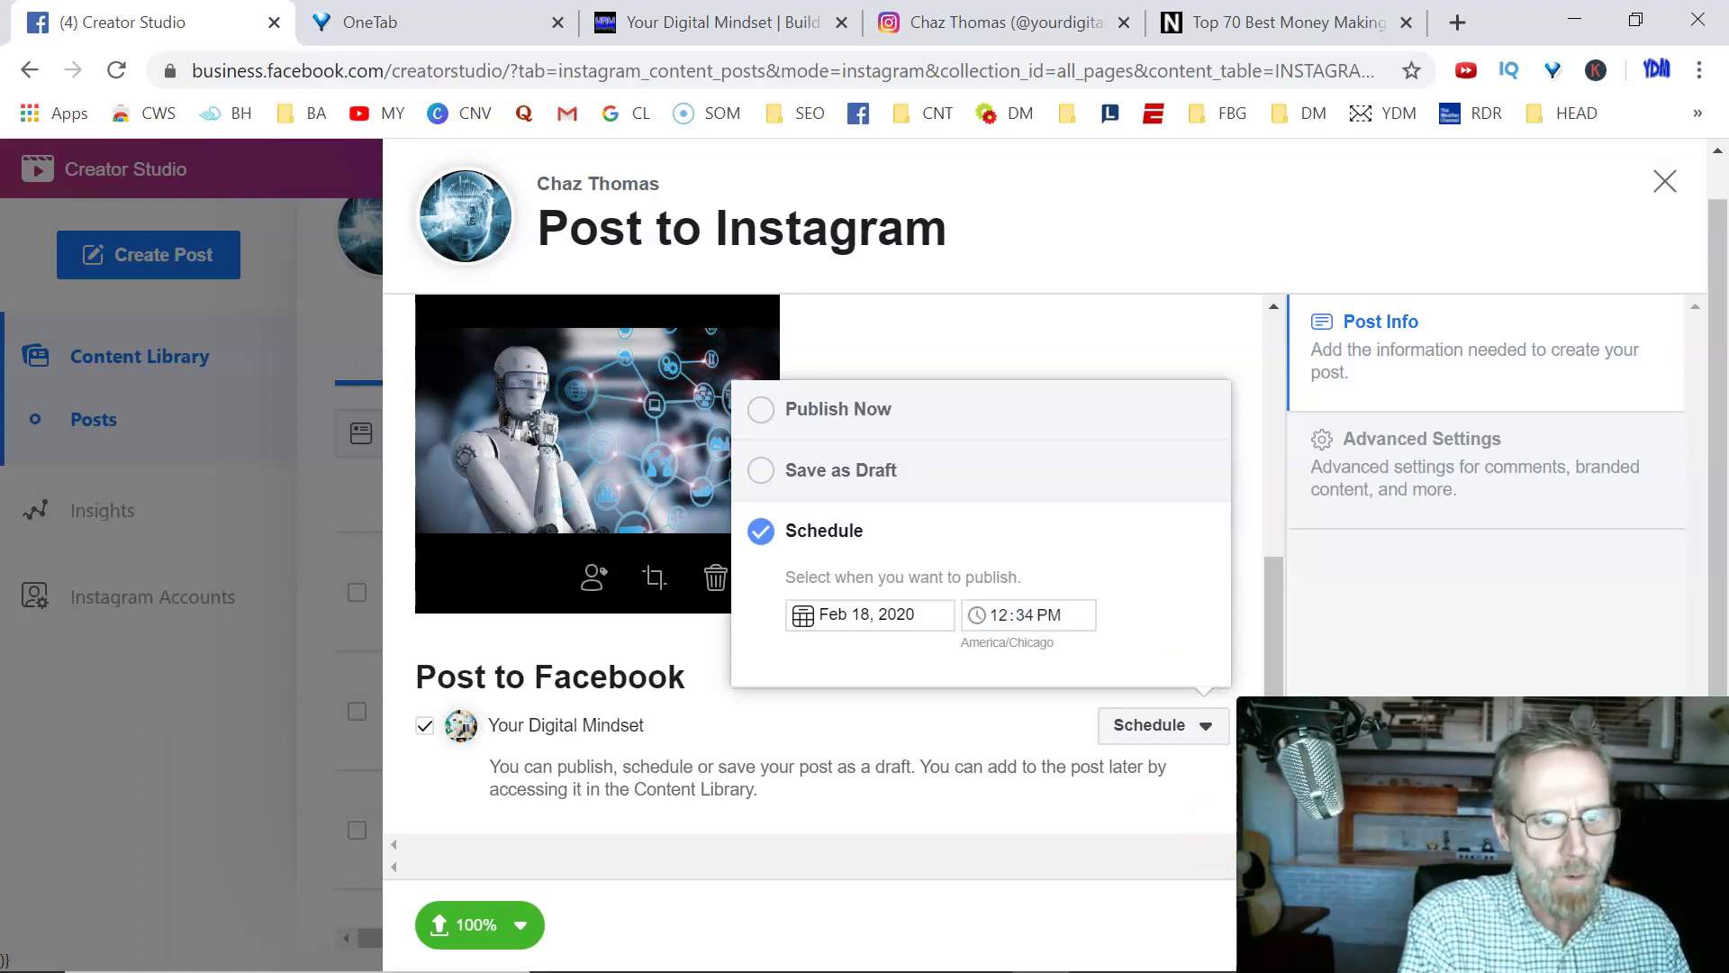
# Correct the Instagram post's time to 12:34 PM and schedule it
pyautogui.click(1205, 725)
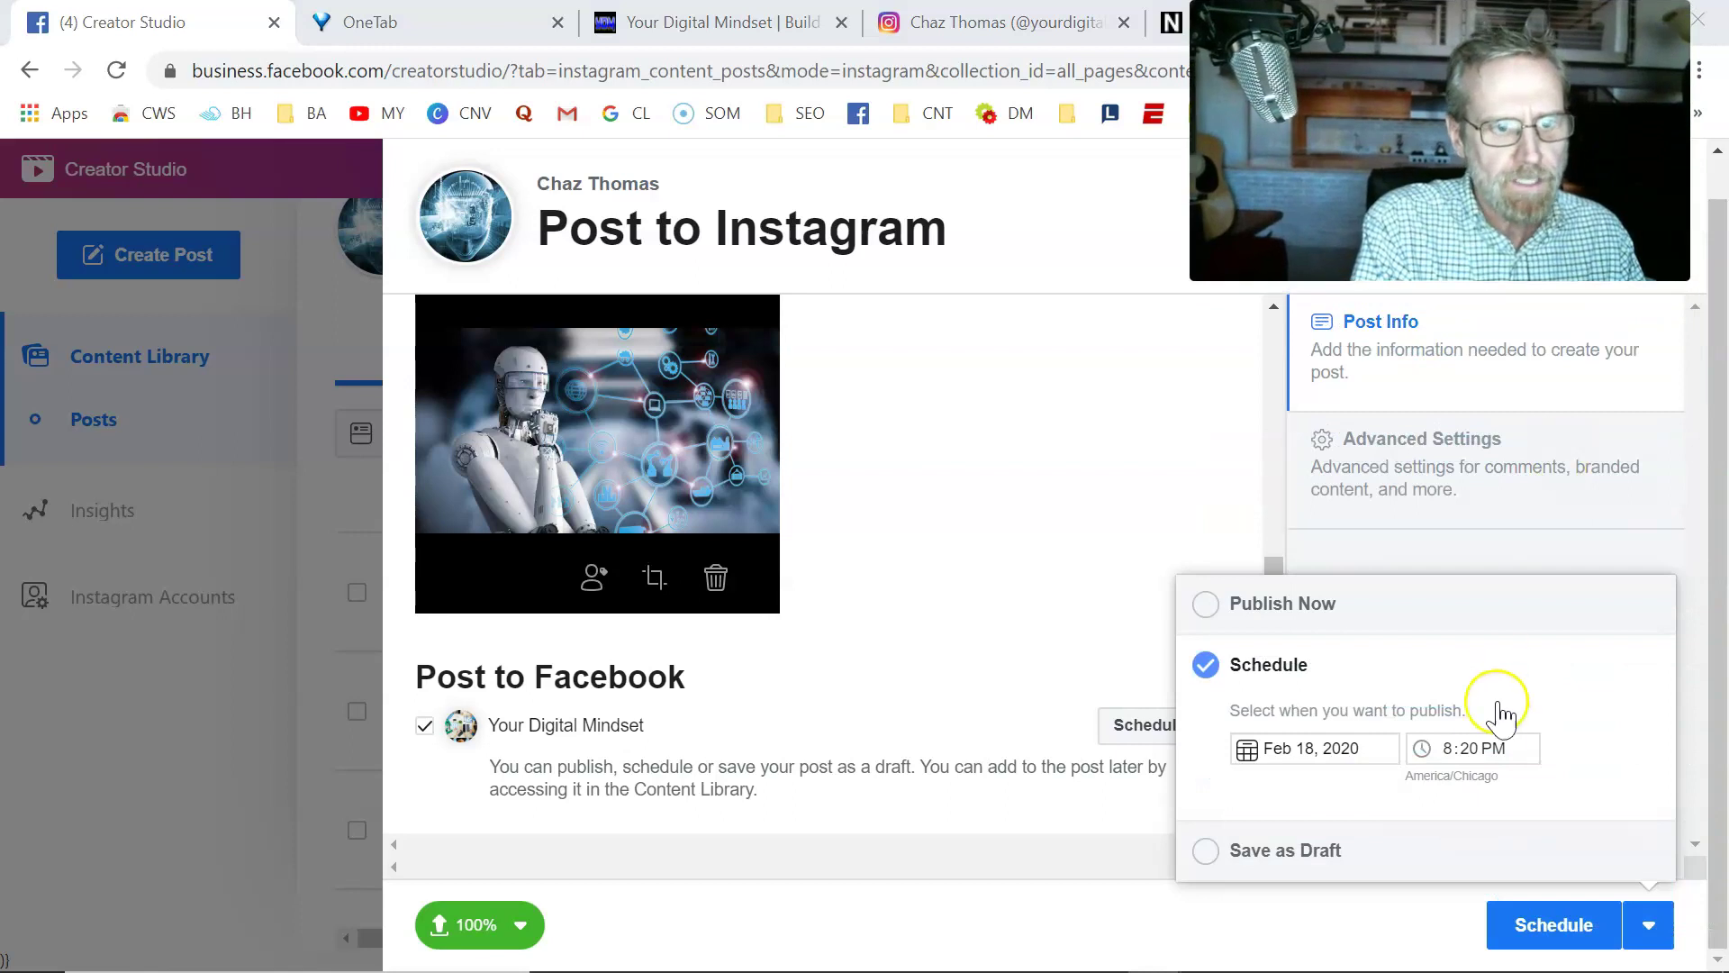
pyautogui.click(1443, 748)
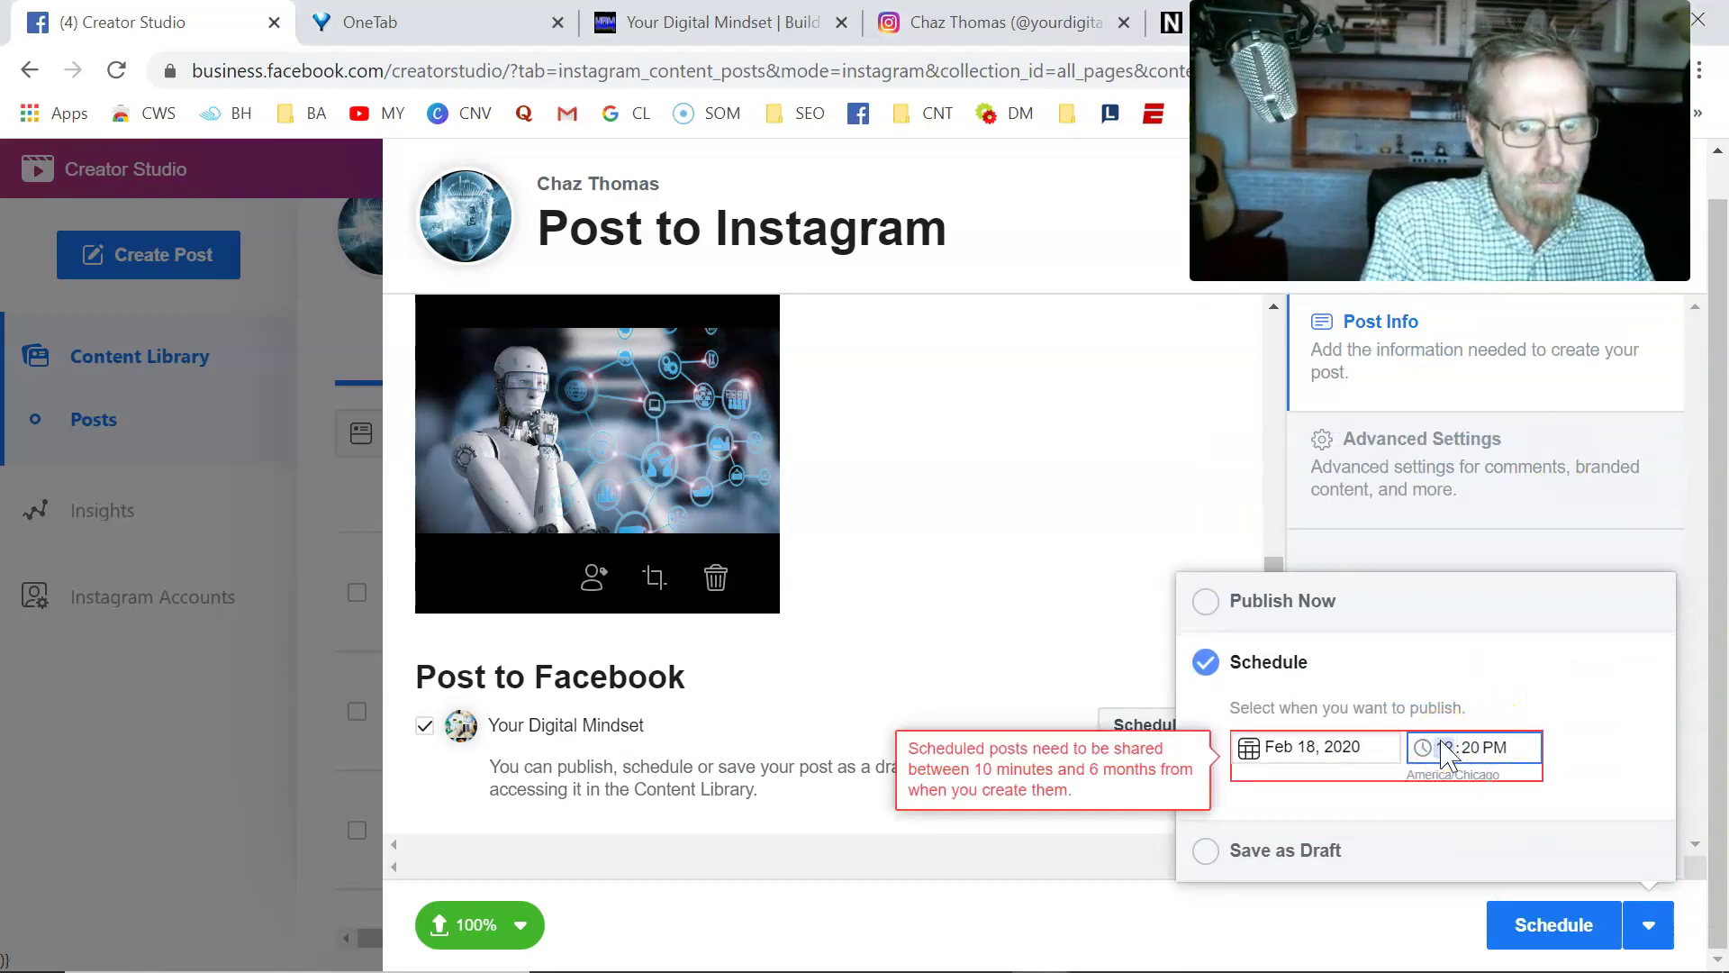
pyautogui.click(1468, 748)
pyautogui.write('34')
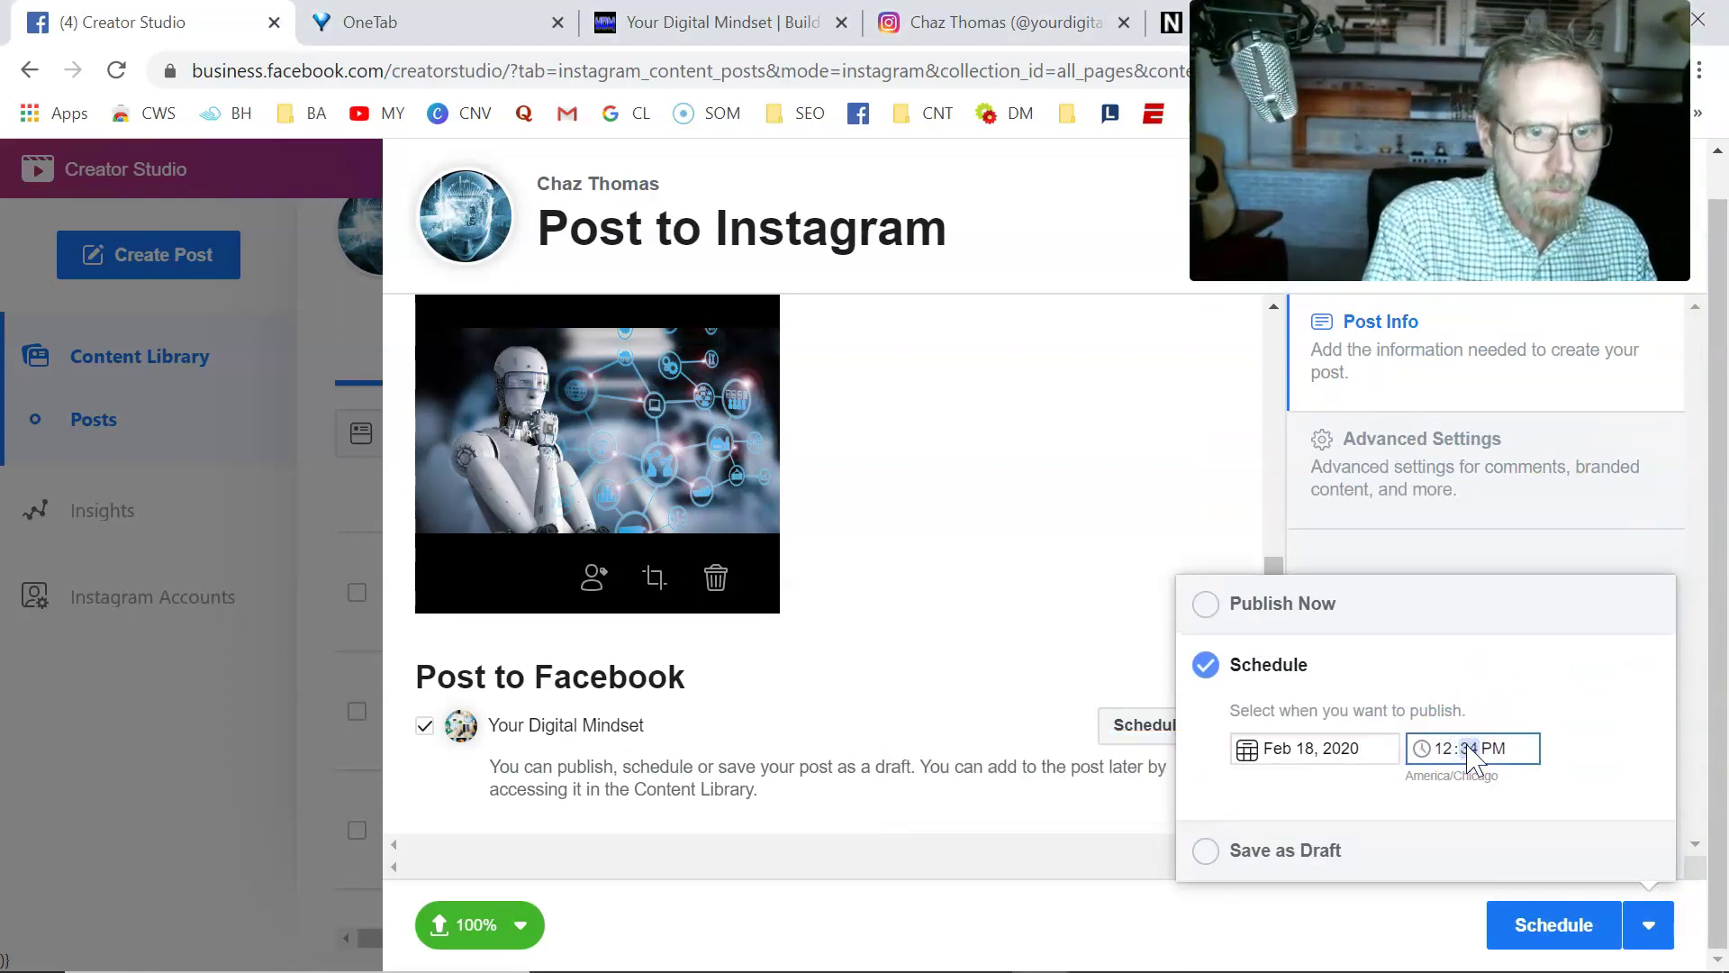
pyautogui.click(1646, 935)
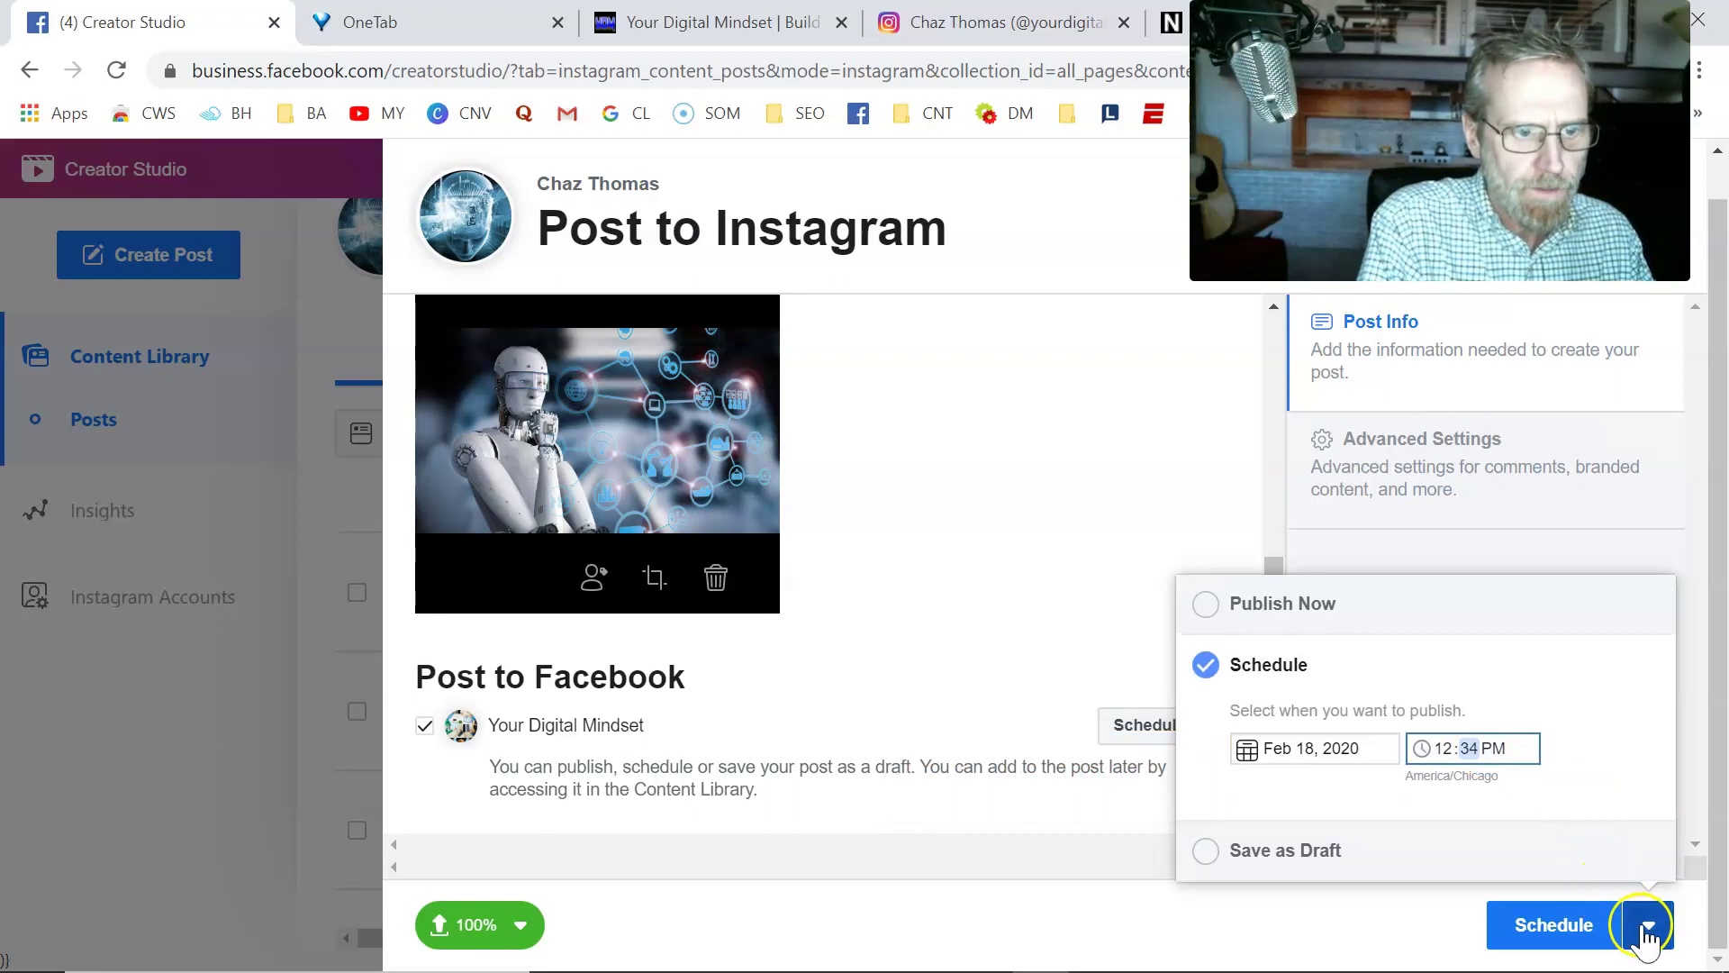
pyautogui.click(1569, 910)
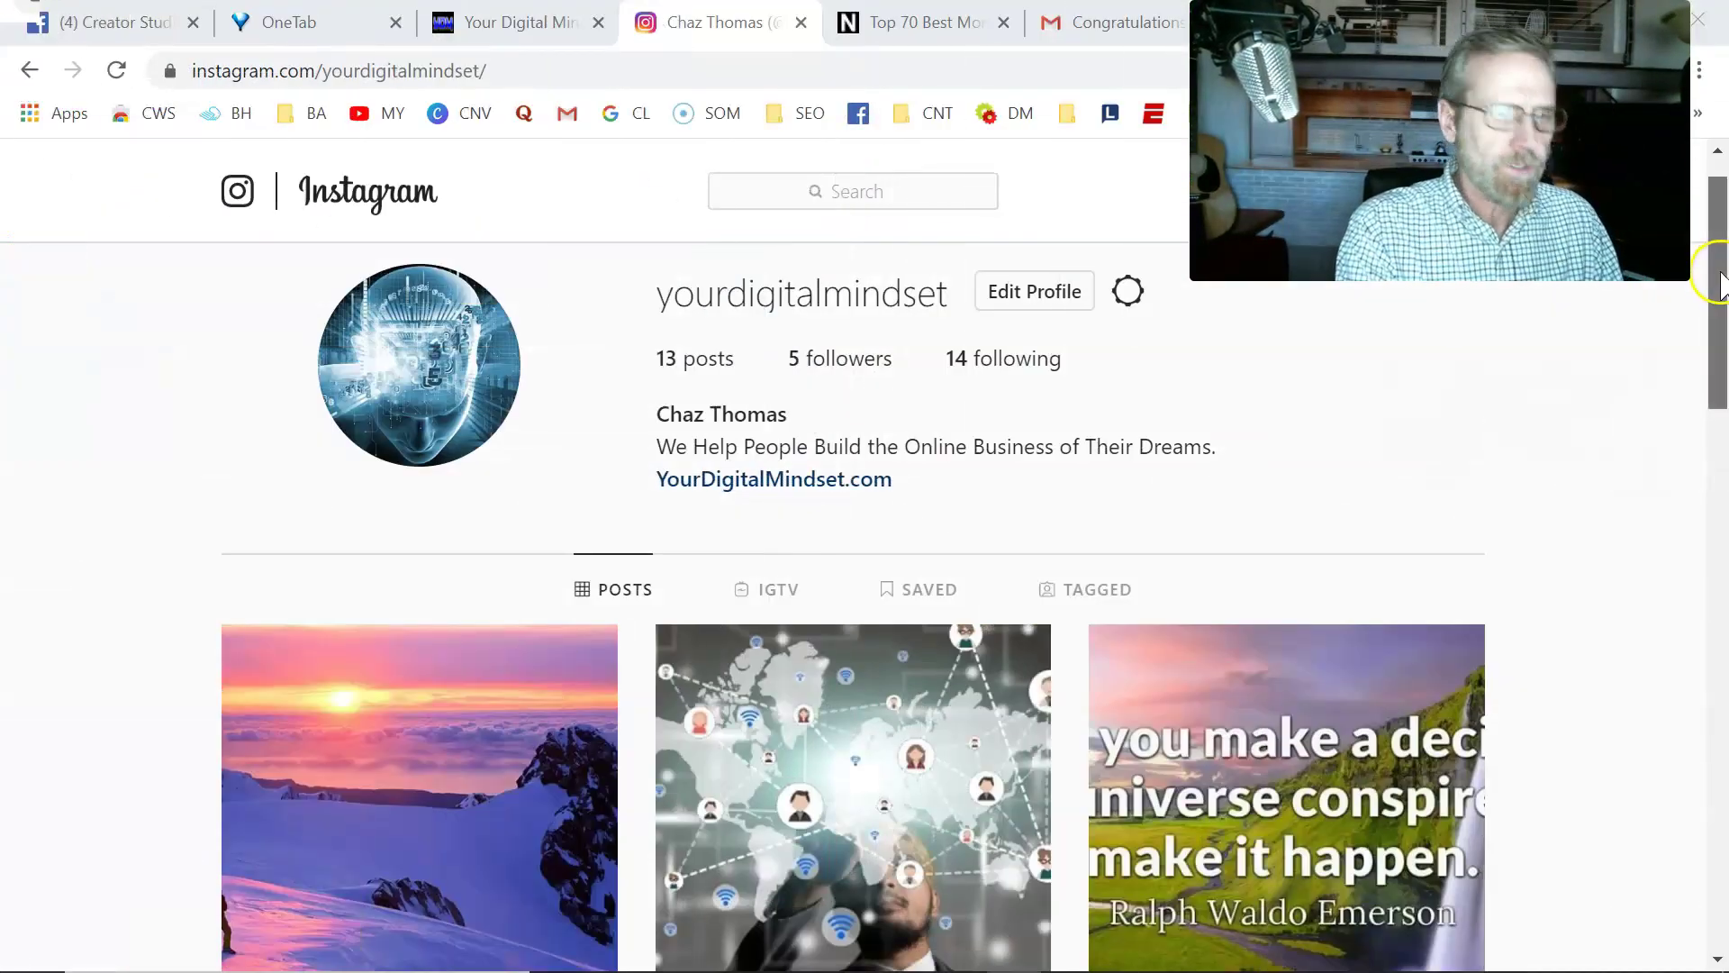
# Scroll the Instagram profile grid, then return to the Creator Studio posts list
pyautogui.moveTo(1719, 280); pyautogui.dragTo(1690, 486)
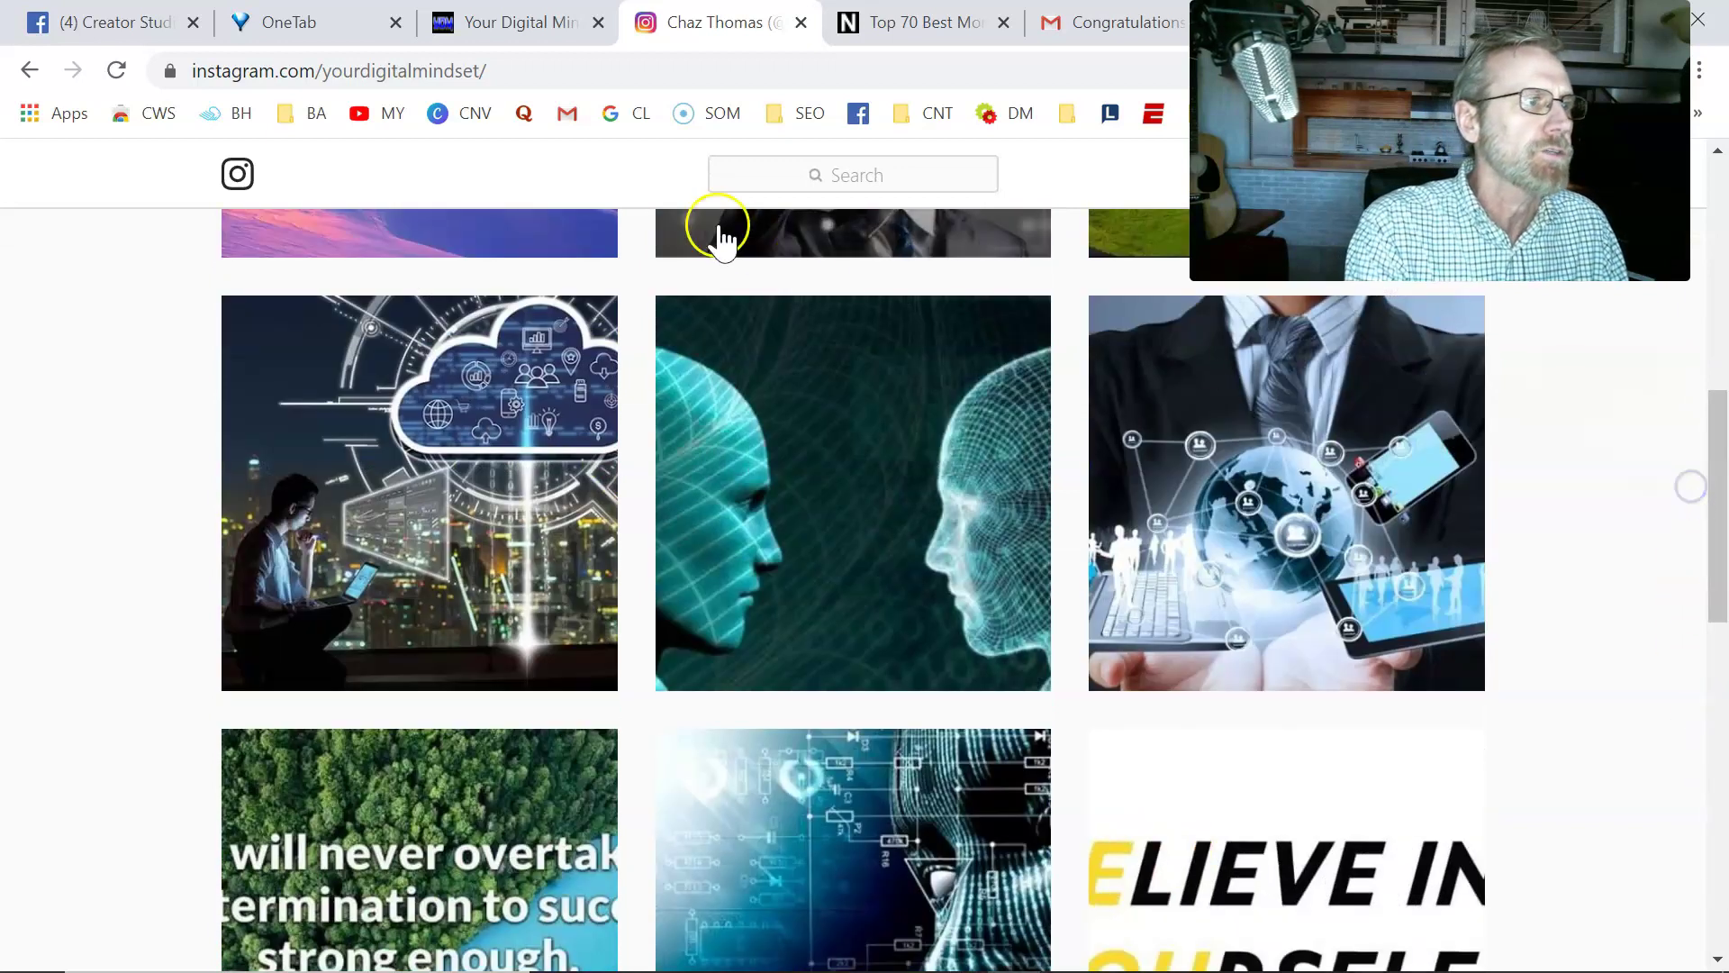
pyautogui.click(126, 22)
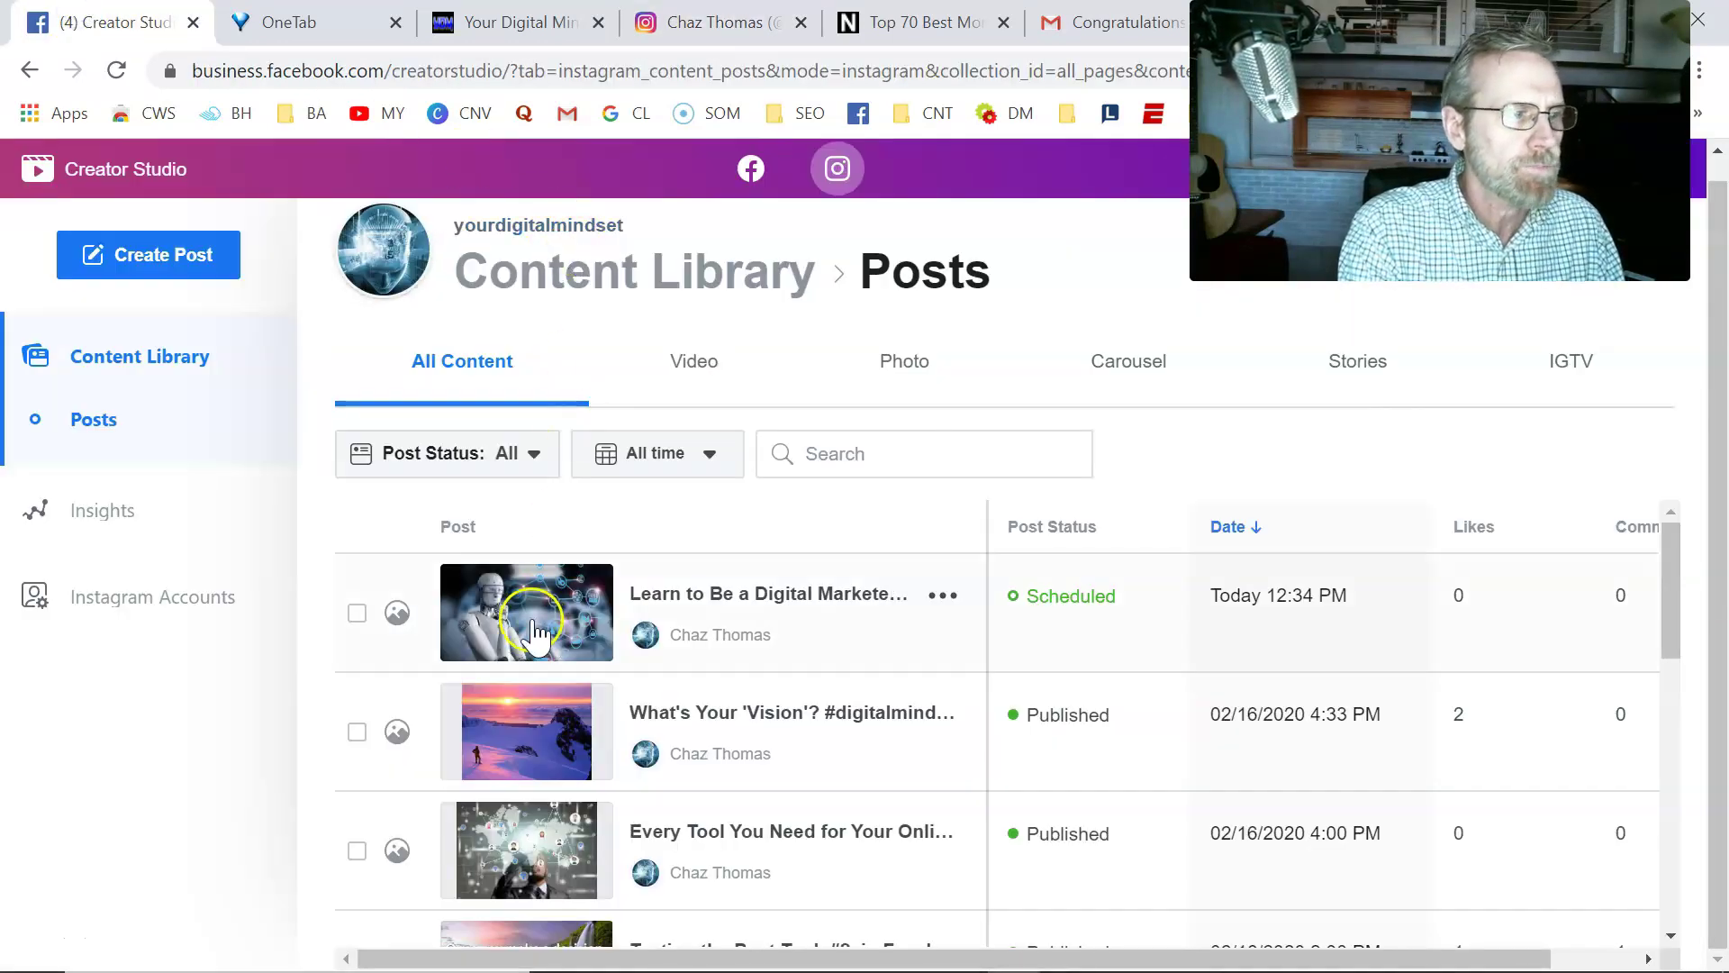
# Go to the Instagram profile tab and scroll through its post grid
pyautogui.click(712, 20)
pyautogui.moveTo(1711, 598); pyautogui.dragTo(1720, 880)
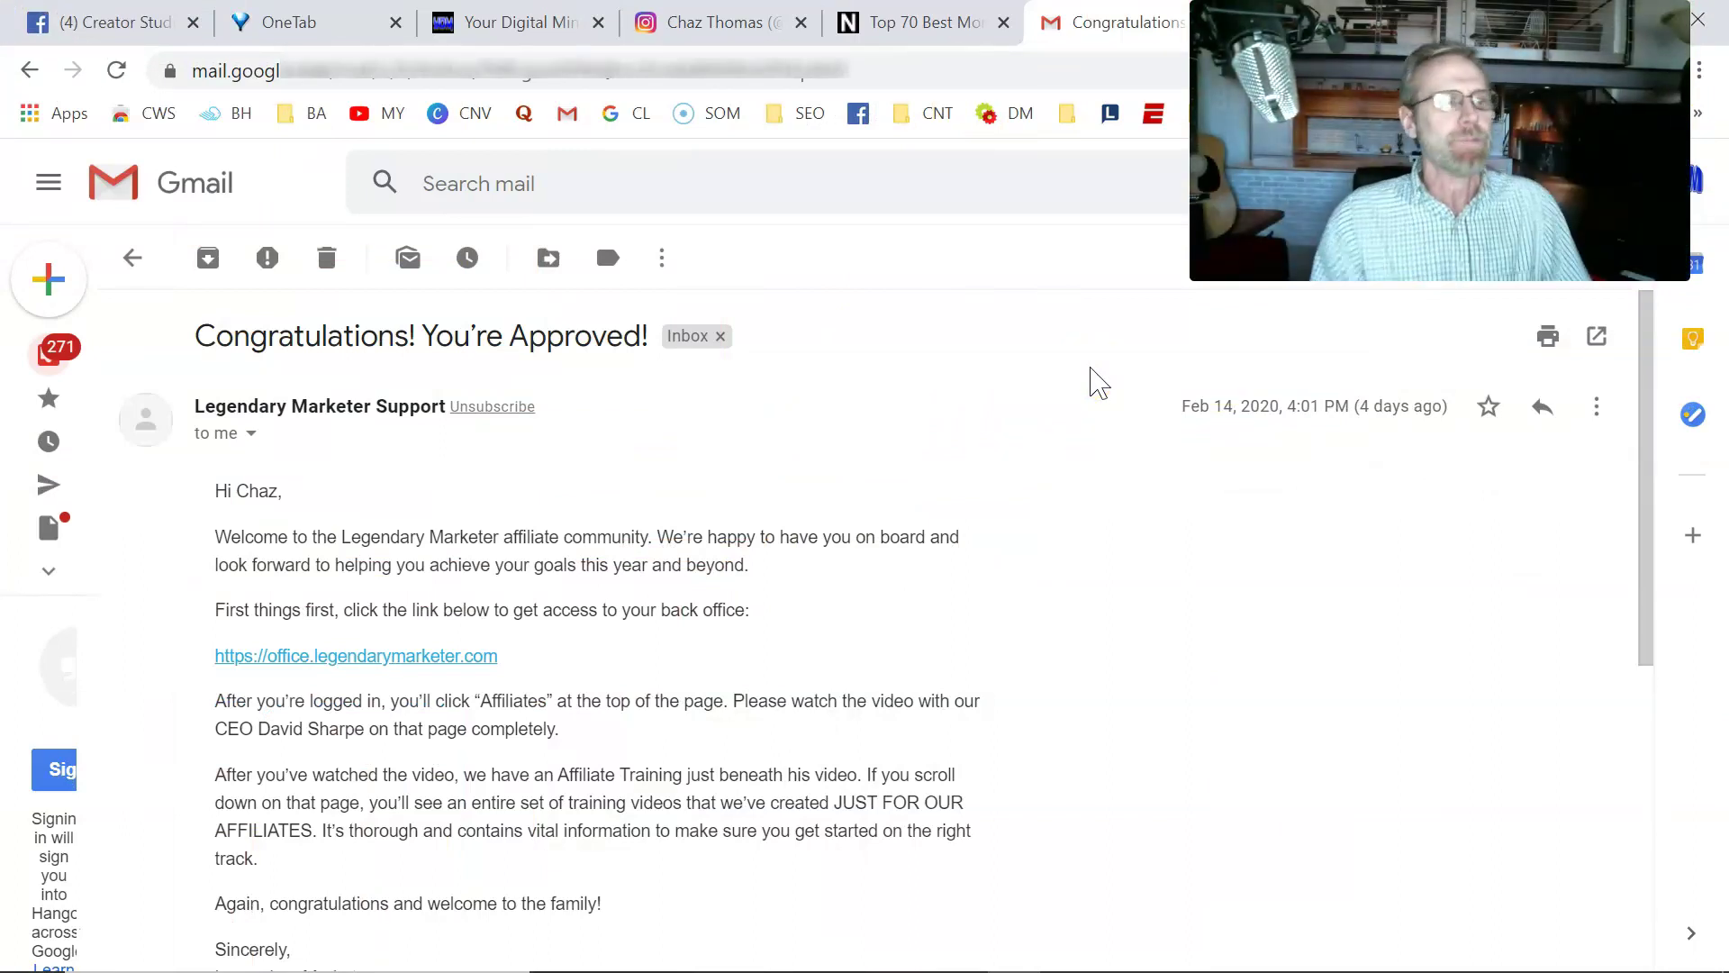
# Leave the 'Congratulations! You're Approved!' email for the Your Digital Mindset Facebook page
pyautogui.click(1092, 373)
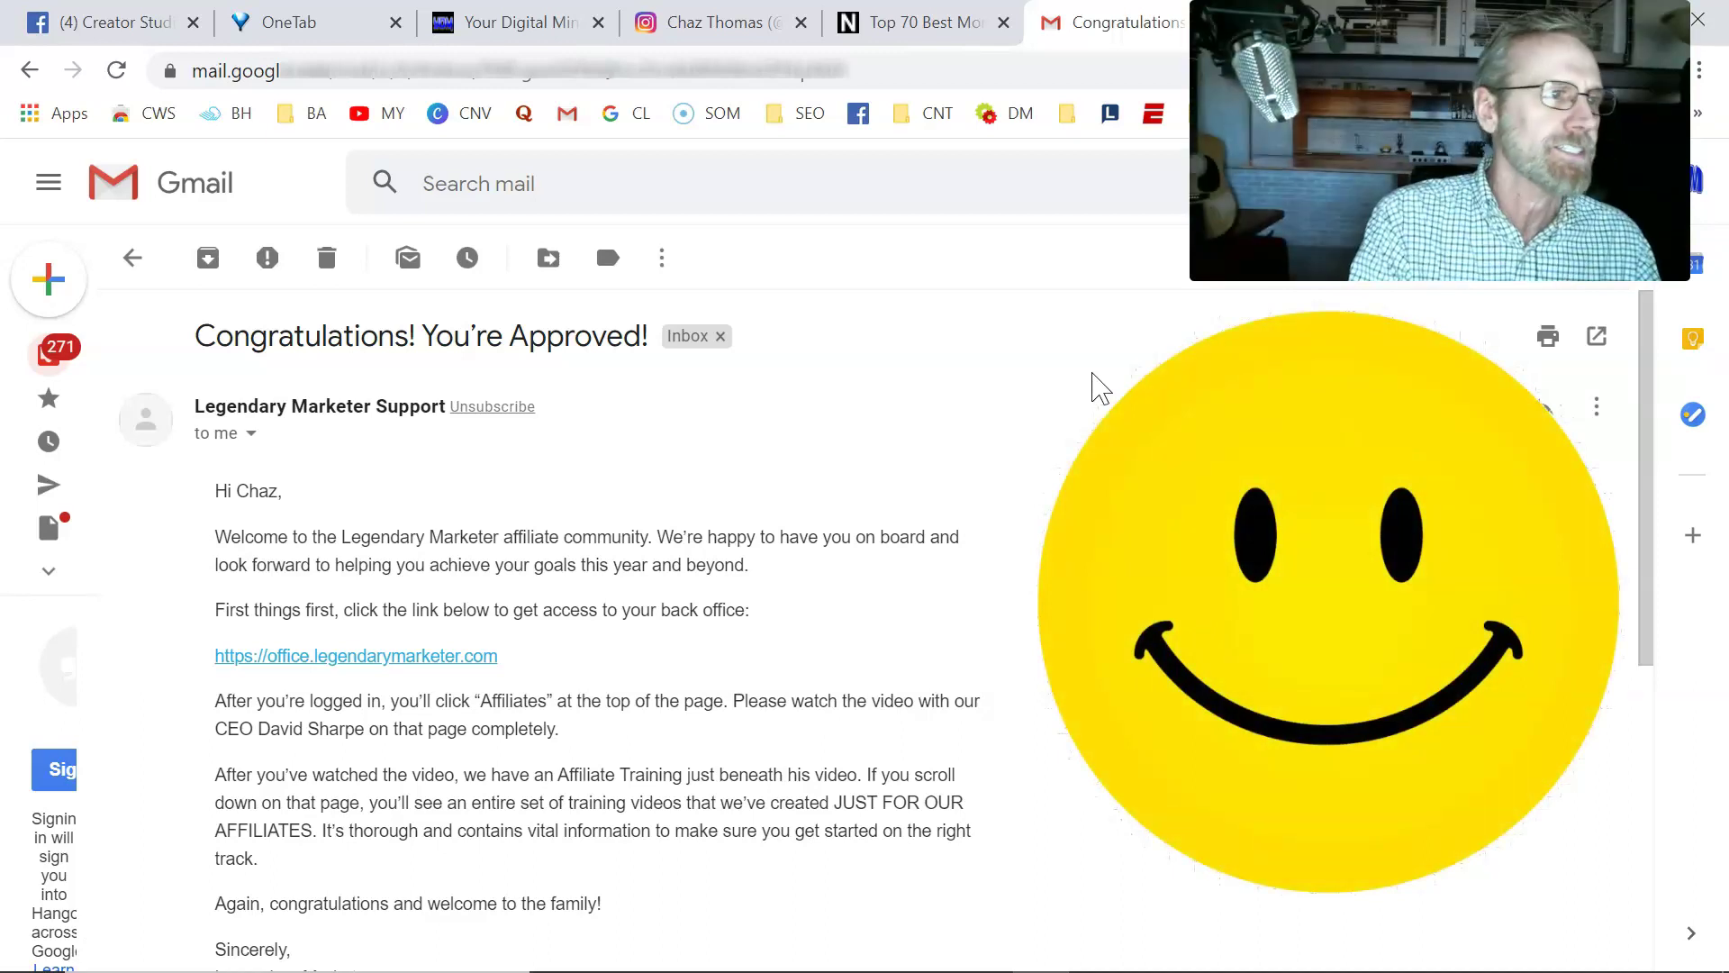
pyautogui.click(1071, 365)
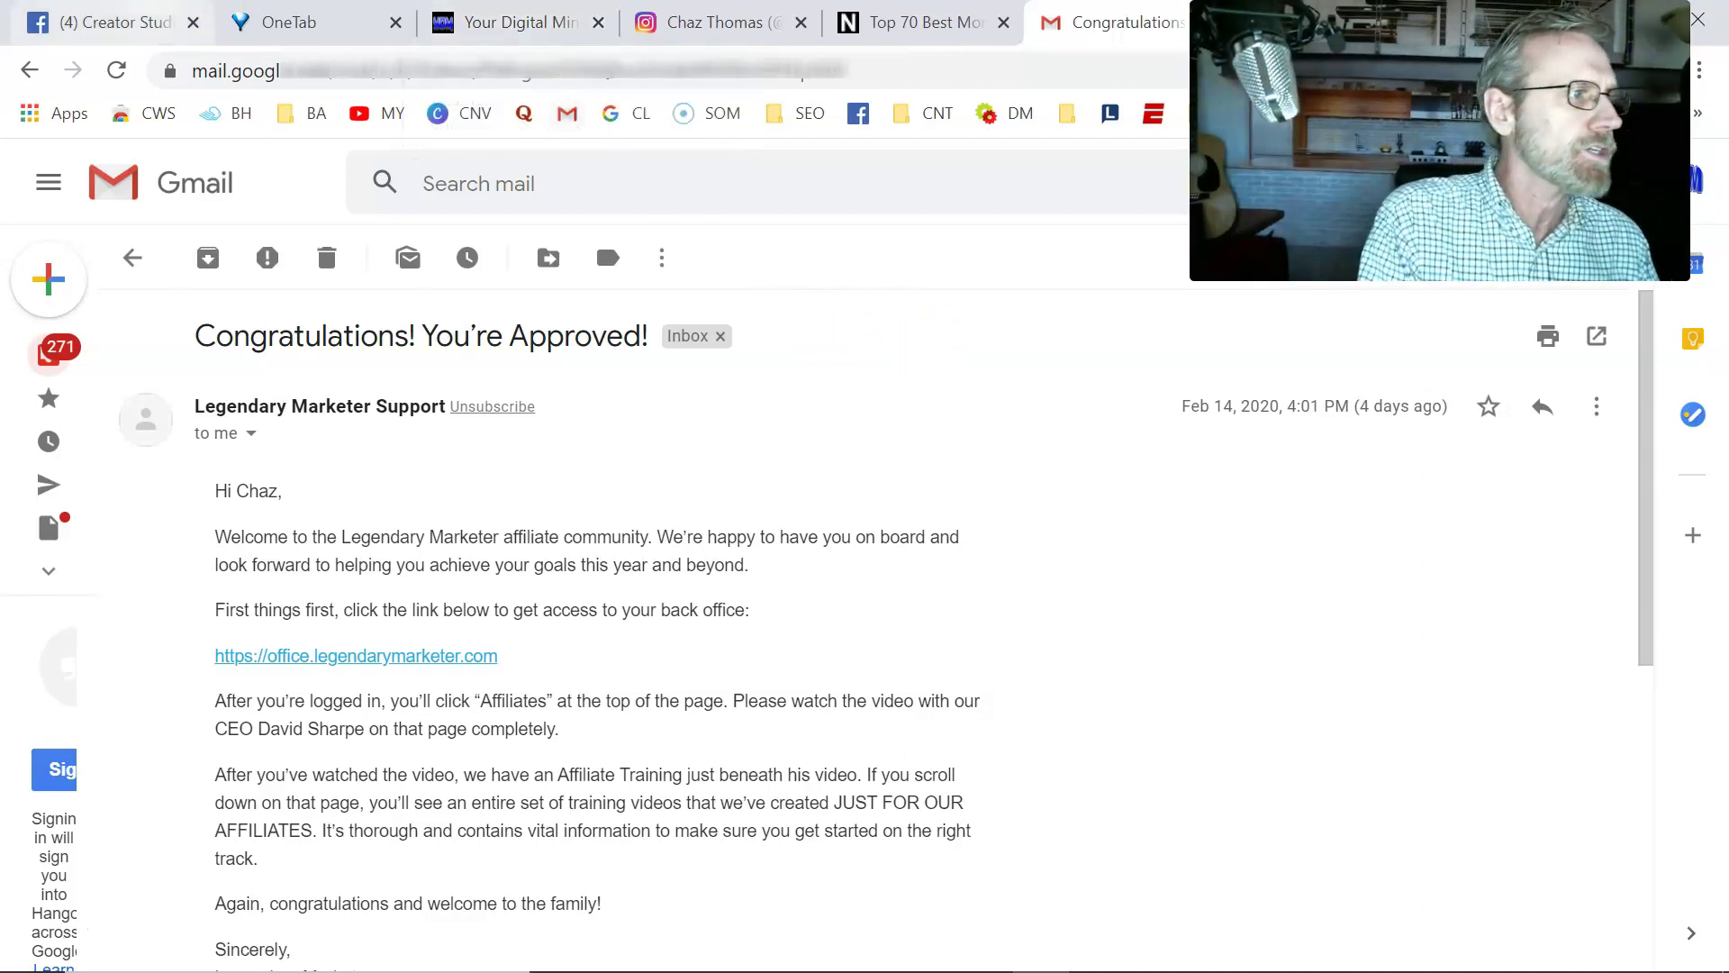
pyautogui.click(108, 24)
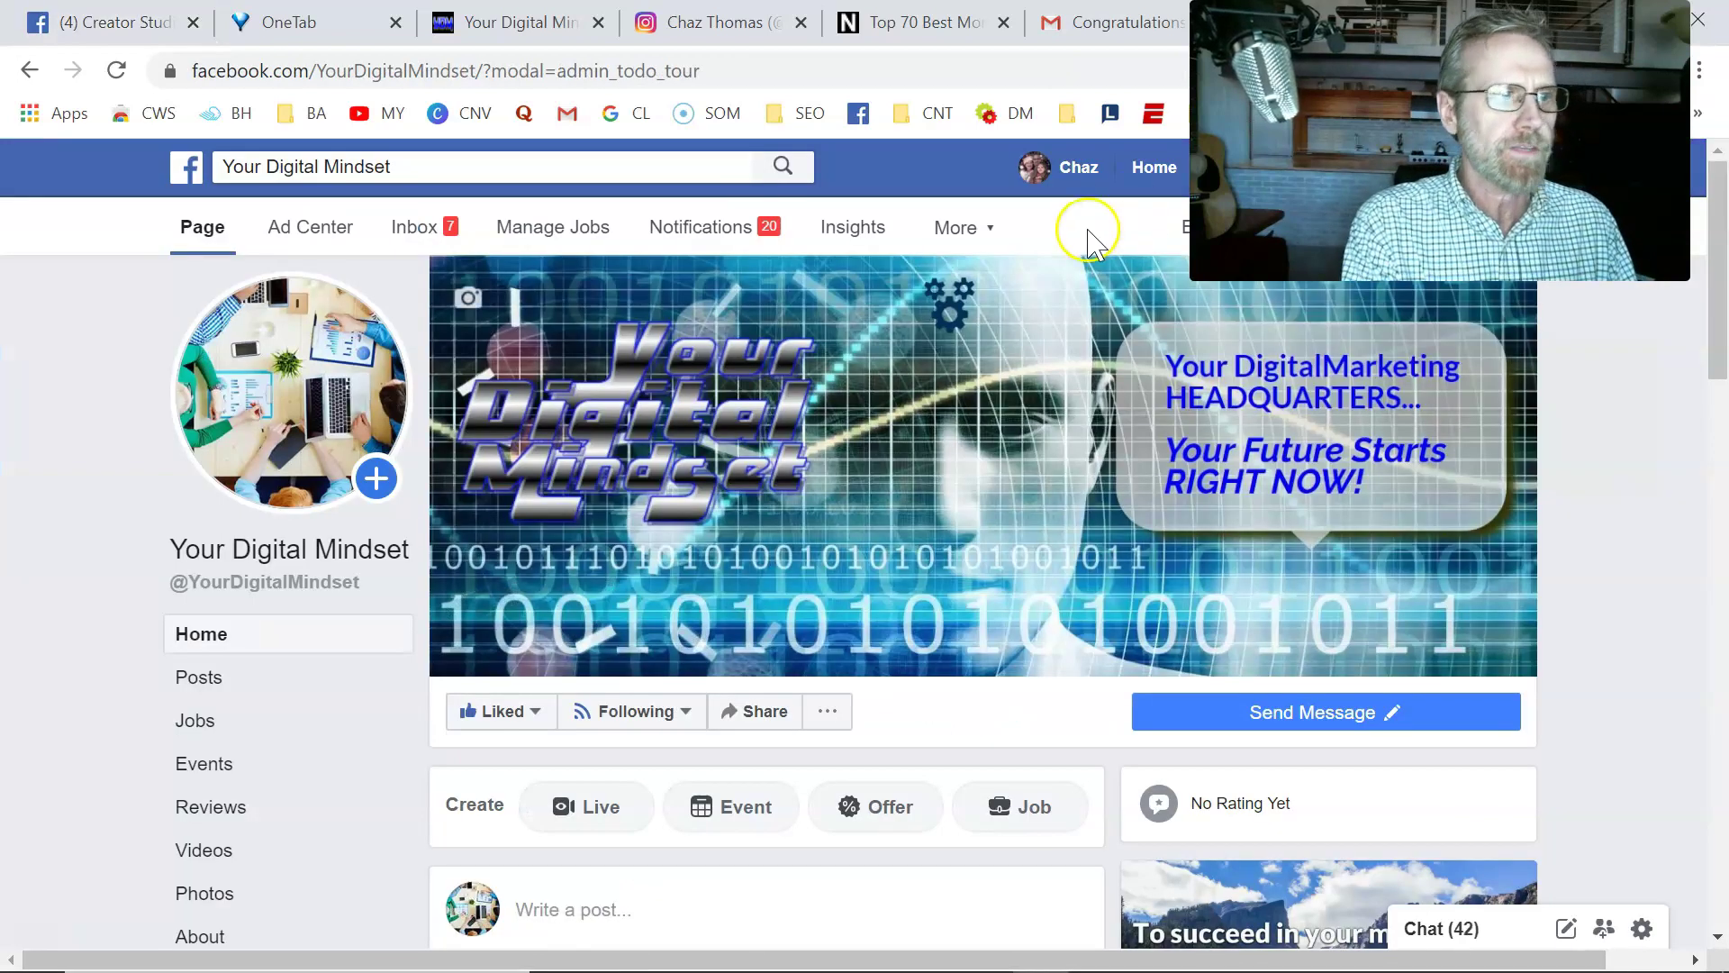
# Check the page's More menu, then return to Creator Studio's list showing the scheduled robot post
pyautogui.click(958, 233)
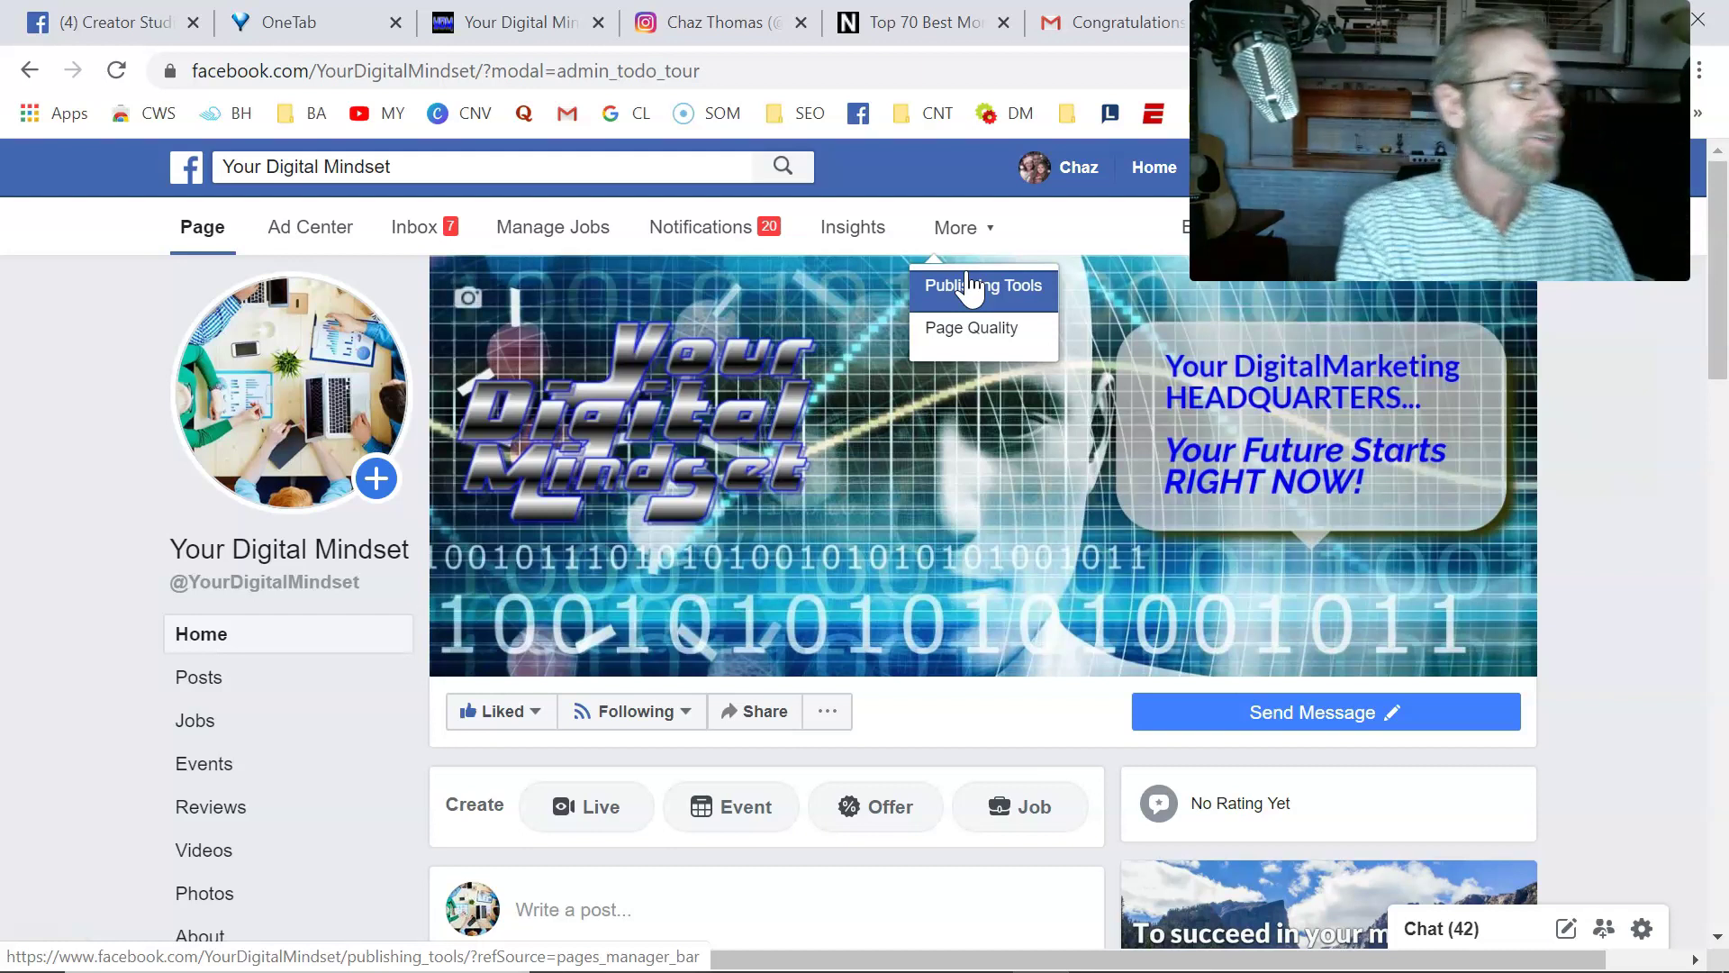
pyautogui.click(54, 11)
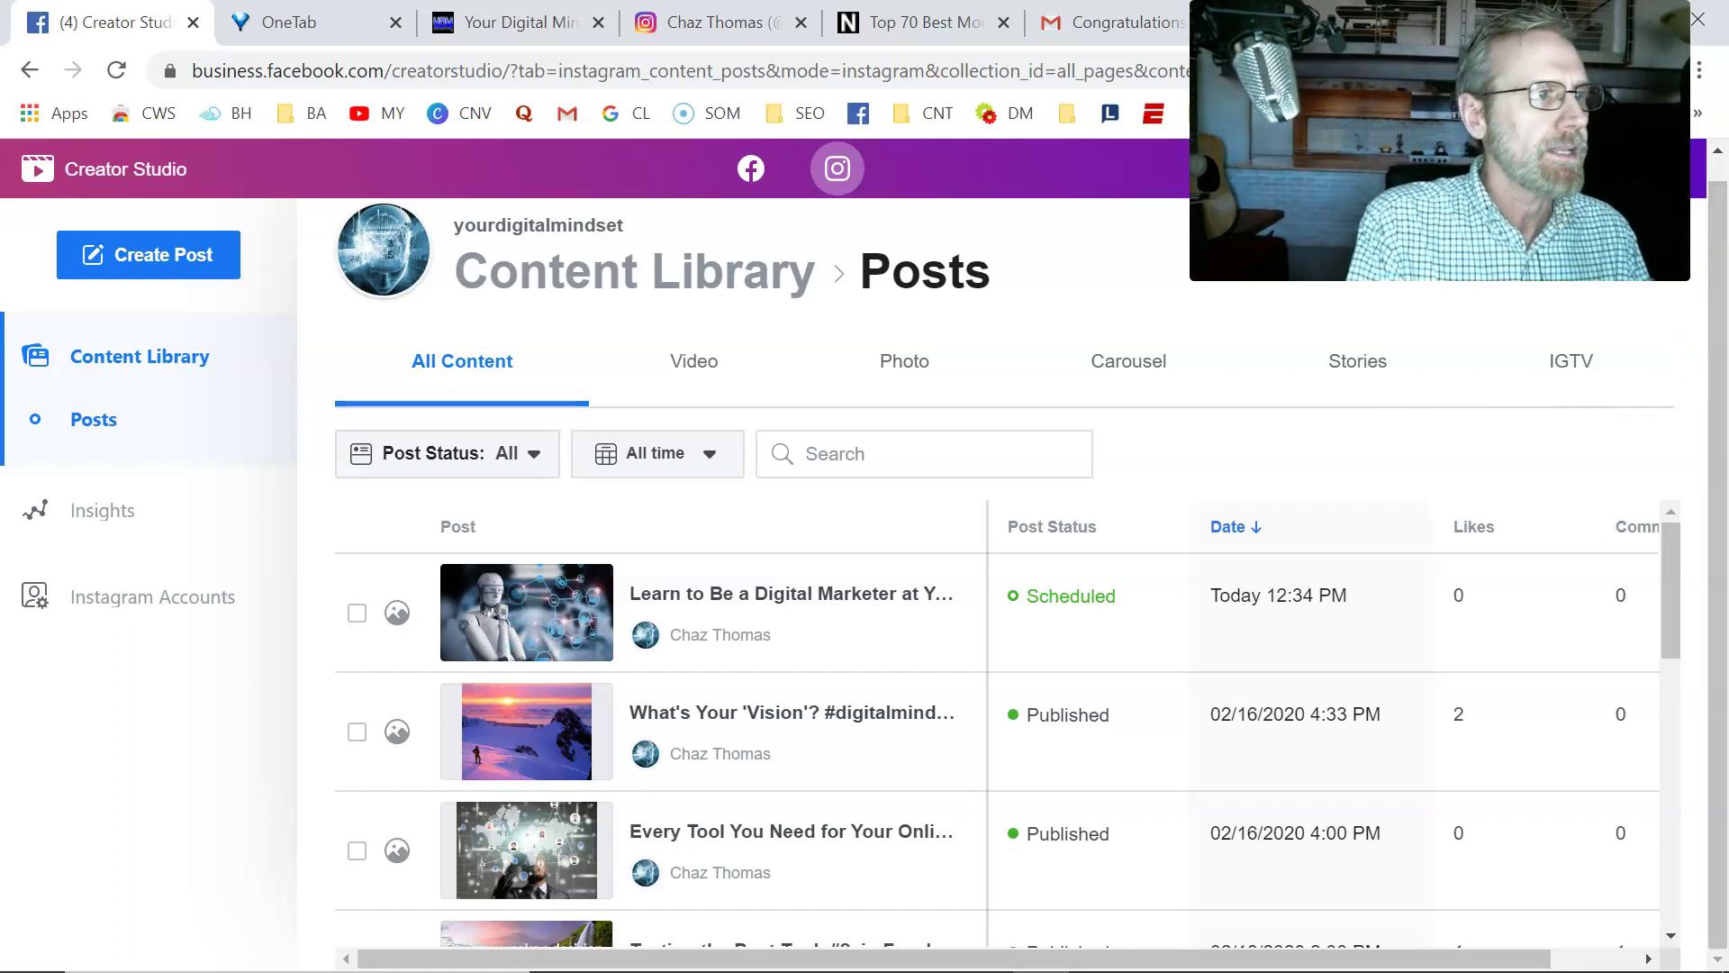
# Reload the Instagram profile and confirm the robot image heads the 14-post grid
pyautogui.click(738, 27)
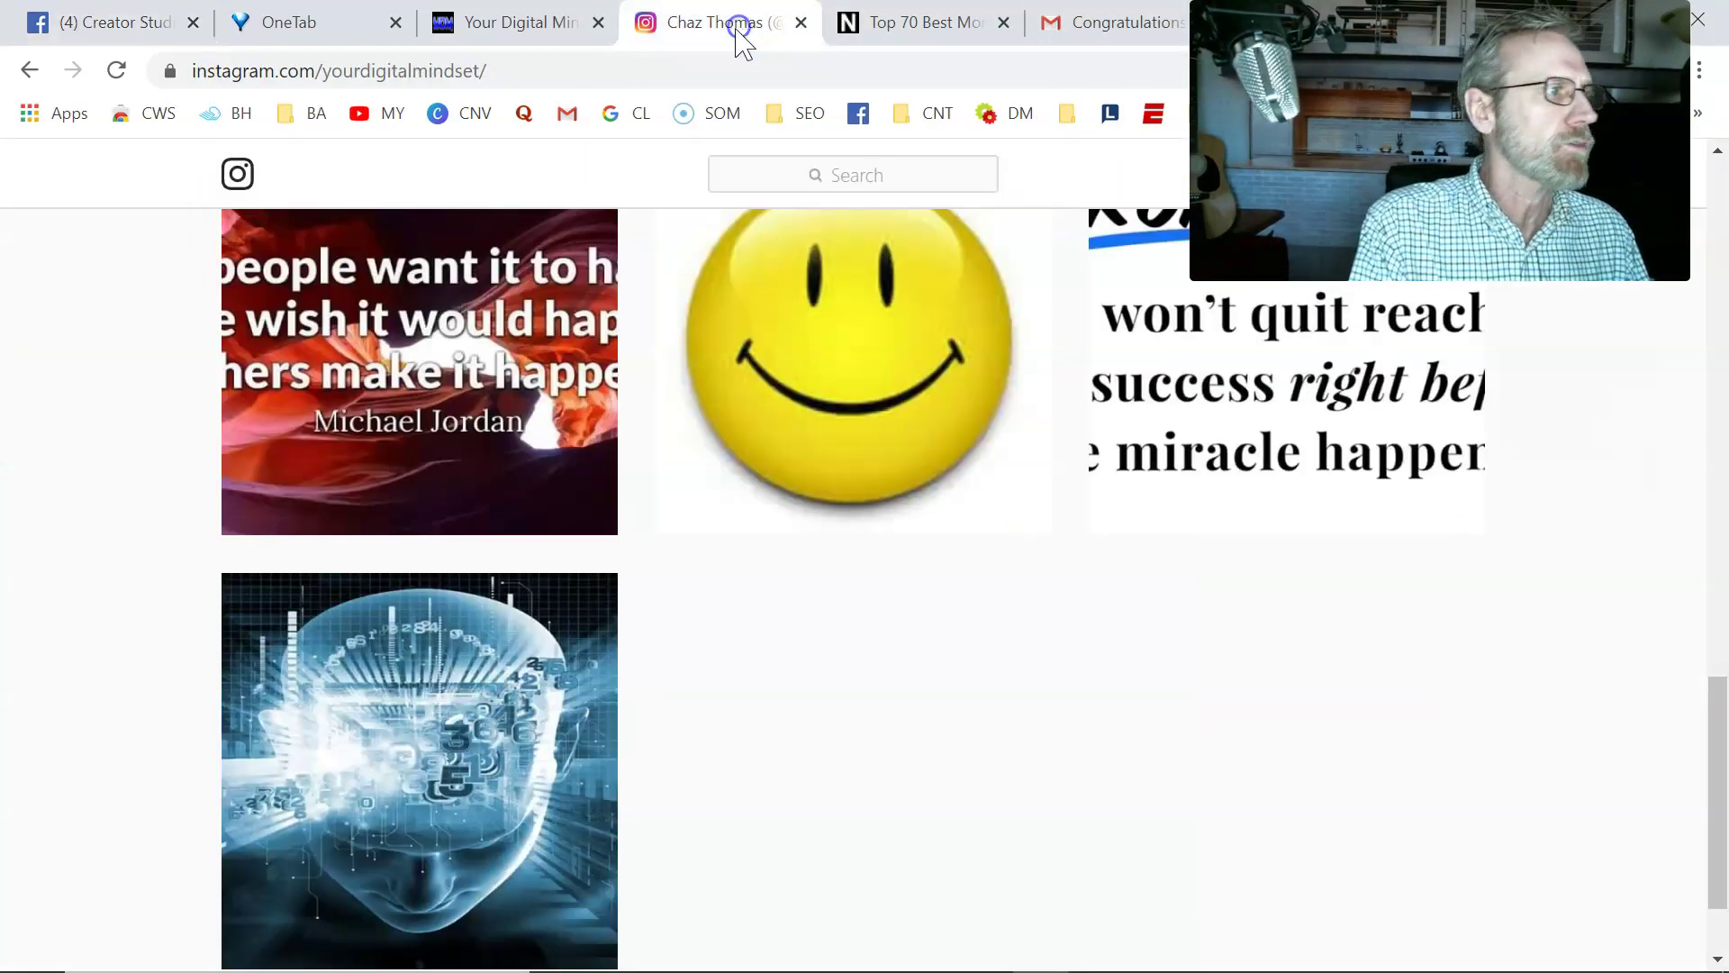
pyautogui.click(116, 72)
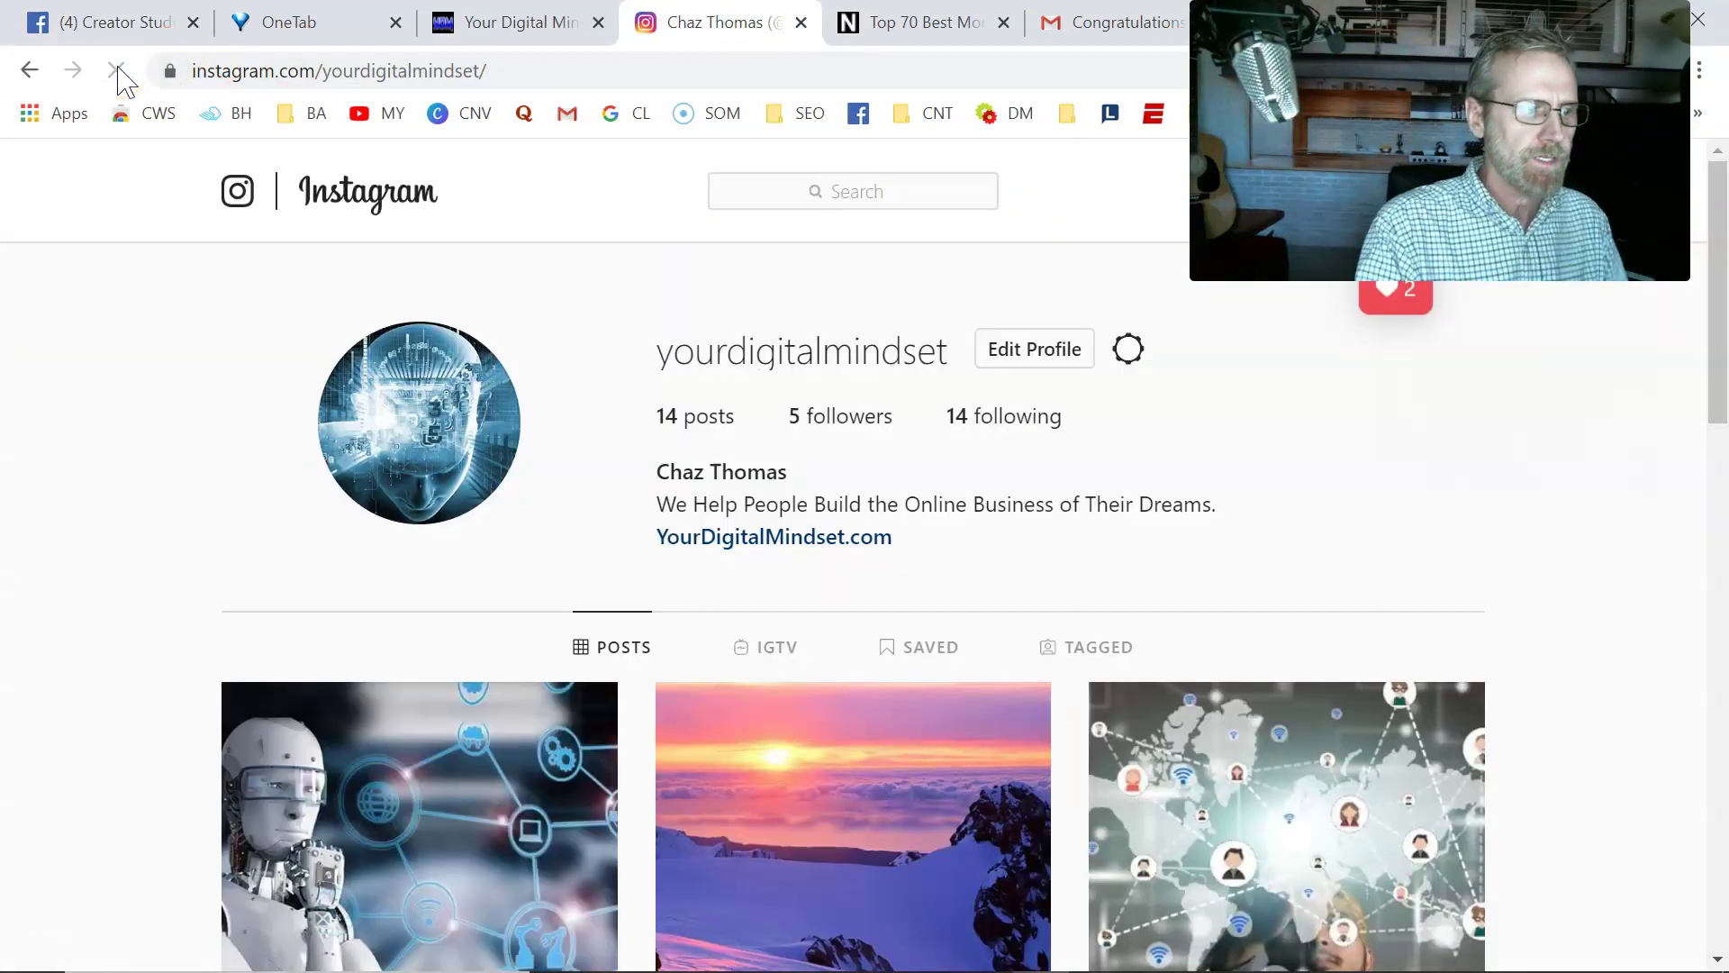
pyautogui.scroll(-4, 468, 569)
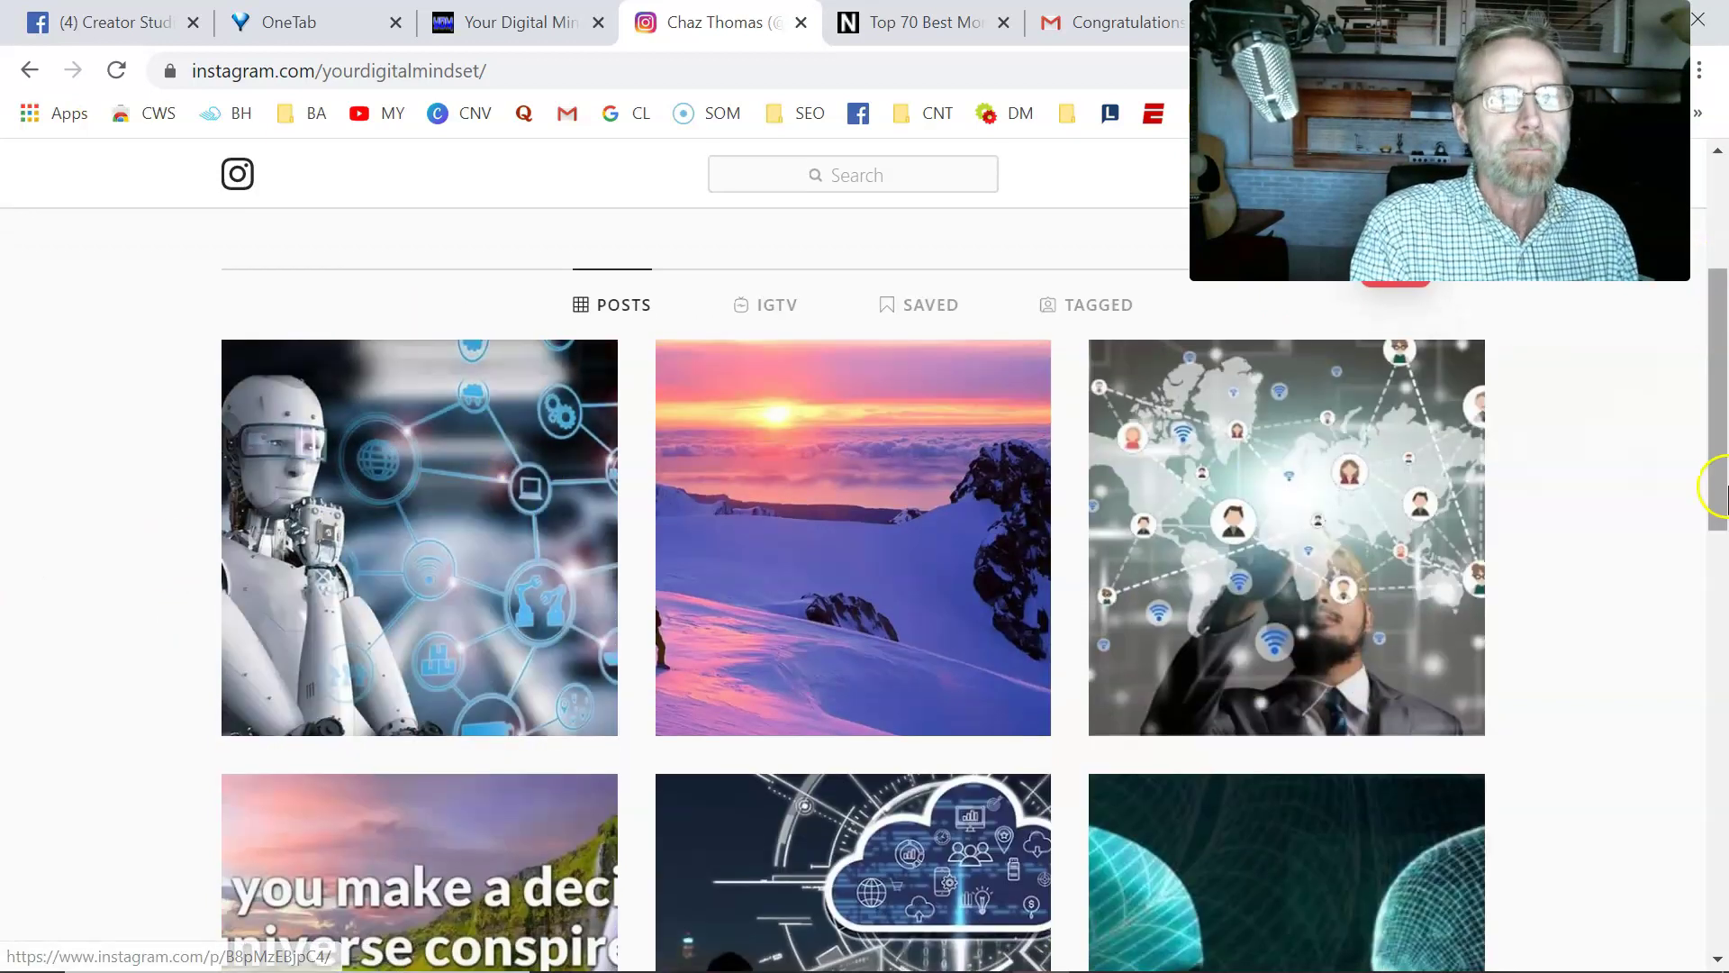
pyautogui.moveTo(1722, 477); pyautogui.dragTo(1717, 320)
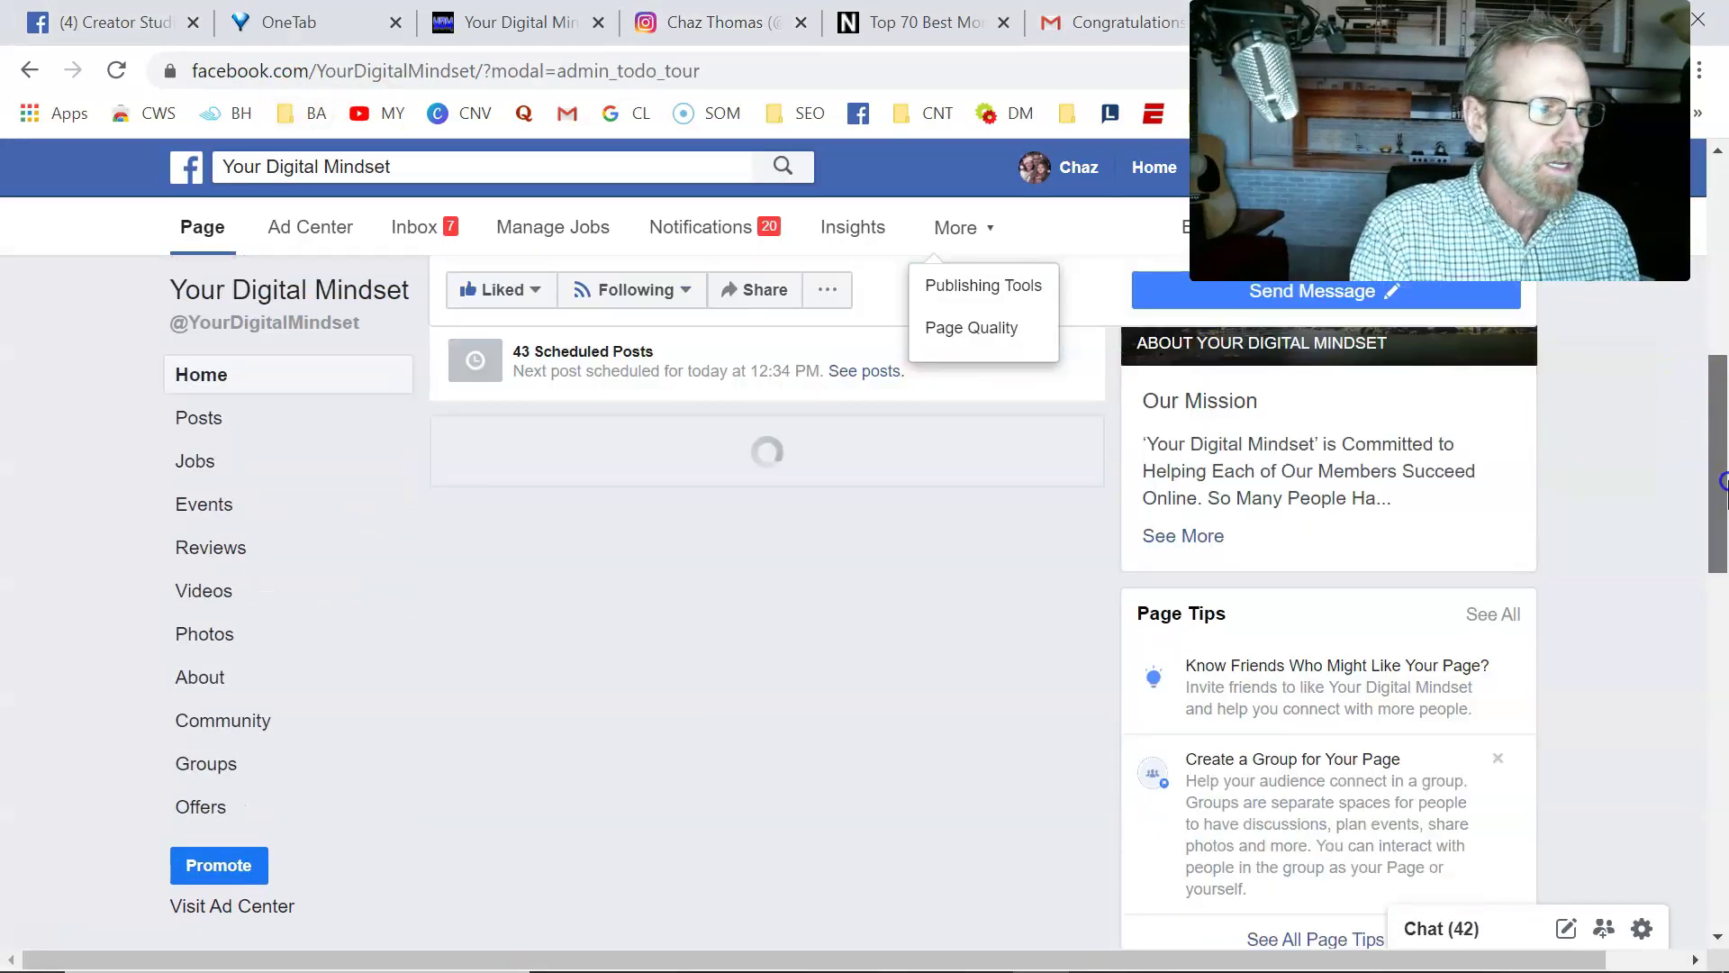
# View the Your Digital Mindset page as a visitor to confirm the robot post is live
pyautogui.moveTo(1722, 484); pyautogui.dragTo(1720, 287)
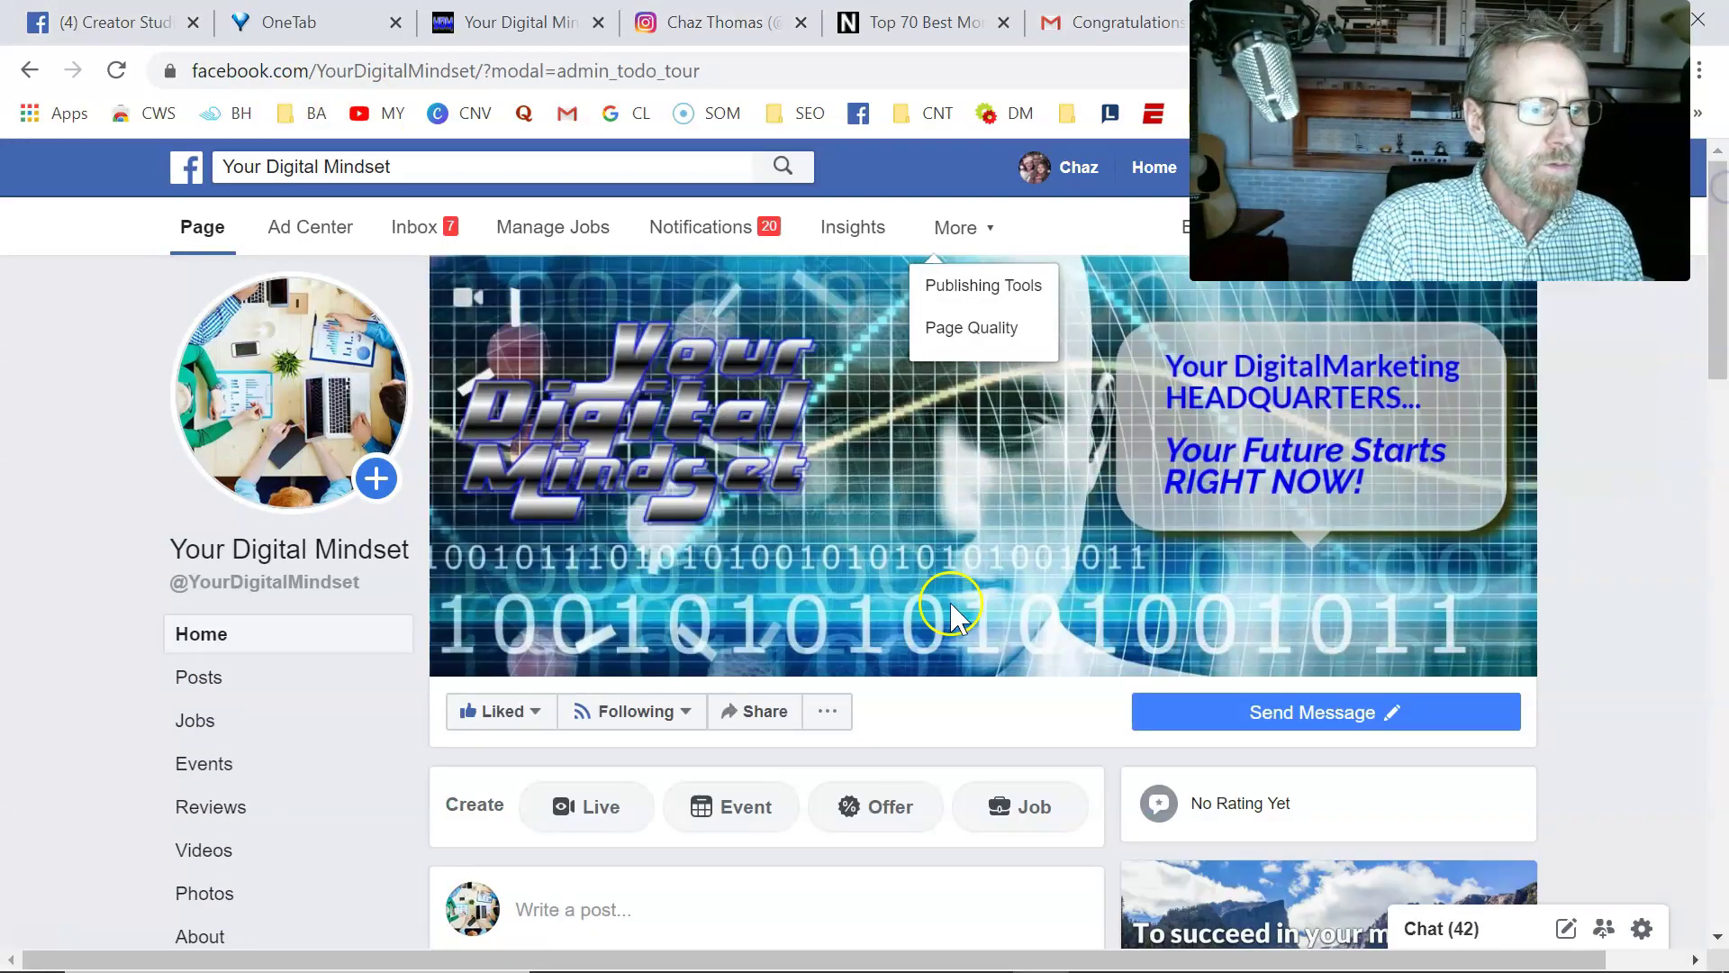
pyautogui.click(822, 712)
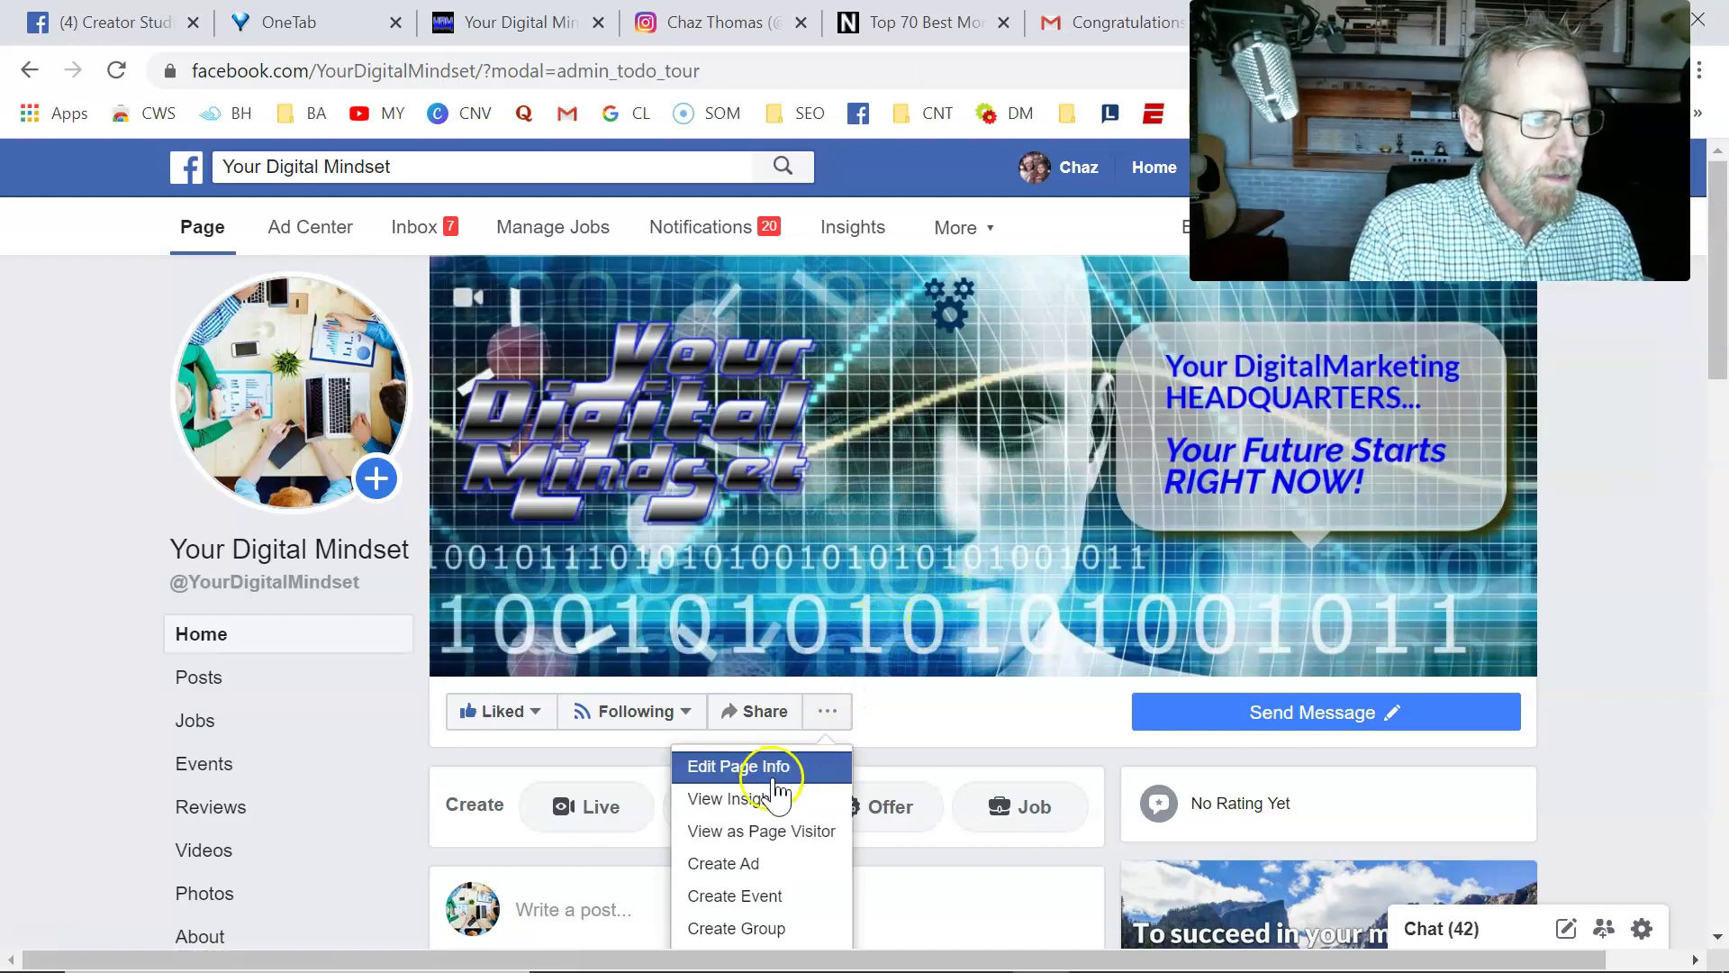
pyautogui.click(761, 830)
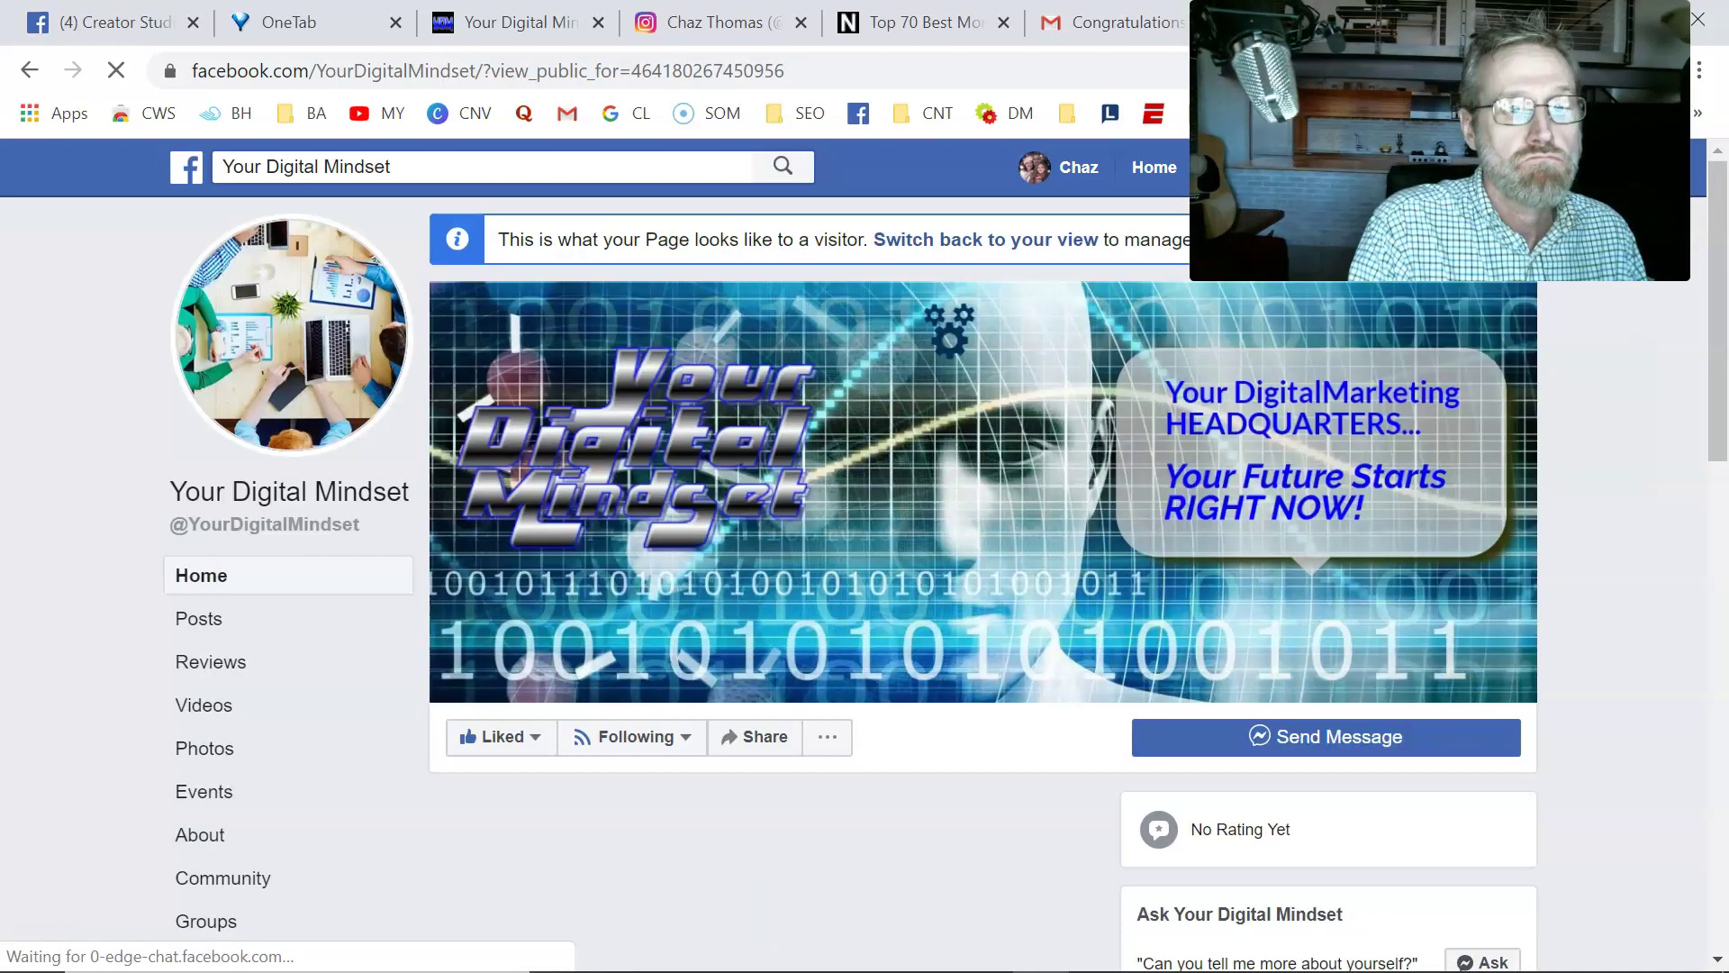
pyautogui.moveTo(1720, 236); pyautogui.dragTo(1720, 257)
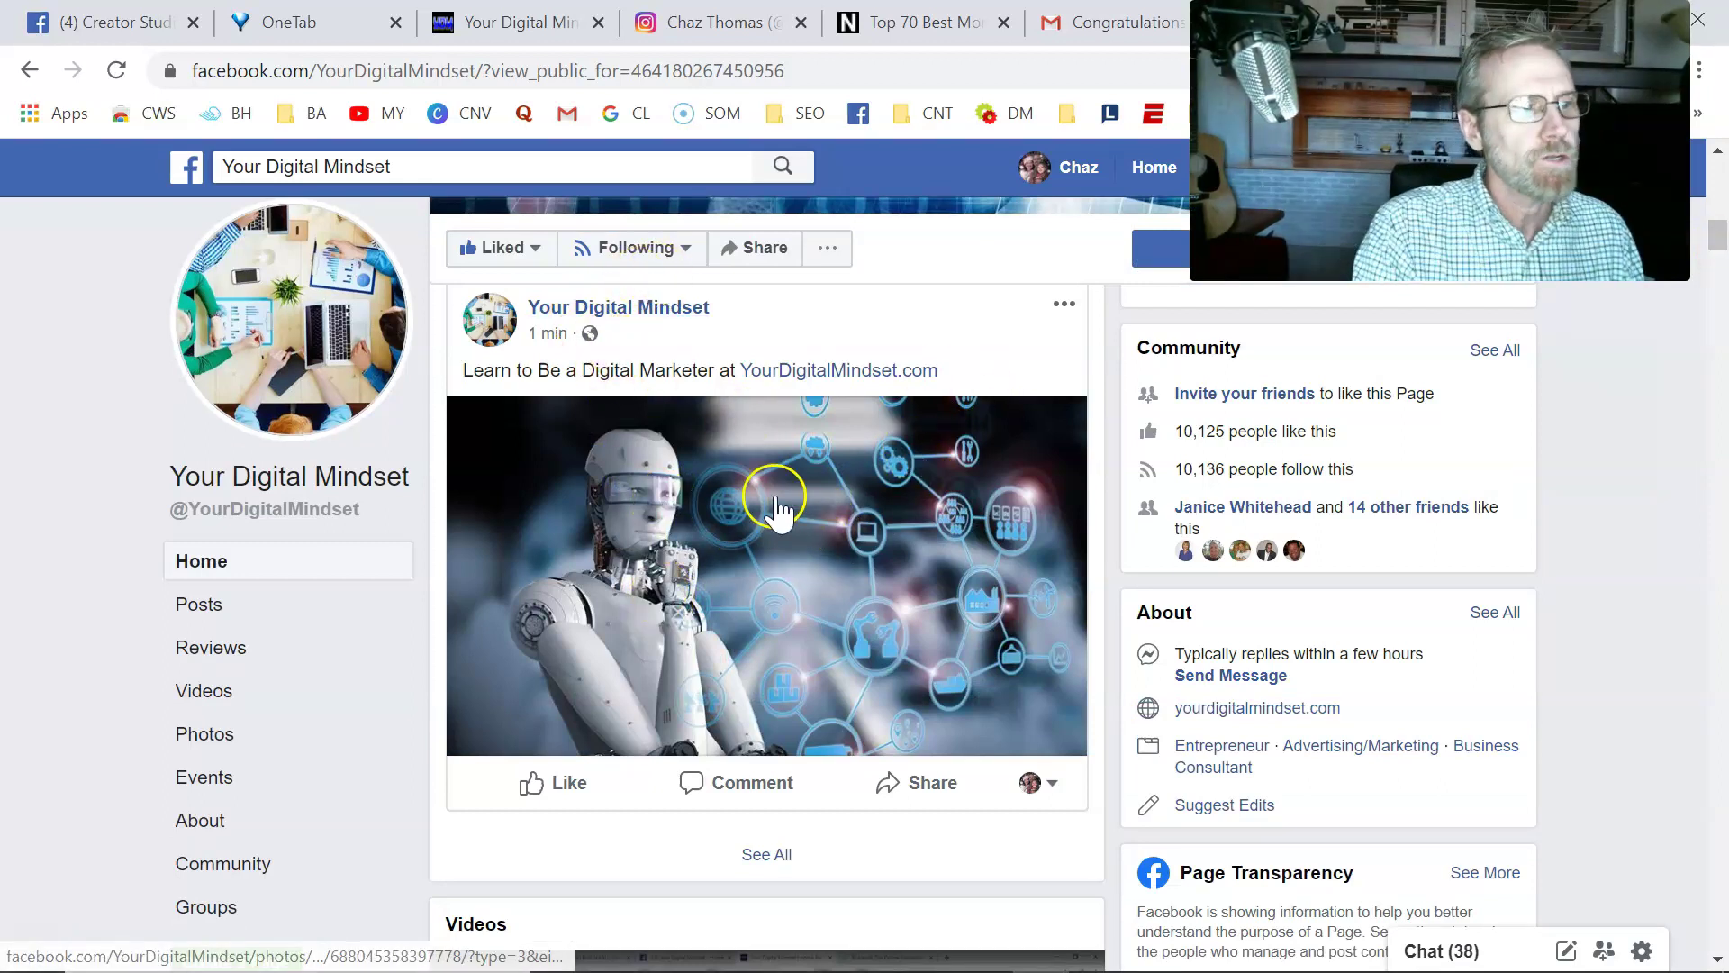
pyautogui.click(779, 522)
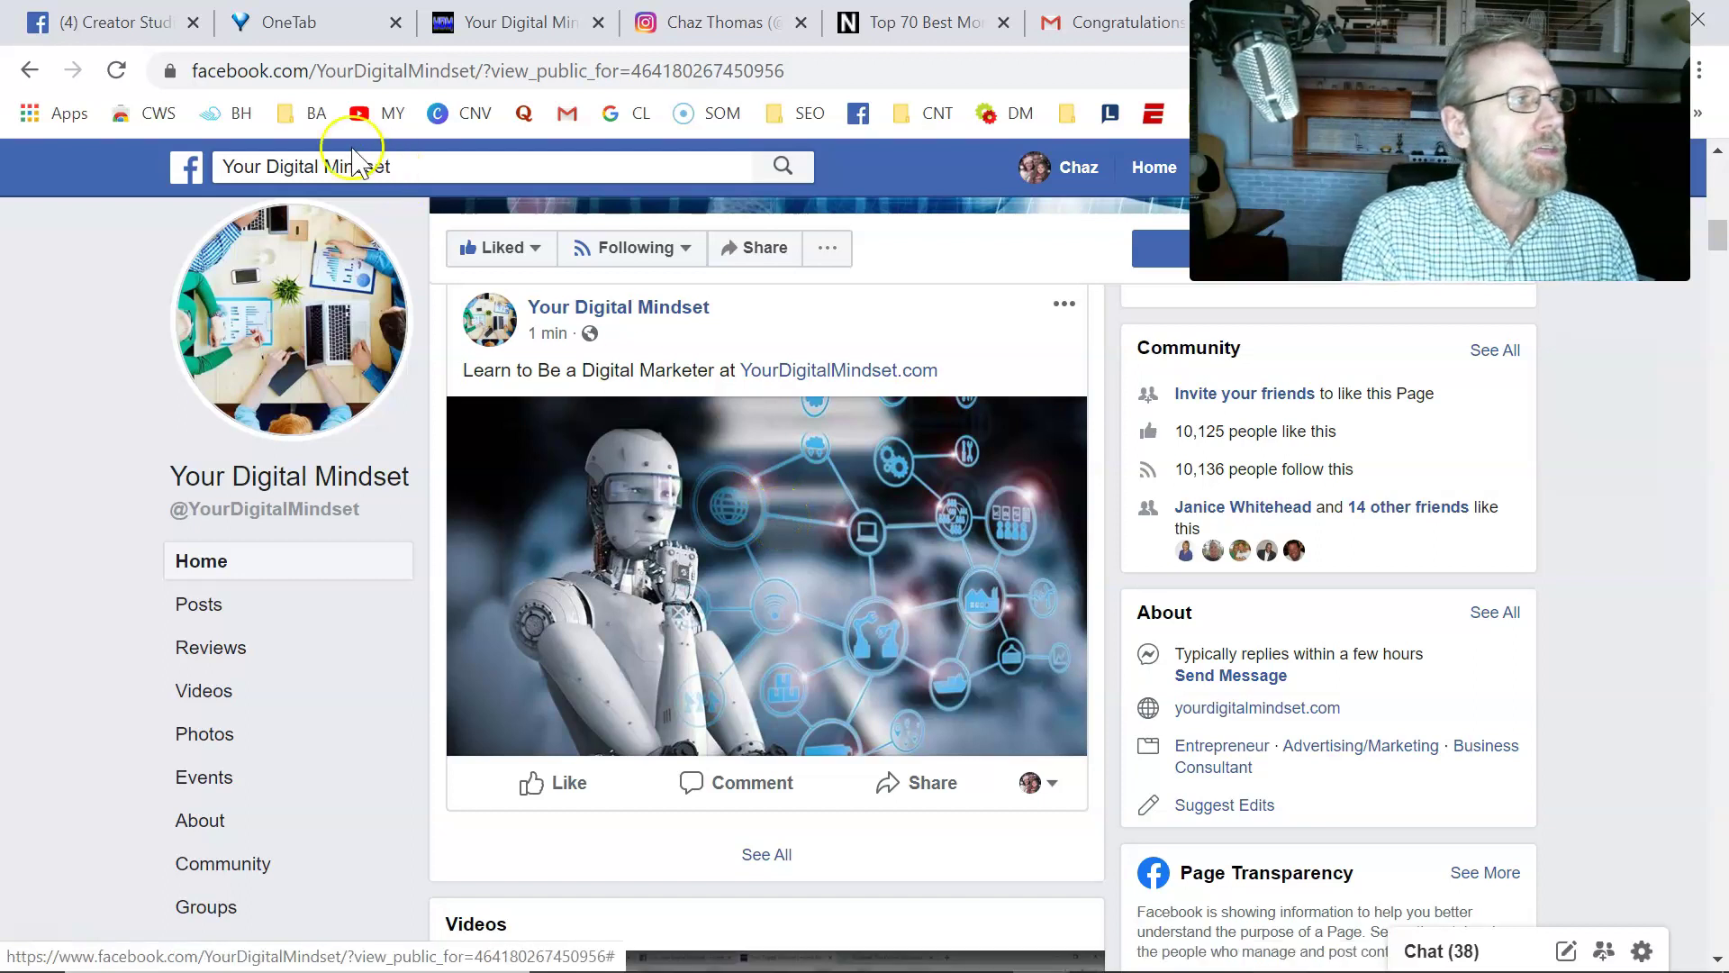
pyautogui.click(117, 35)
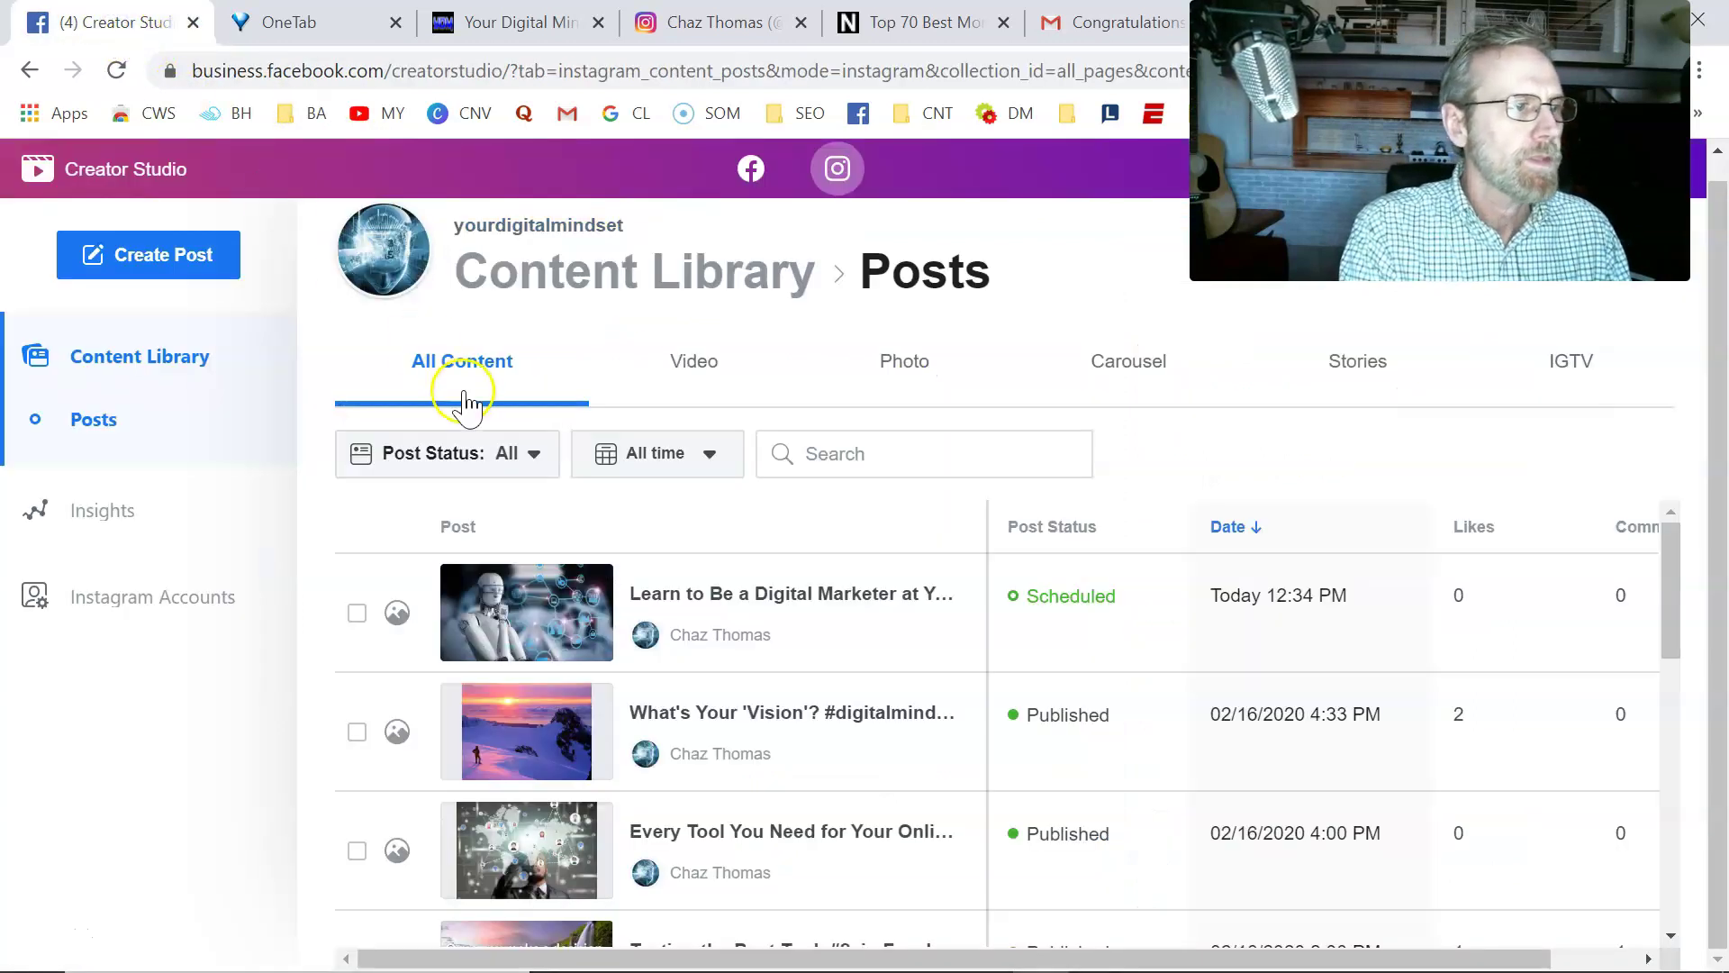
# Create a new Instagram Feed post and scroll through the blank Post to Instagram form
pyautogui.click(128, 277)
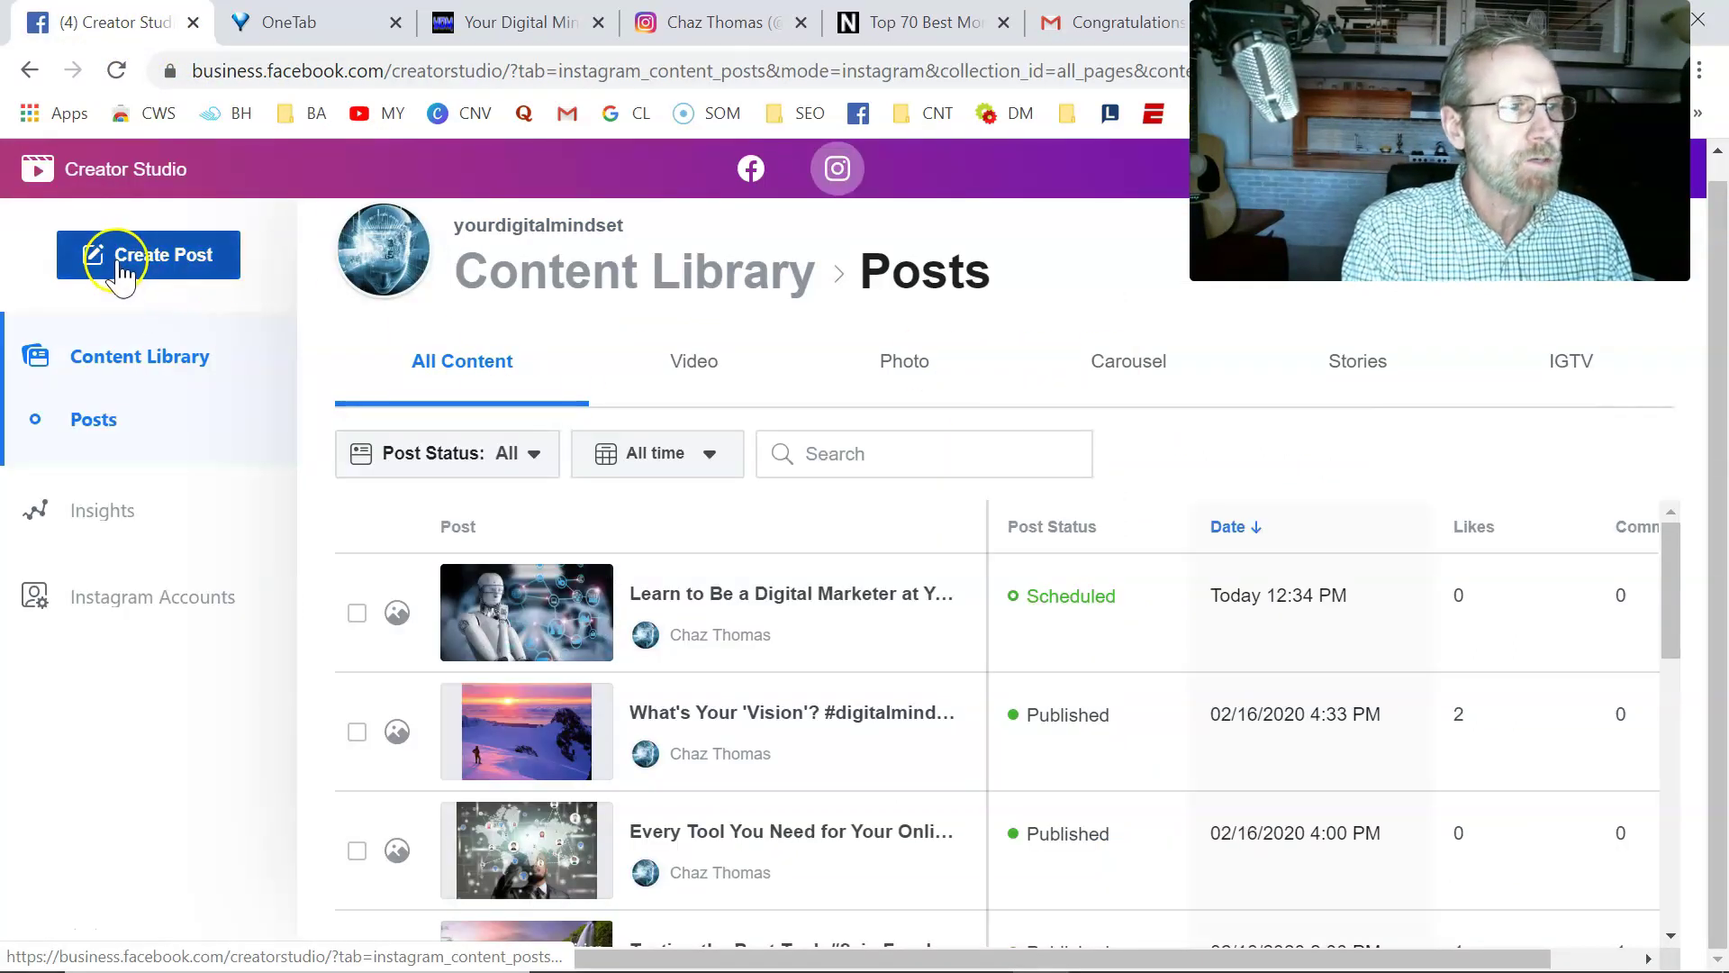
pyautogui.click(108, 252)
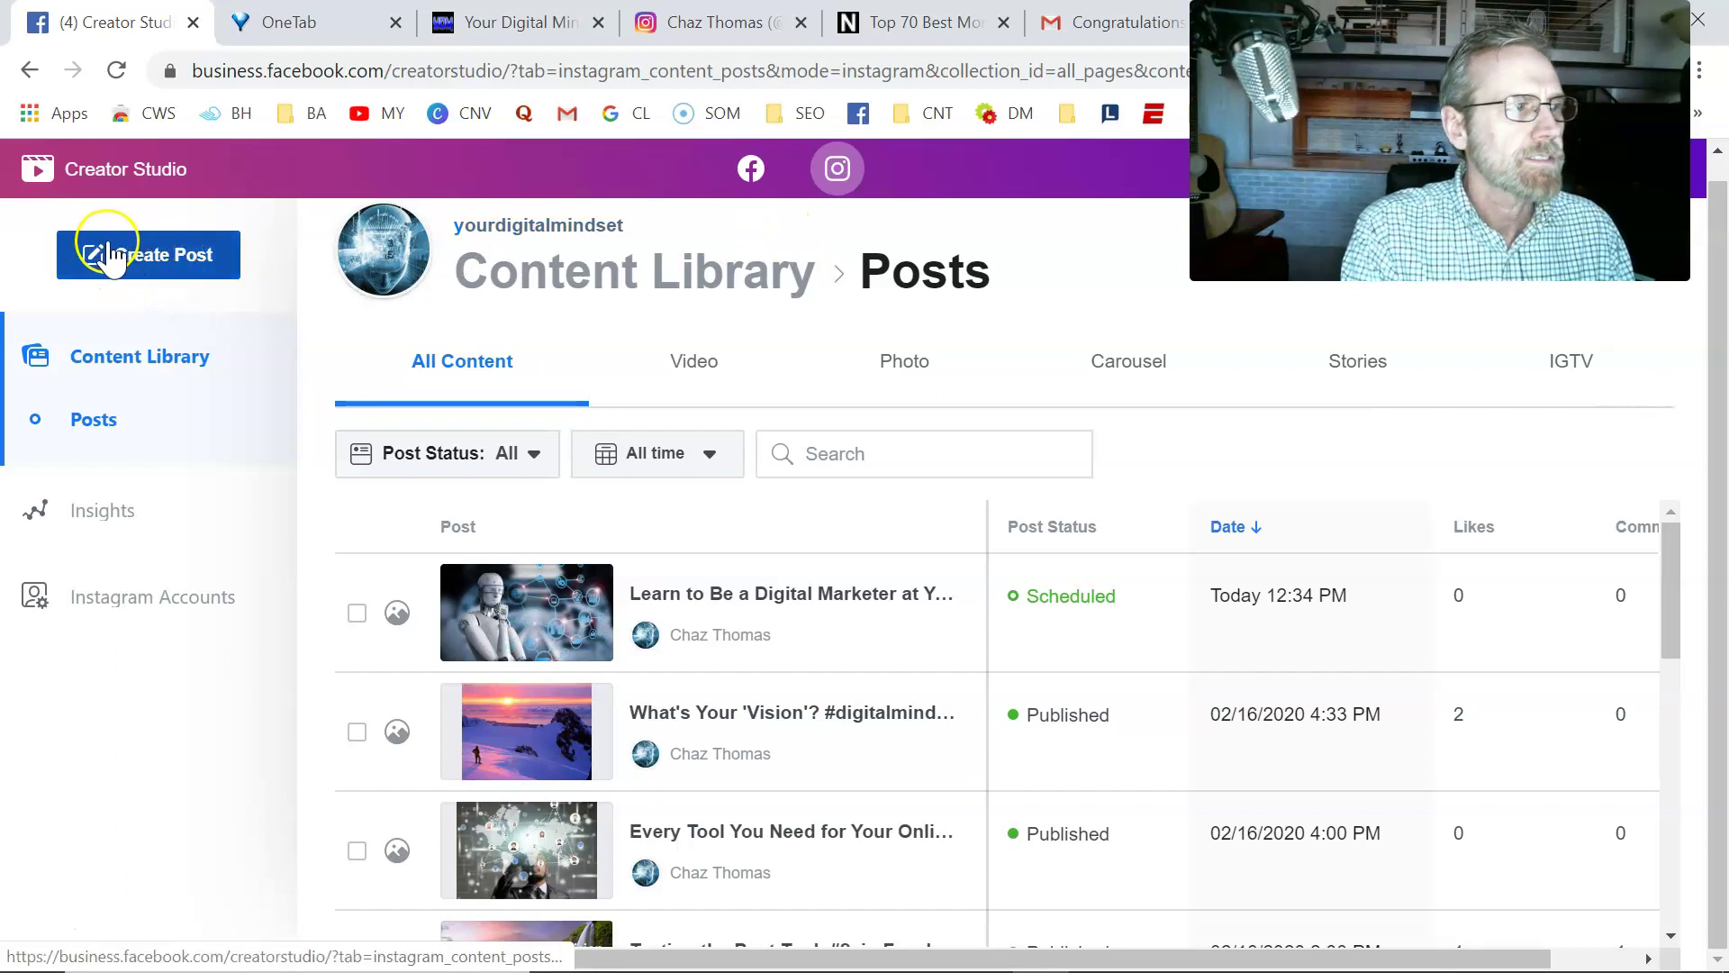
pyautogui.click(178, 311)
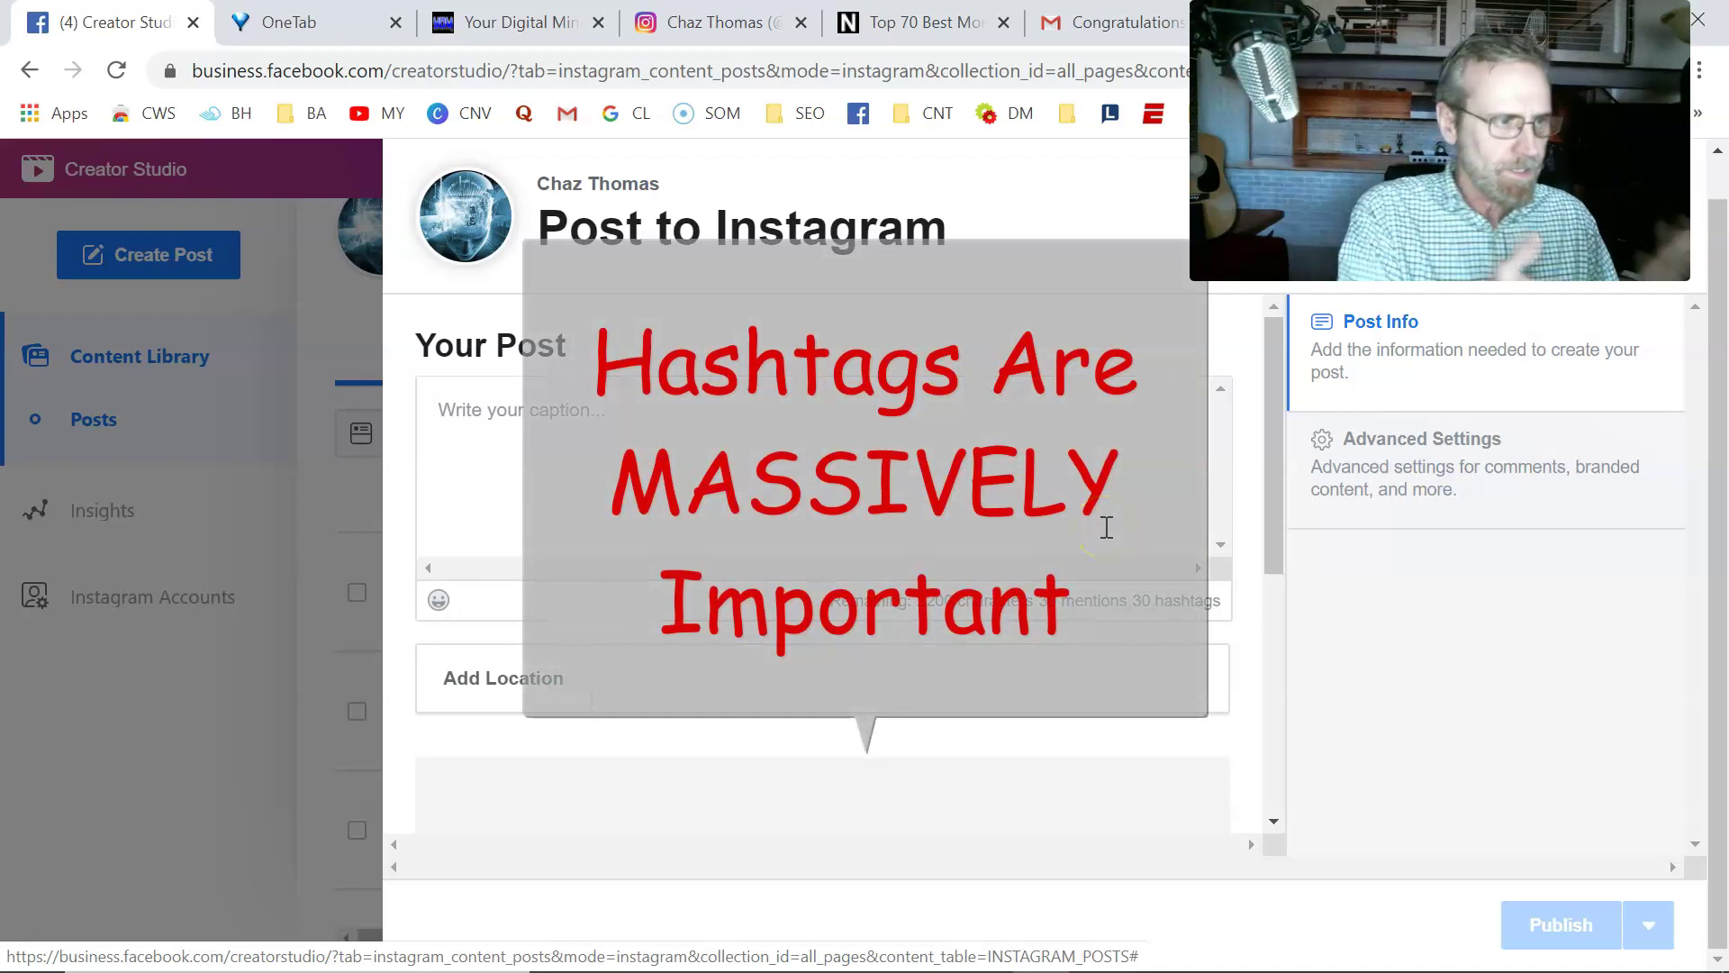
pyautogui.moveTo(1279, 504); pyautogui.dragTo(1286, 698)
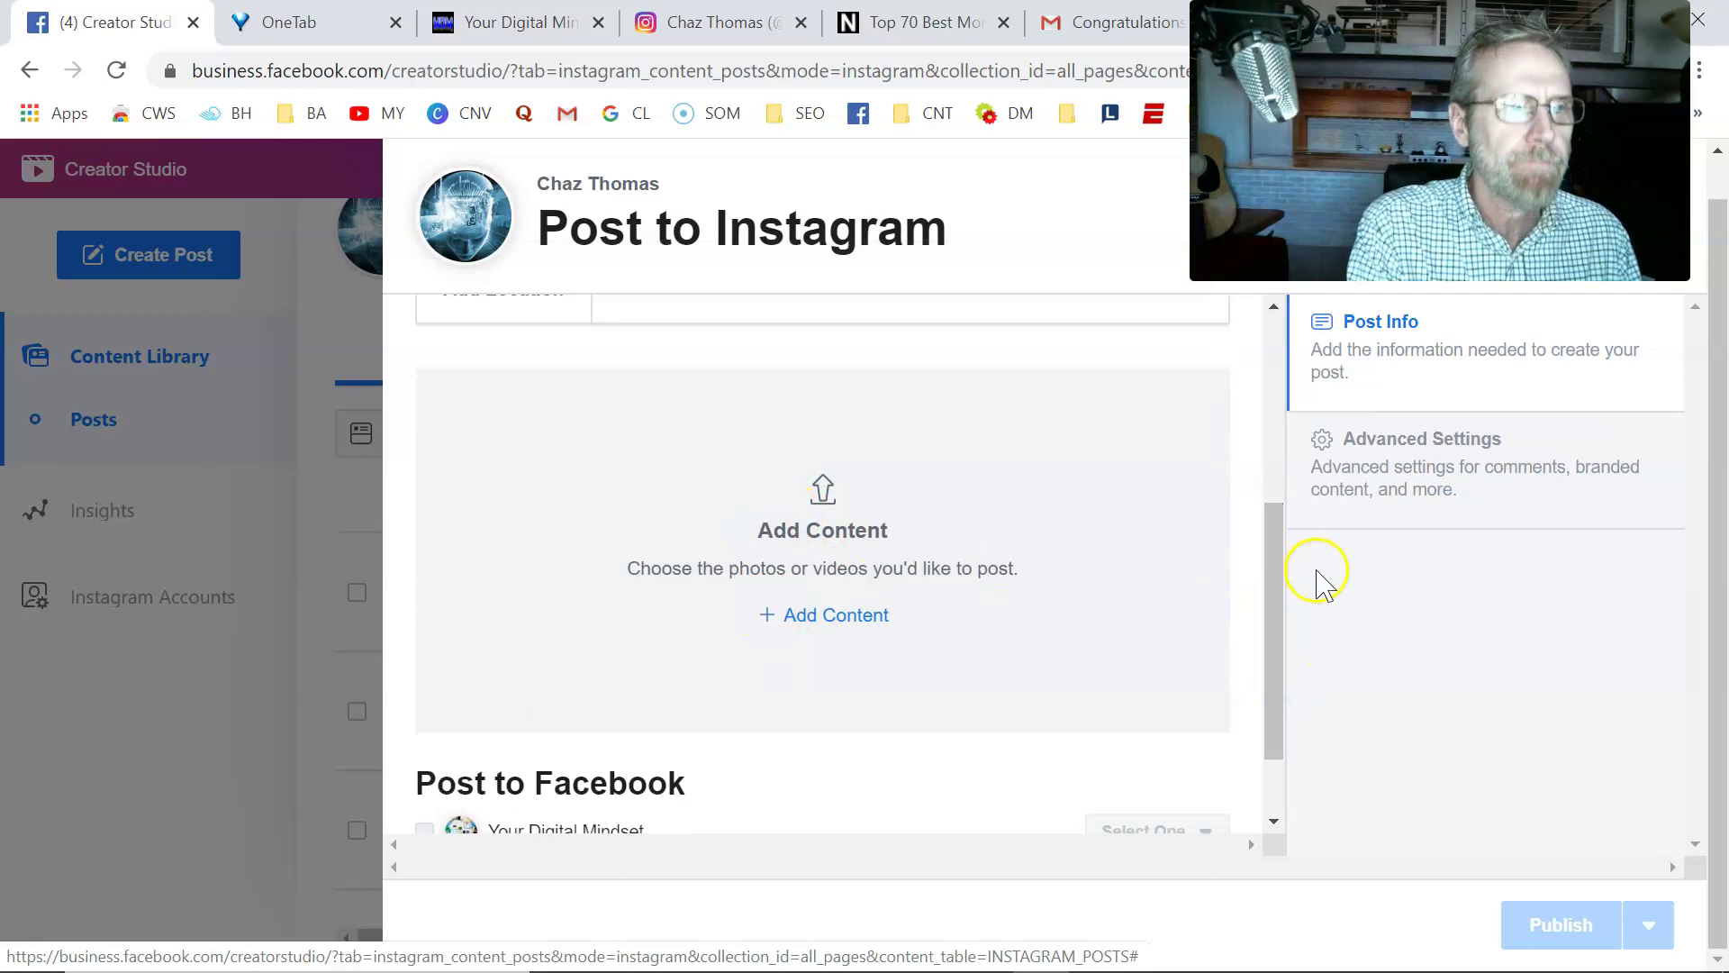
pyautogui.moveTo(1268, 587); pyautogui.dragTo(1272, 666)
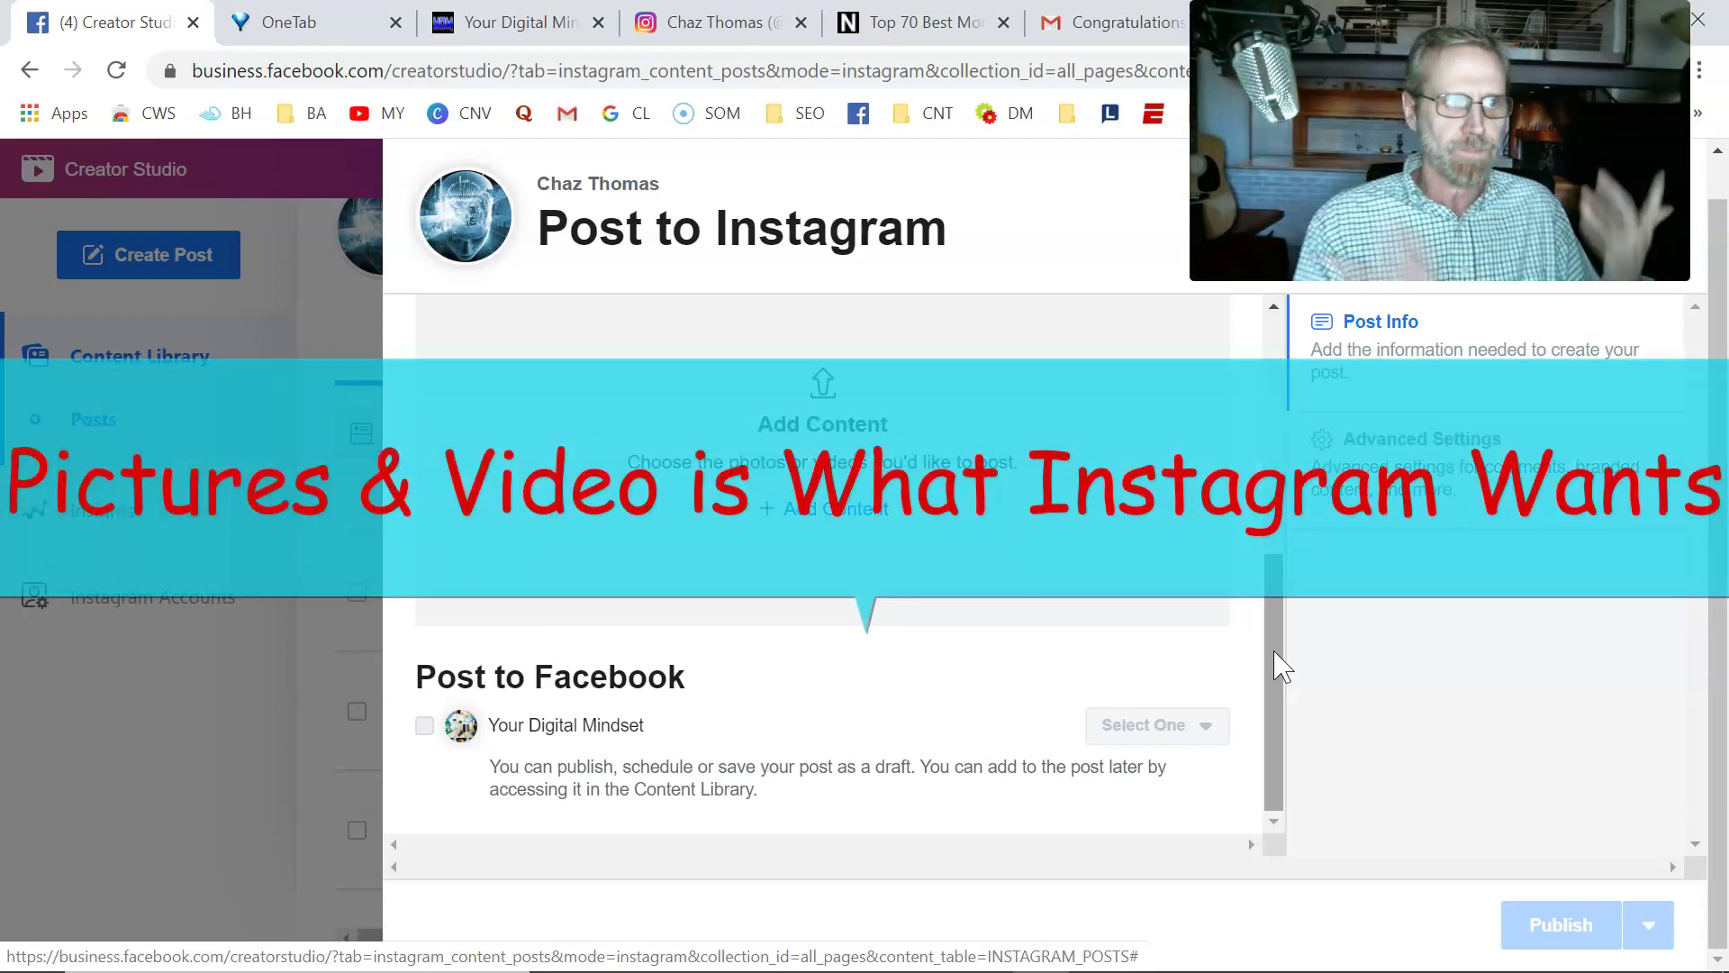
pyautogui.click(1269, 653)
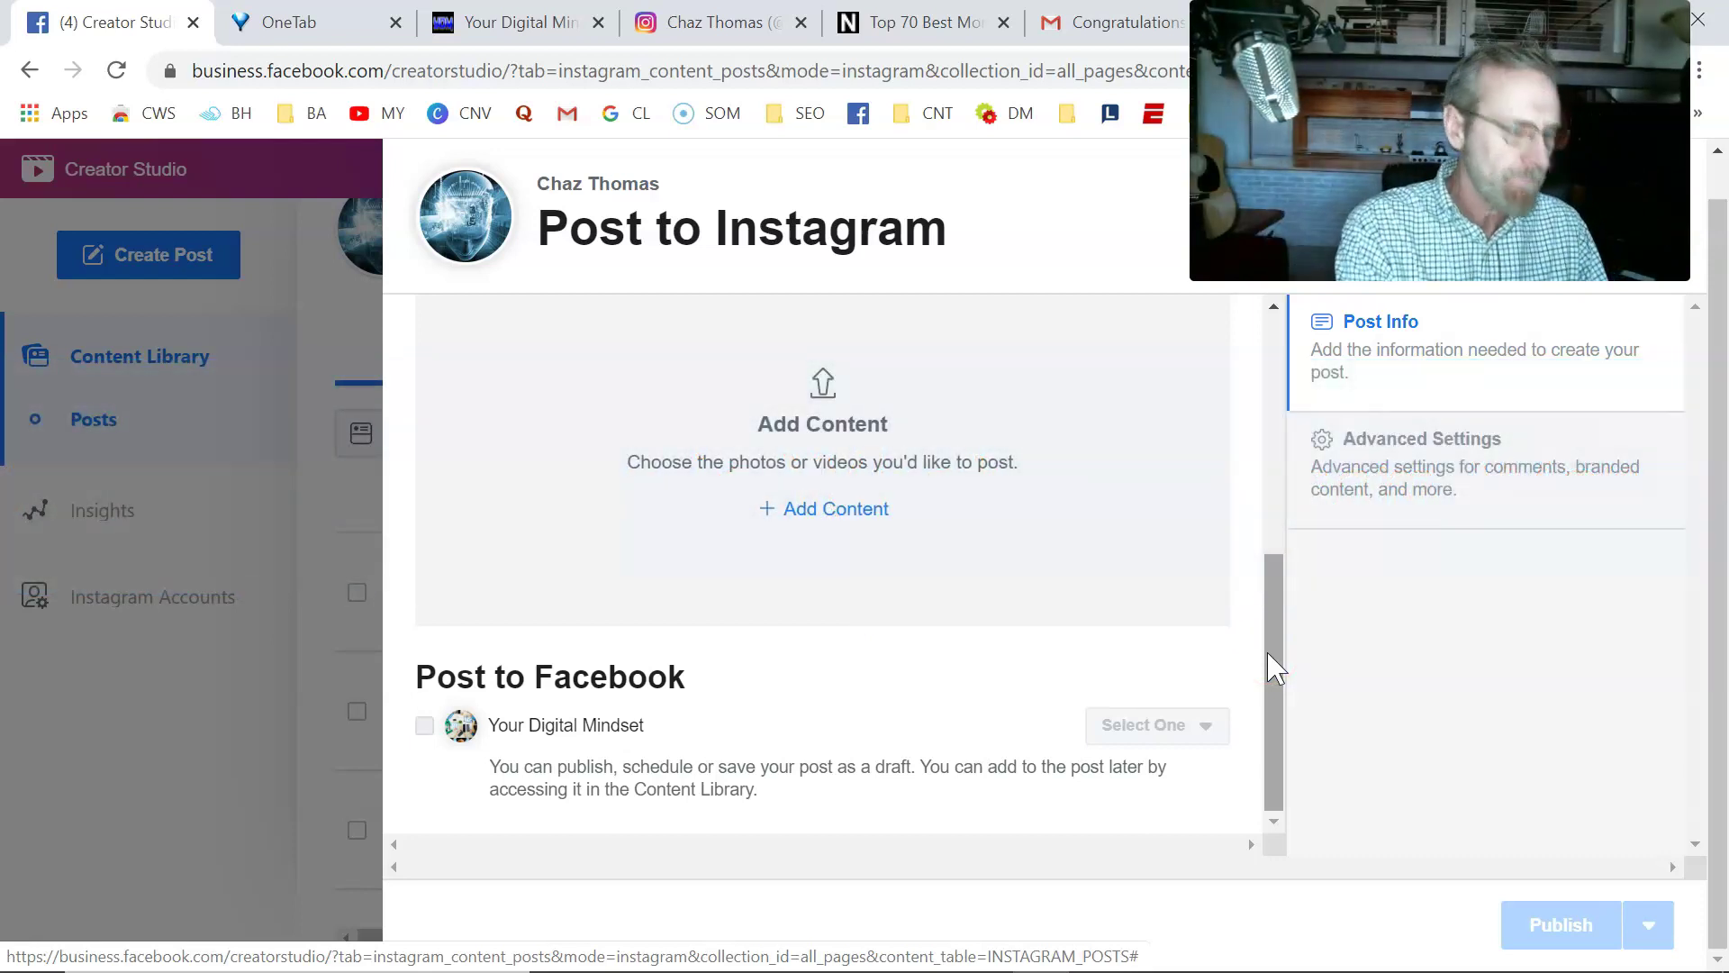
pyautogui.moveTo(1275, 667); pyautogui.dragTo(1235, 347)
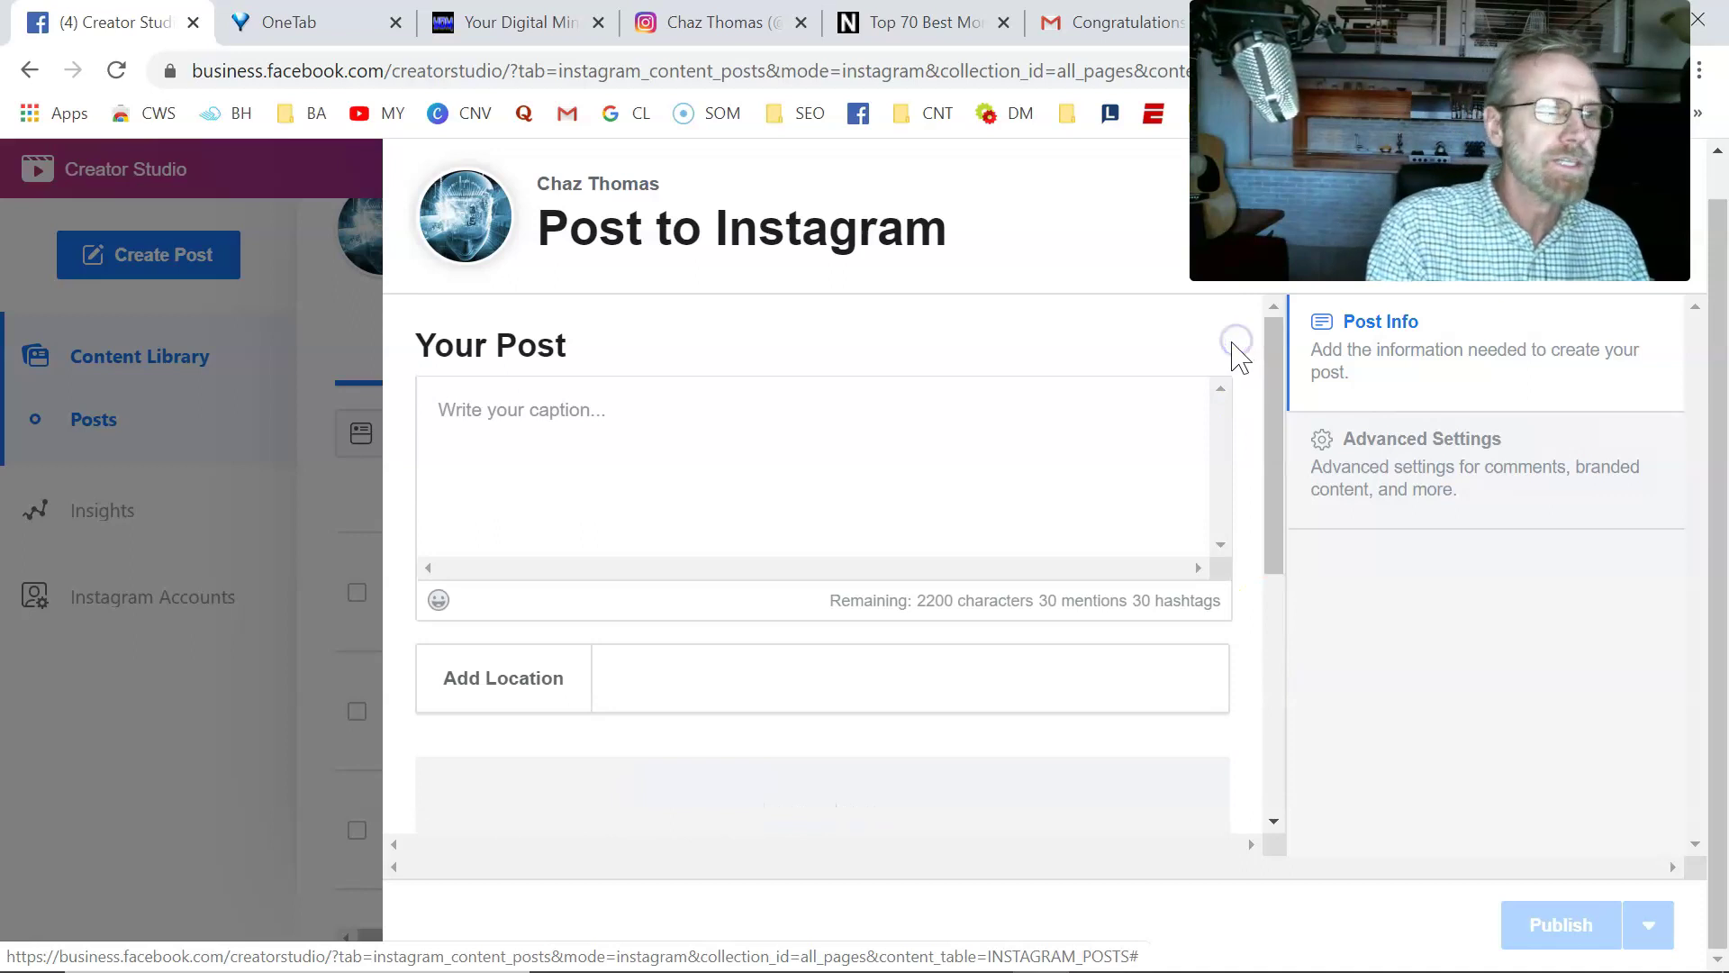
pyautogui.click(1722, 657)
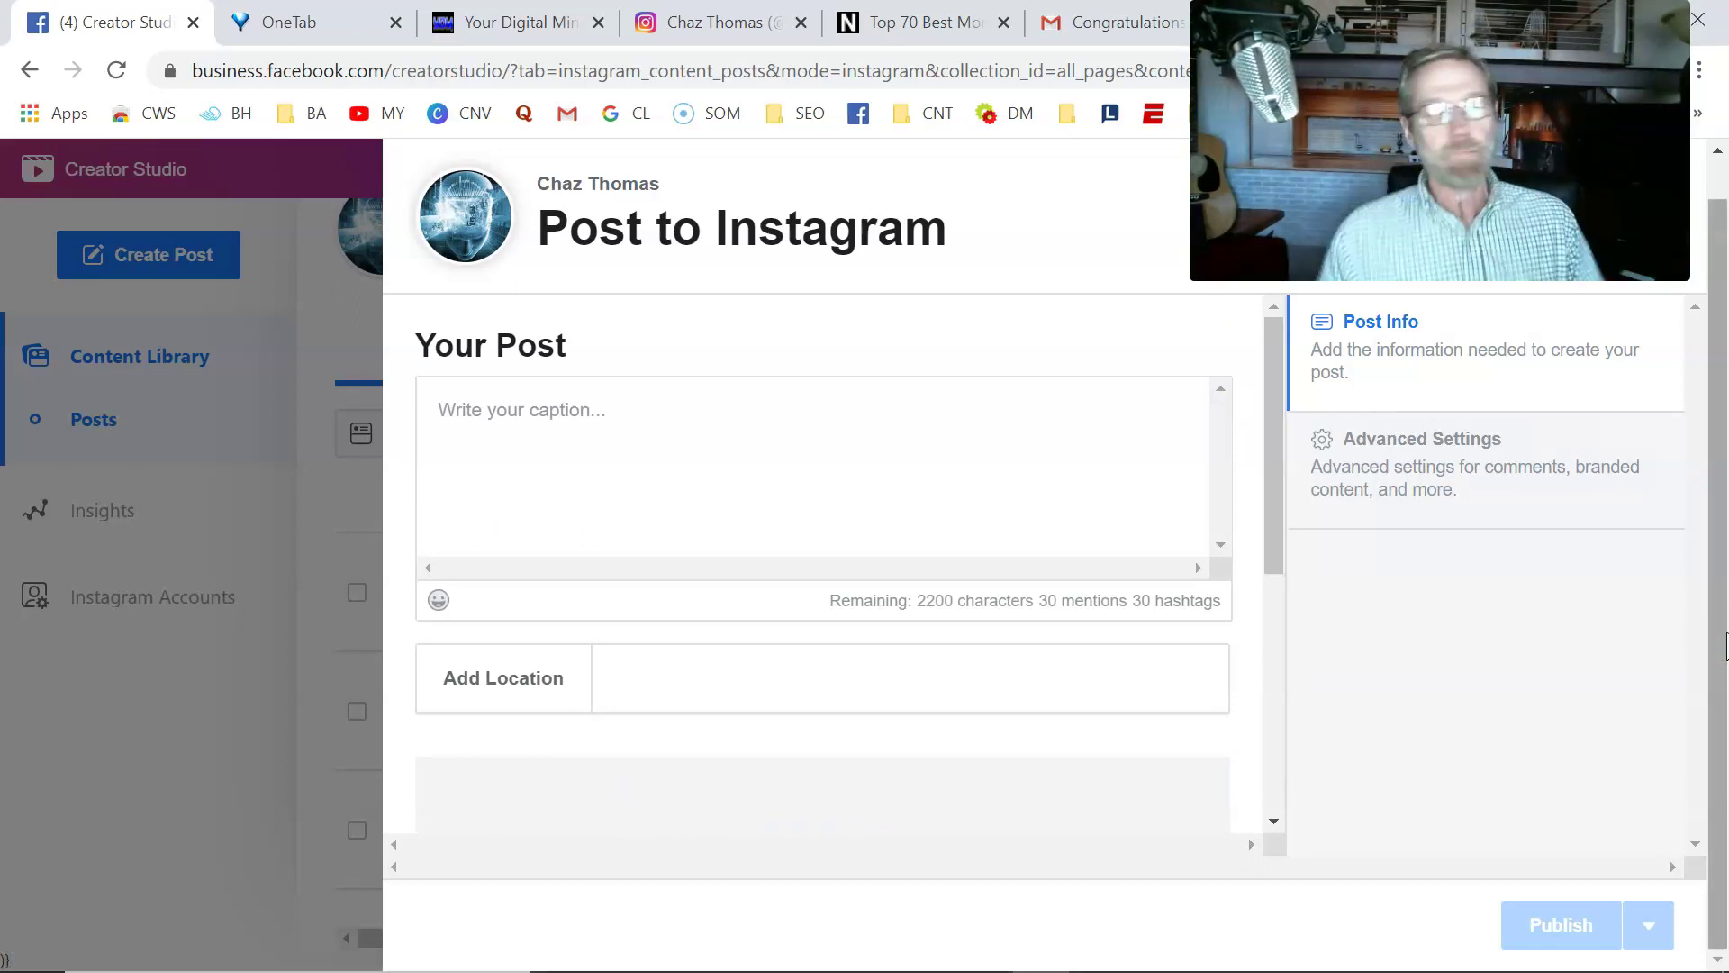